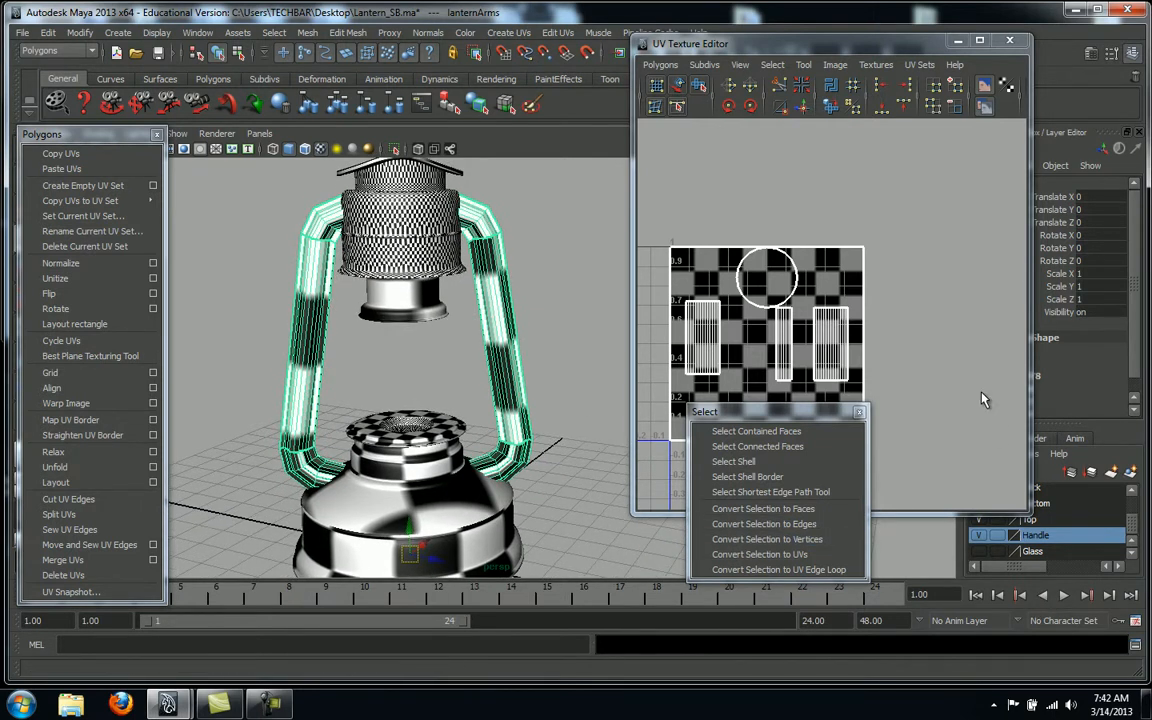
Hide the Bottom and Top layers and frame the lantern handle in the perspective view
{"action": "left_click_drag", "start_coordinate": [833, 39], "coordinate": [717, 36]}
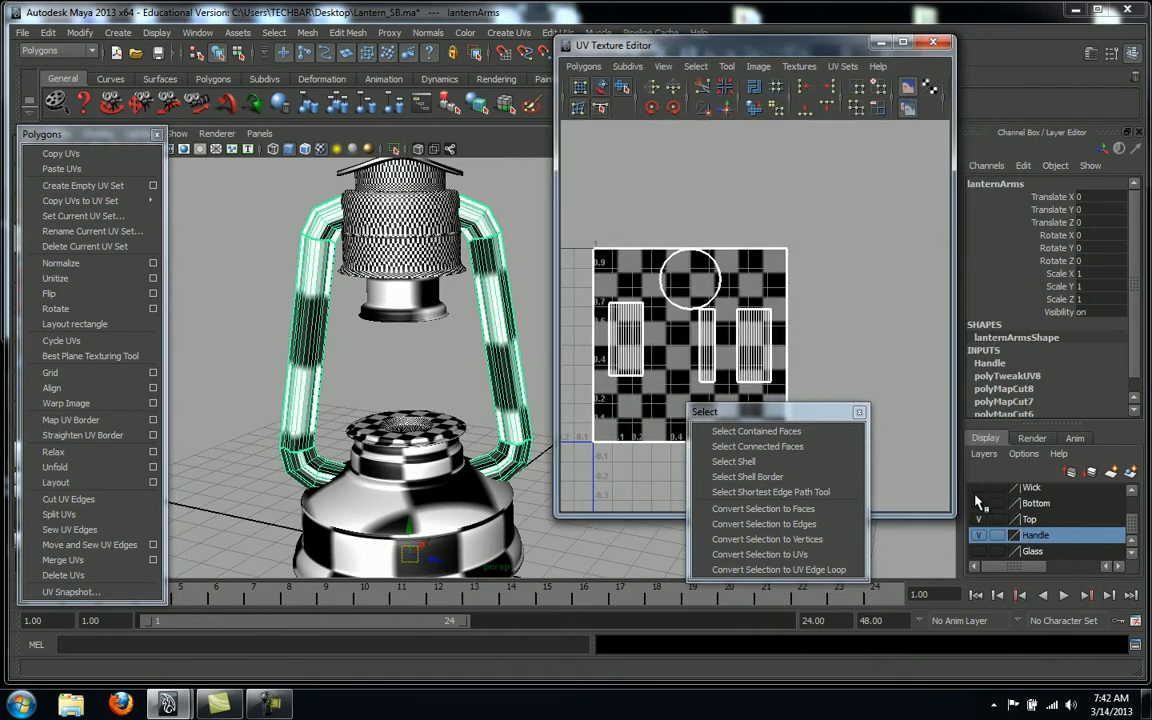
{"action": "left_click", "coordinate": [978, 505]}
{"action": "left_click", "coordinate": [979, 520]}
{"action": "right_click_drag", "start_coordinate": [388, 413], "coordinate": [446, 411], "text": "alt"}
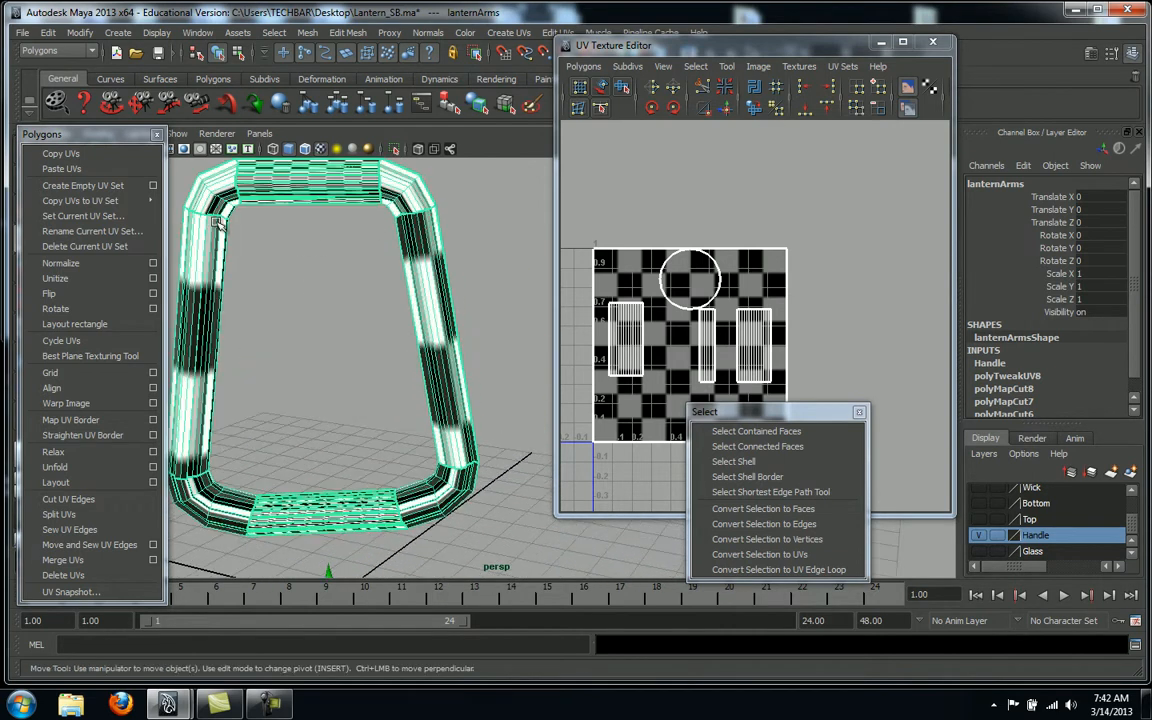
{"action": "left_click_drag", "start_coordinate": [448, 282], "coordinate": [455, 390], "text": "alt"}
{"action": "right_click_drag", "start_coordinate": [470, 389], "coordinate": [575, 384], "text": "alt"}
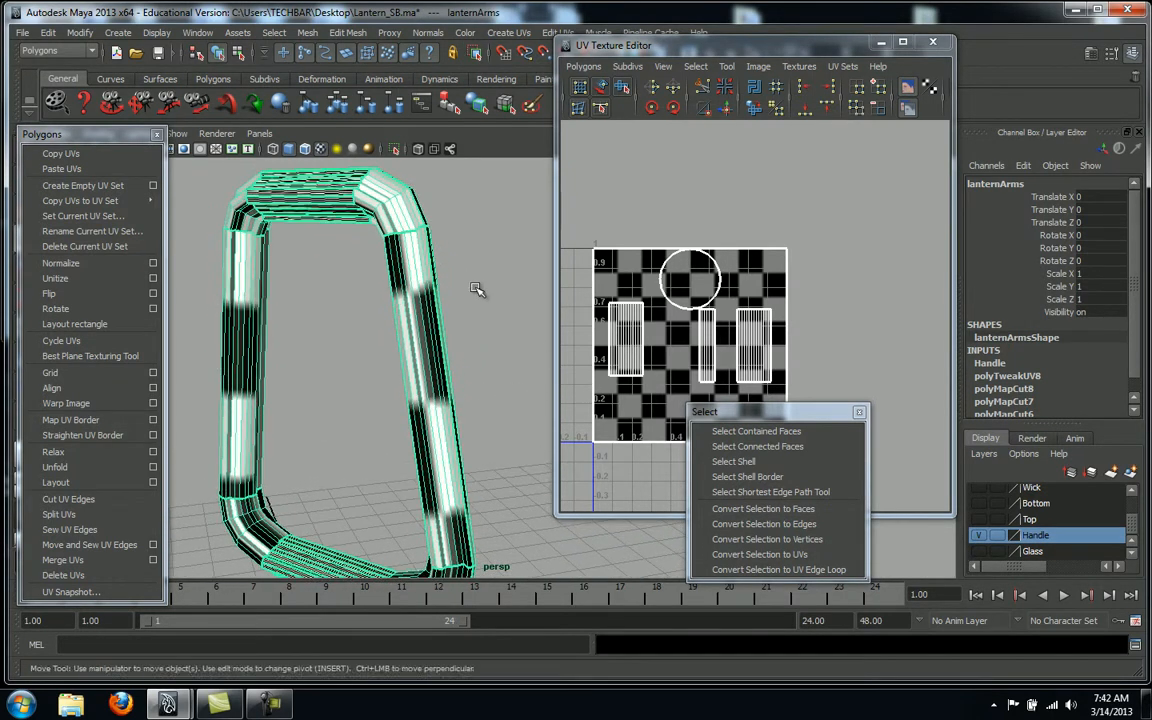
{"action": "left_click", "coordinate": [156, 33]}
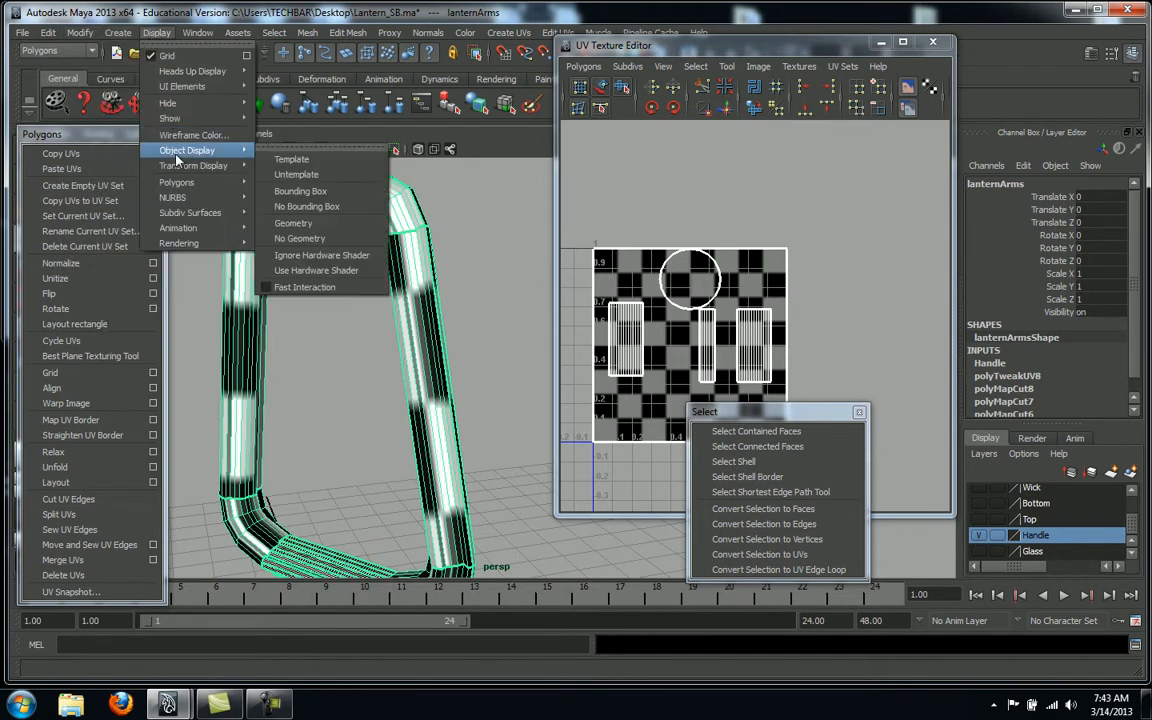
Enable Texture borders with edge width 3 in Custom Polygon Display and apply it
{"action": "mouse_move", "coordinate": [175, 185]}
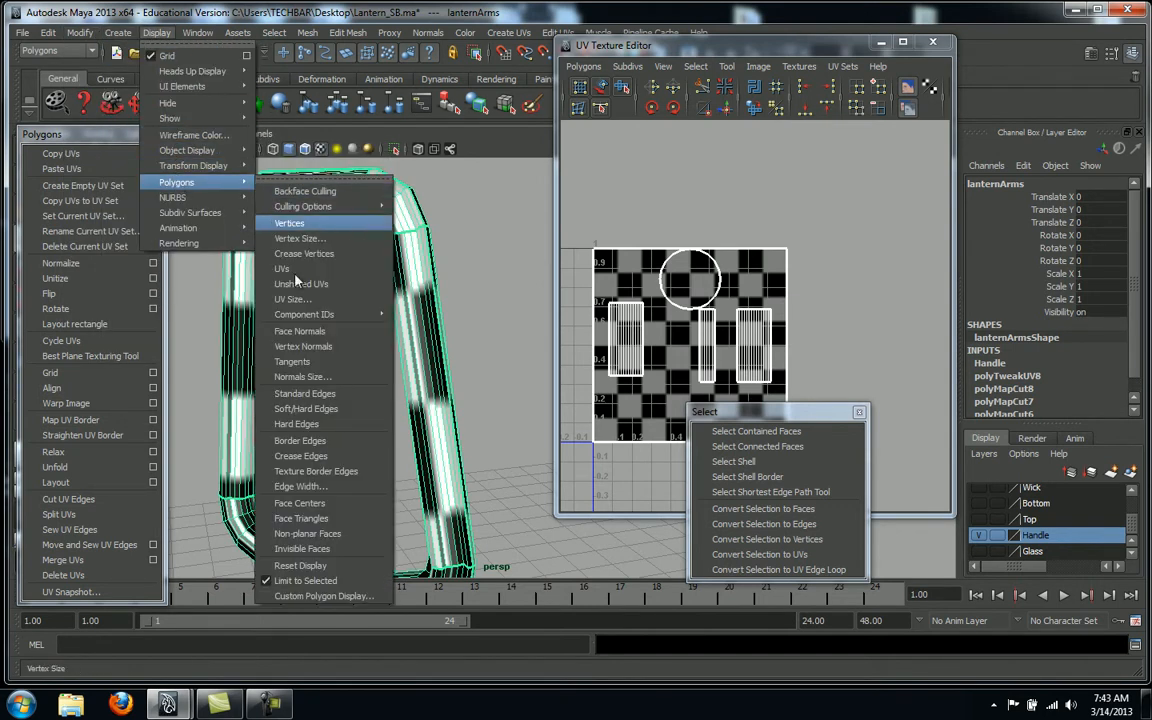
{"action": "left_click", "coordinate": [321, 597]}
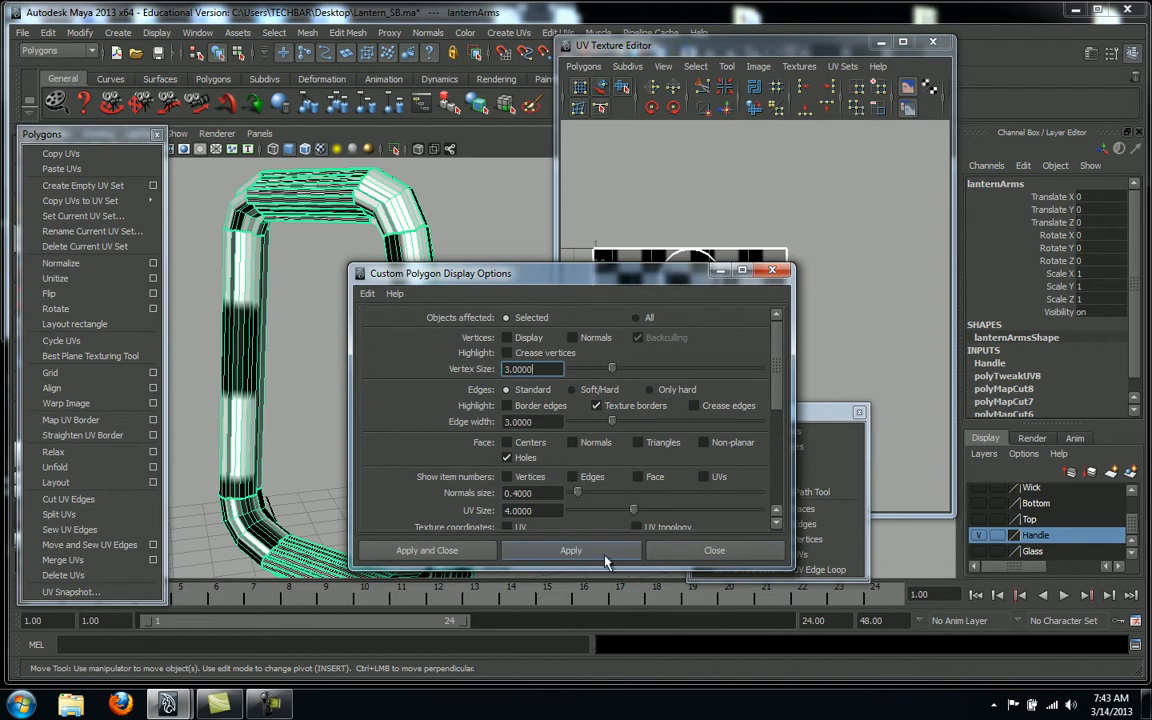
{"action": "left_click", "coordinate": [693, 561]}
{"action": "left_click_drag", "start_coordinate": [470, 386], "coordinate": [547, 400], "text": "alt"}
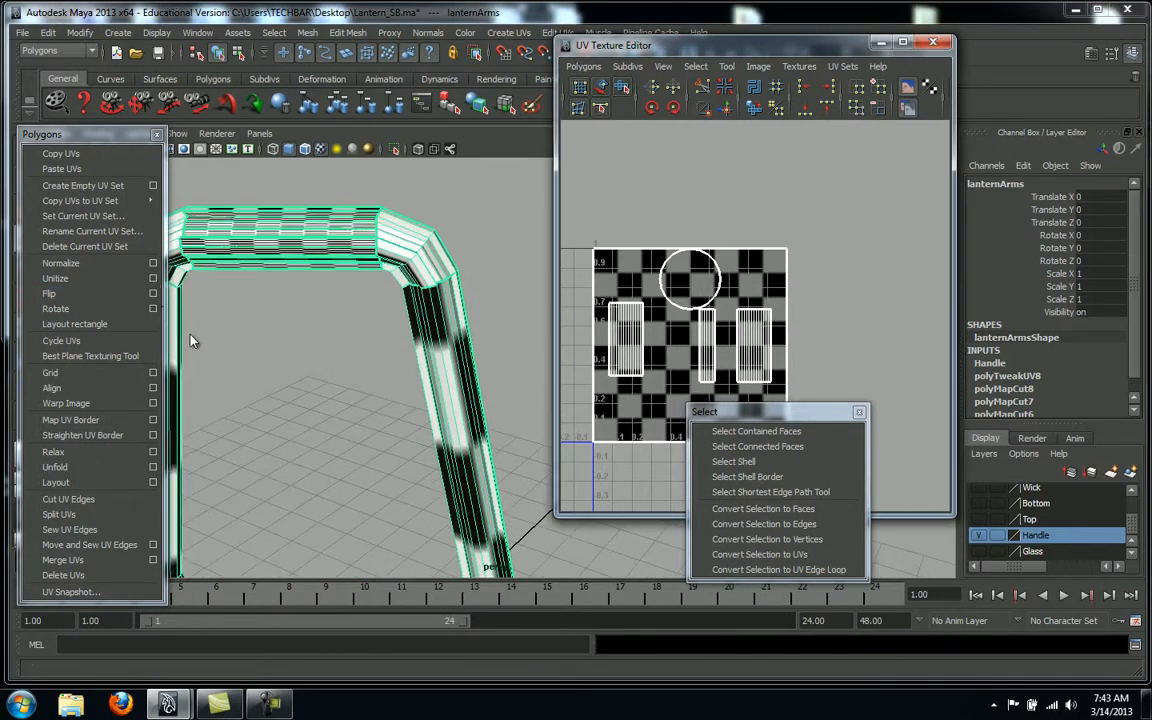
Frame the whole handle and run Move and Sew UV Edges on it
{"action": "middle_click_drag", "start_coordinate": [303, 324], "coordinate": [393, 391], "text": "alt"}
{"action": "right_click_drag", "start_coordinate": [356, 354], "coordinate": [589, 363], "text": "alt"}
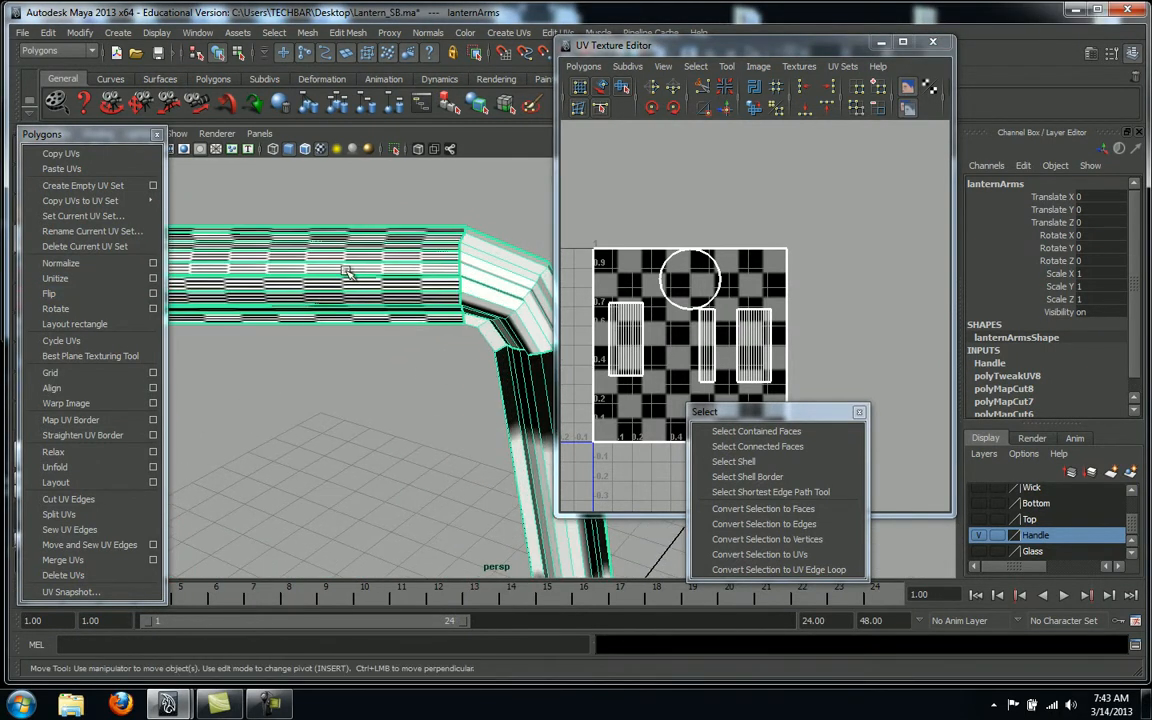
{"action": "left_click_drag", "start_coordinate": [392, 362], "coordinate": [406, 358], "text": "alt"}
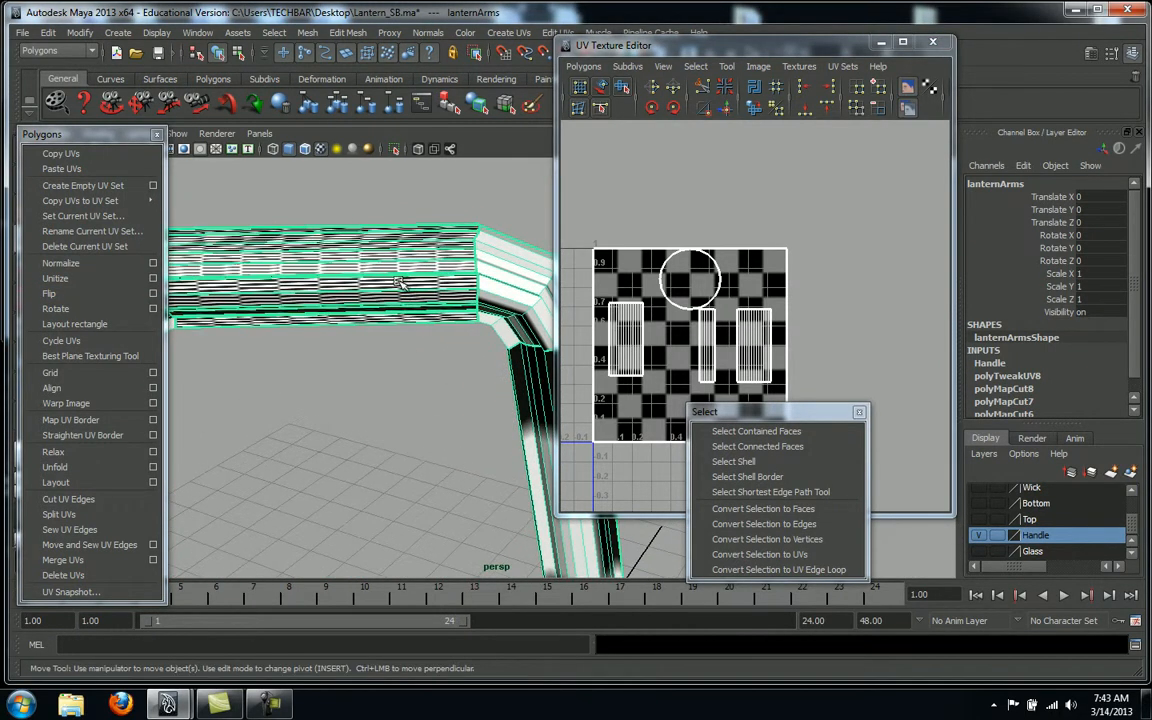
{"action": "right_click_drag", "start_coordinate": [433, 346], "coordinate": [249, 362], "text": "alt"}
{"action": "middle_click_drag", "start_coordinate": [249, 360], "coordinate": [229, 252], "text": "alt"}
{"action": "right_click_drag", "start_coordinate": [229, 252], "coordinate": [95, 262], "text": "alt"}
{"action": "middle_click_drag", "start_coordinate": [411, 336], "coordinate": [371, 325], "text": "alt"}
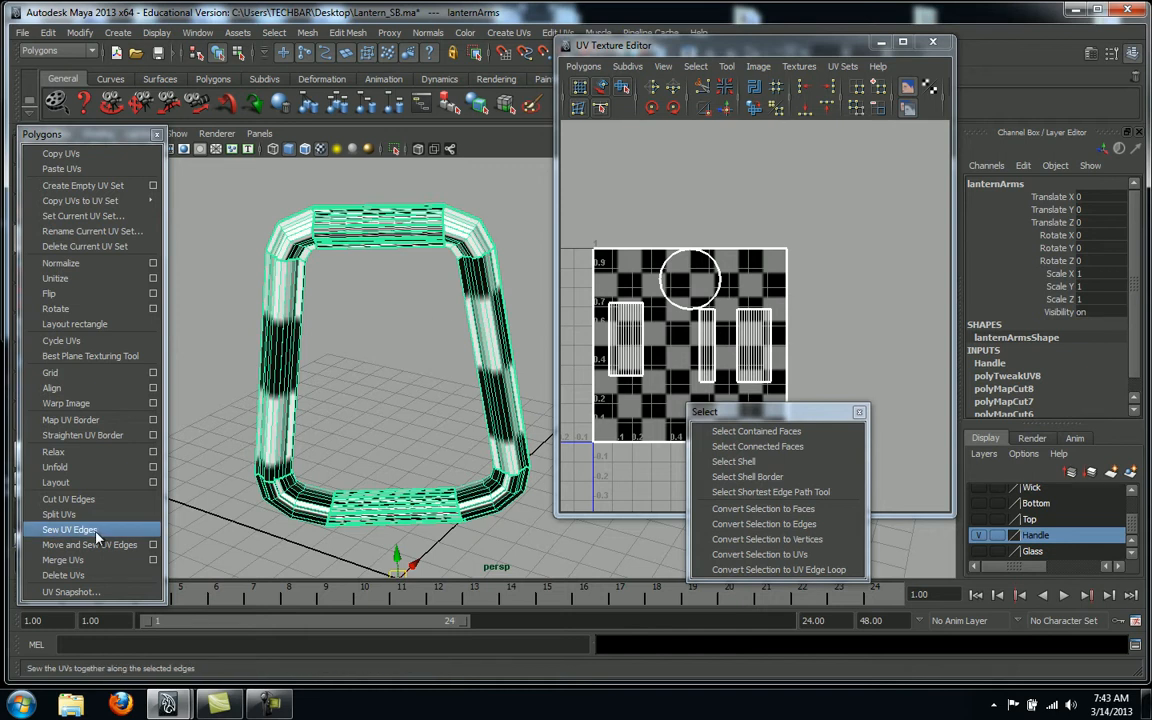
{"action": "left_click_drag", "start_coordinate": [82, 136], "coordinate": [128, 136]}
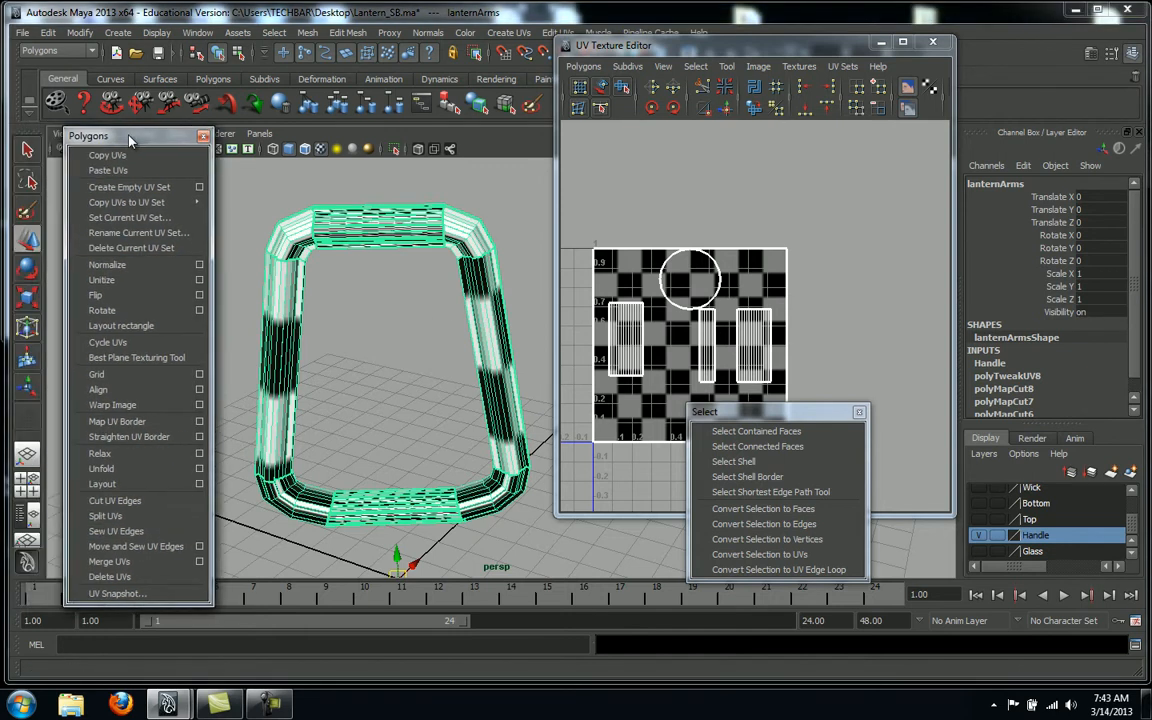
{"action": "left_click", "coordinate": [136, 545]}
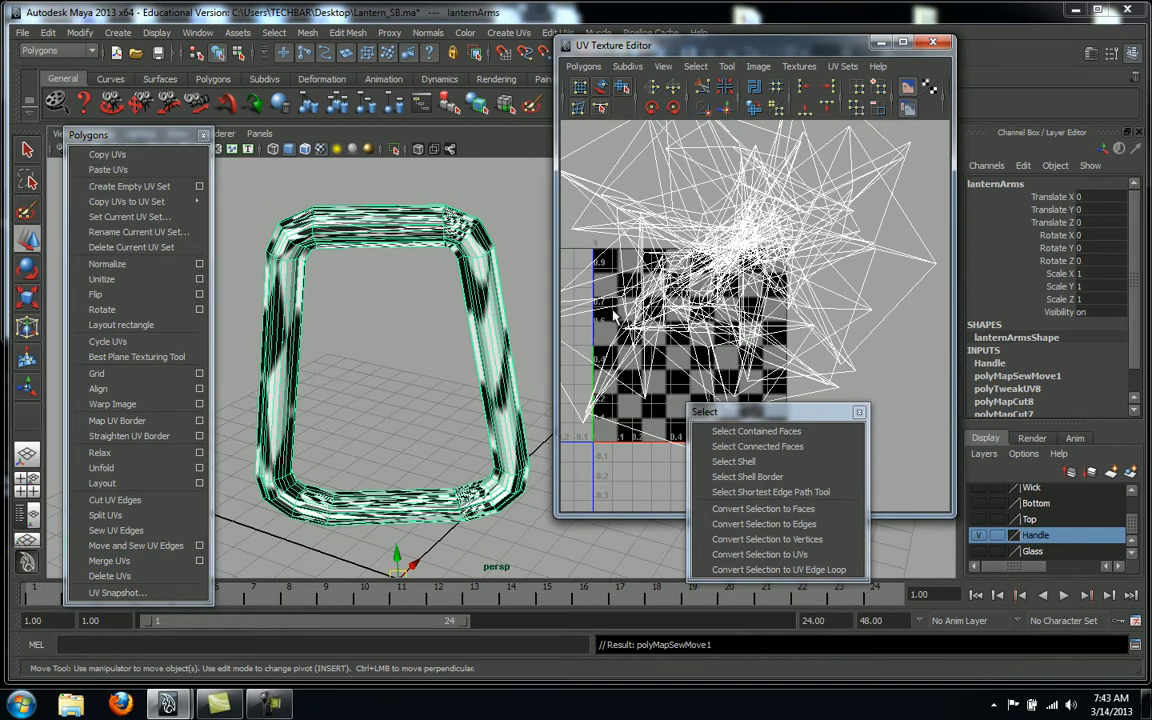
Reframe the UV editor and orbit the handle to check the sewn UV layout
{"action": "middle_click_drag", "start_coordinate": [790, 227], "coordinate": [805, 255], "text": "alt"}
{"action": "right_click_drag", "start_coordinate": [805, 255], "coordinate": [713, 290], "text": "alt"}
{"action": "mouse_move", "coordinate": [765, 270]}
{"action": "middle_mouse_down", "text": "alt"}
{"action": "mouse_move", "coordinate": [797, 268]}
{"action": "mouse_move", "coordinate": [810, 251]}
{"action": "mouse_move", "coordinate": [766, 267]}
{"action": "middle_mouse_up", "text": "alt"}
{"action": "left_click_drag", "start_coordinate": [375, 358], "coordinate": [468, 353], "text": "alt"}
{"action": "scroll", "coordinate": [492, 375], "scroll_direction": "up", "scroll_amount": 8}
{"action": "middle_click_drag", "start_coordinate": [468, 353], "coordinate": [525, 335], "text": "alt"}
{"action": "left_click_drag", "start_coordinate": [524, 335], "coordinate": [500, 352], "text": "alt"}
In Edge mode, select an edge at the handle's bend and cut its UVs
{"action": "right_click", "coordinate": [392, 387]}
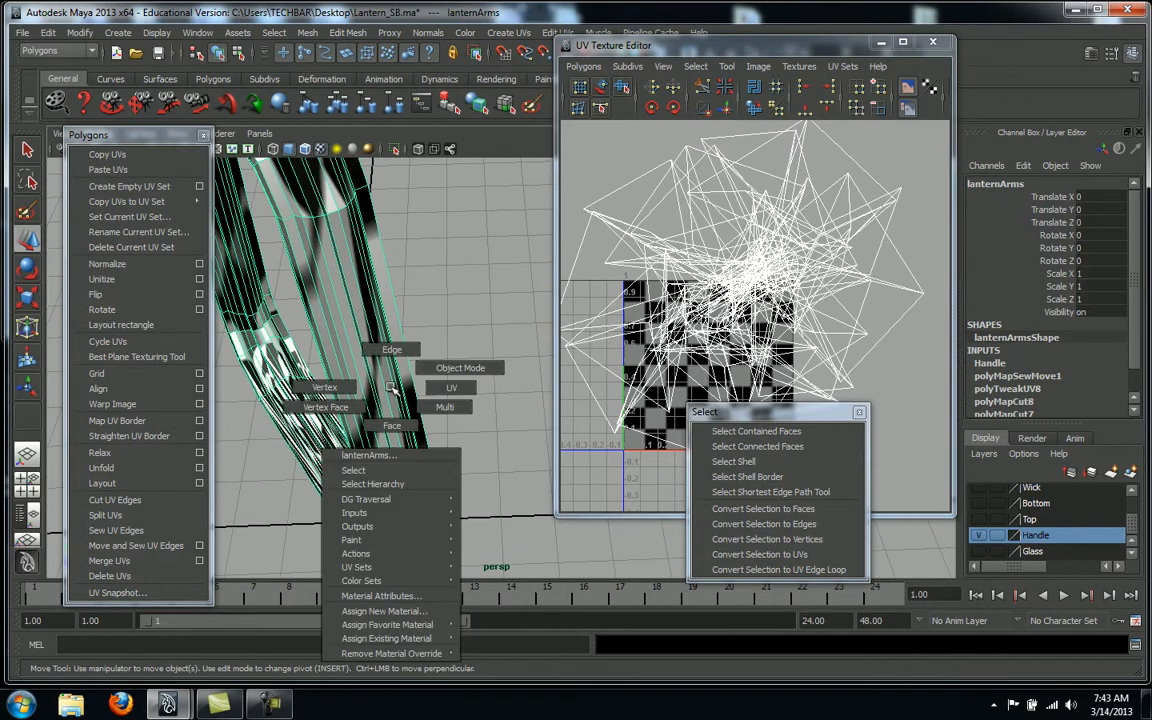
{"action": "left_click", "coordinate": [391, 349]}
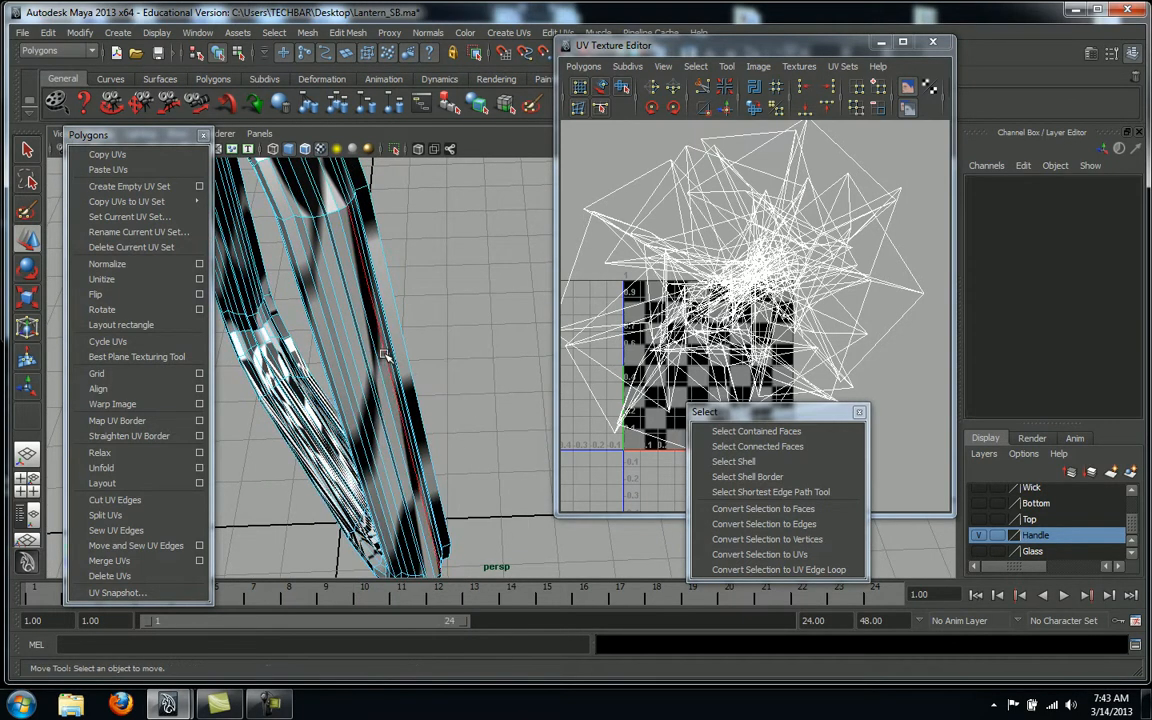
{"action": "left_click", "coordinate": [383, 355]}
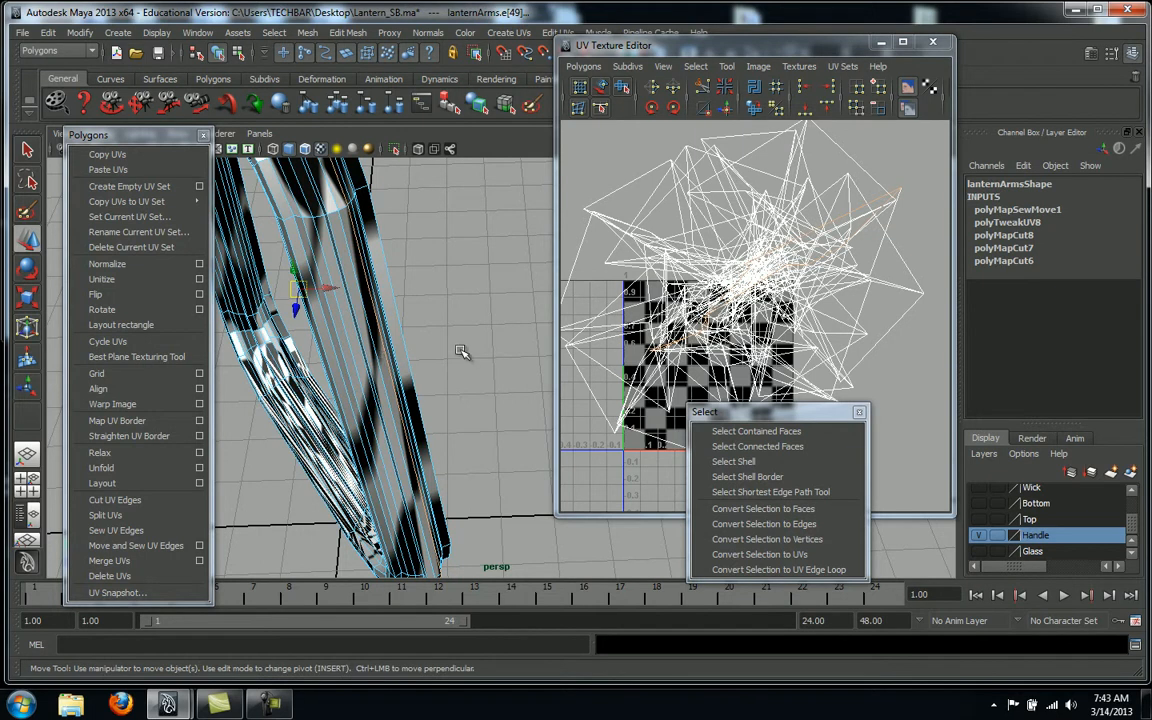
{"action": "left_click_drag", "start_coordinate": [464, 353], "coordinate": [690, 205], "text": "alt"}
{"action": "left_click_drag", "start_coordinate": [487, 288], "coordinate": [404, 278], "text": "alt"}
{"action": "right_click_drag", "start_coordinate": [300, 306], "coordinate": [422, 343], "text": "alt"}
{"action": "left_click_drag", "start_coordinate": [422, 343], "coordinate": [376, 268], "text": "alt"}
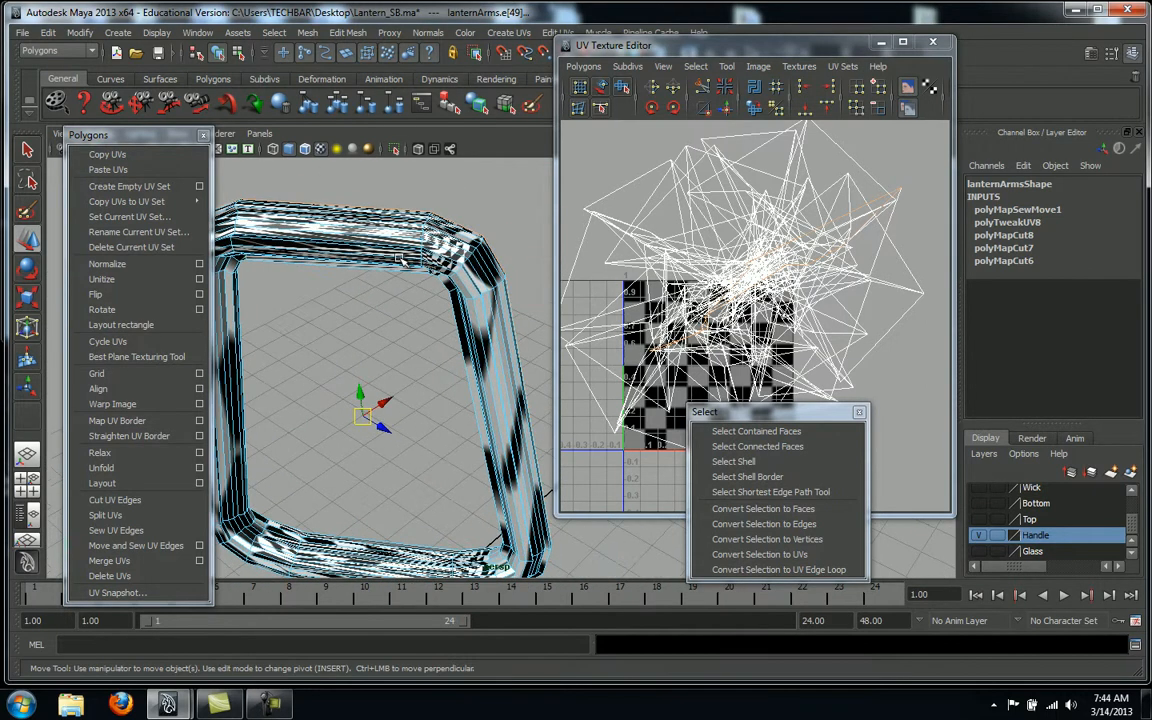
{"action": "mouse_move", "coordinate": [431, 412]}
{"action": "left_mouse_down", "text": "alt"}
{"action": "mouse_move", "coordinate": [470, 406]}
{"action": "mouse_move", "coordinate": [445, 420]}
{"action": "left_mouse_up", "text": "alt"}
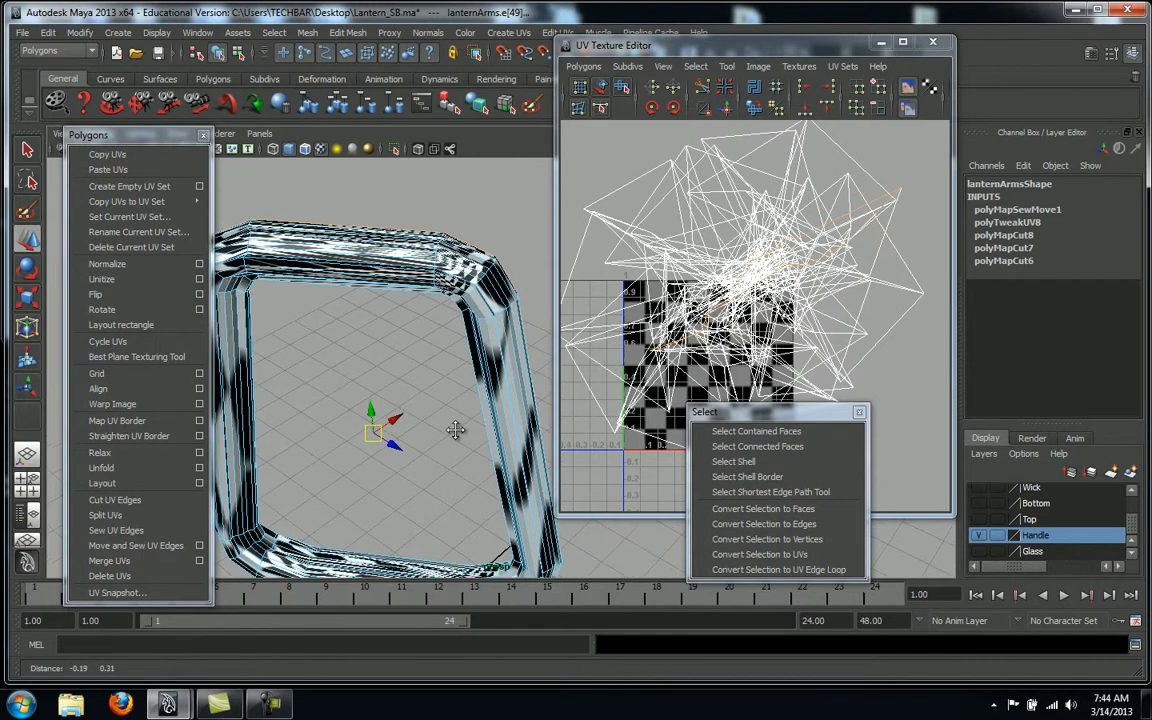
{"action": "left_click", "coordinate": [116, 500]}
Cut the UVs along more edges at the handle's upper bend
{"action": "middle_click_drag", "start_coordinate": [409, 388], "coordinate": [393, 406], "text": "alt"}
{"action": "left_click_drag", "start_coordinate": [393, 406], "coordinate": [444, 417], "text": "alt"}
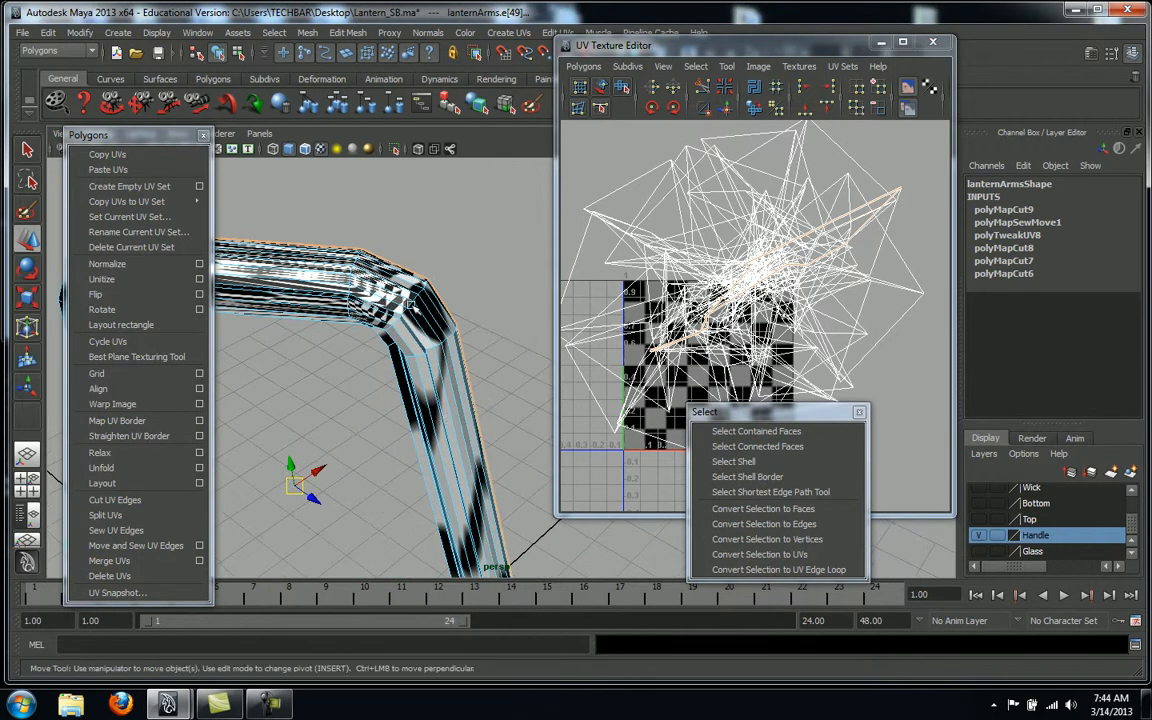
{"action": "left_click_drag", "start_coordinate": [434, 309], "coordinate": [553, 282], "text": "alt"}
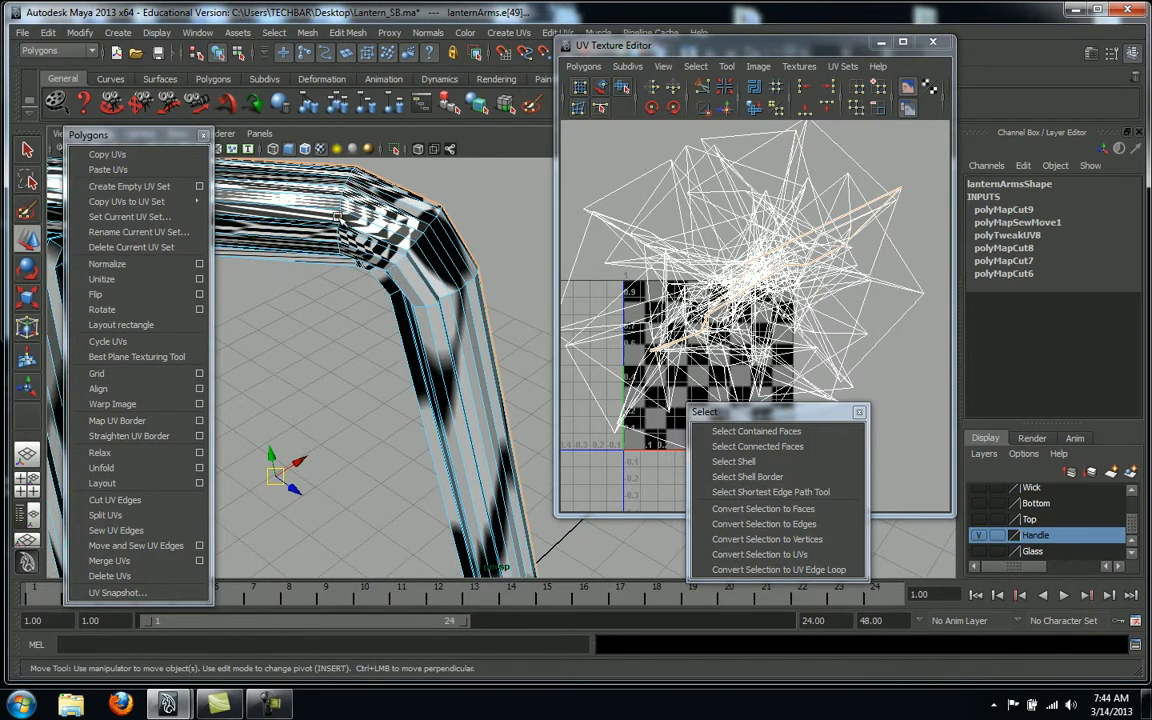
{"action": "left_click_drag", "start_coordinate": [429, 254], "coordinate": [418, 380], "text": "alt"}
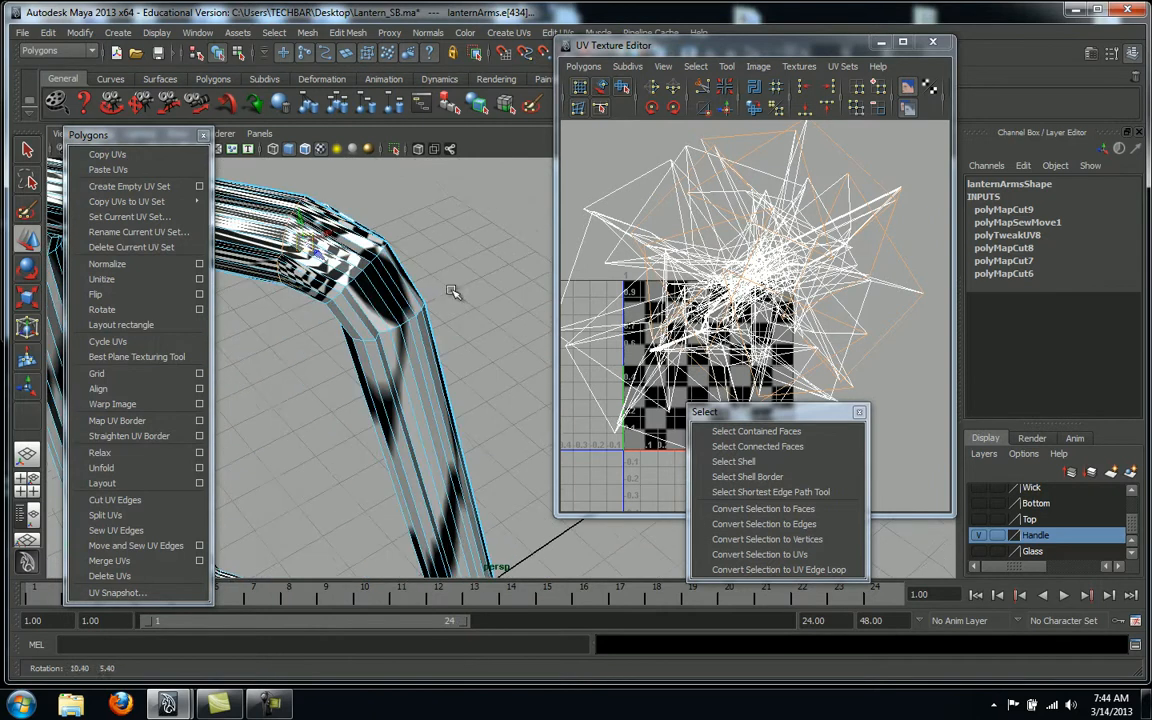
{"action": "left_click", "coordinate": [119, 509]}
Select the edge loop at the handle's lower corner and split its UVs
{"action": "left_click_drag", "start_coordinate": [362, 410], "coordinate": [424, 489], "text": "alt"}
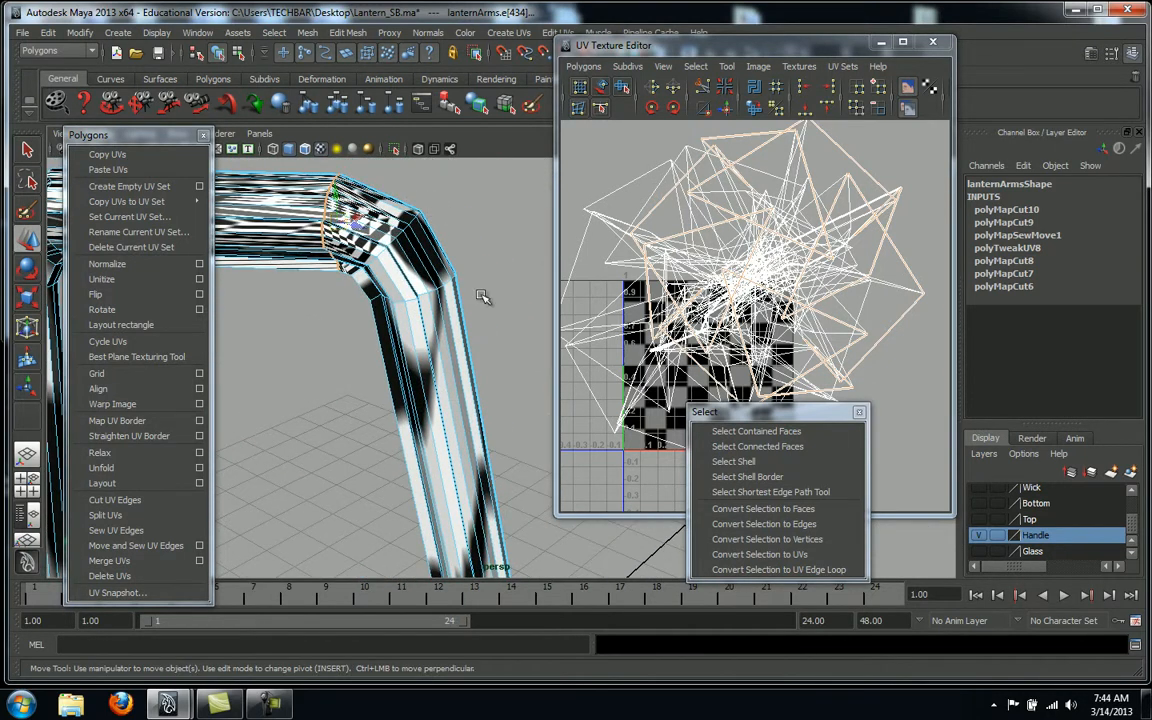
{"action": "middle_click_drag", "start_coordinate": [485, 331], "coordinate": [483, 195], "text": "alt"}
{"action": "right_click_drag", "start_coordinate": [488, 339], "coordinate": [252, 337], "text": "alt"}
{"action": "middle_click_drag", "start_coordinate": [252, 337], "coordinate": [332, 278], "text": "alt"}
{"action": "right_click_drag", "start_coordinate": [332, 278], "coordinate": [488, 292], "text": "alt"}
{"action": "middle_click_drag", "start_coordinate": [456, 364], "coordinate": [463, 257], "text": "alt"}
{"action": "double_click", "coordinate": [362, 482]}
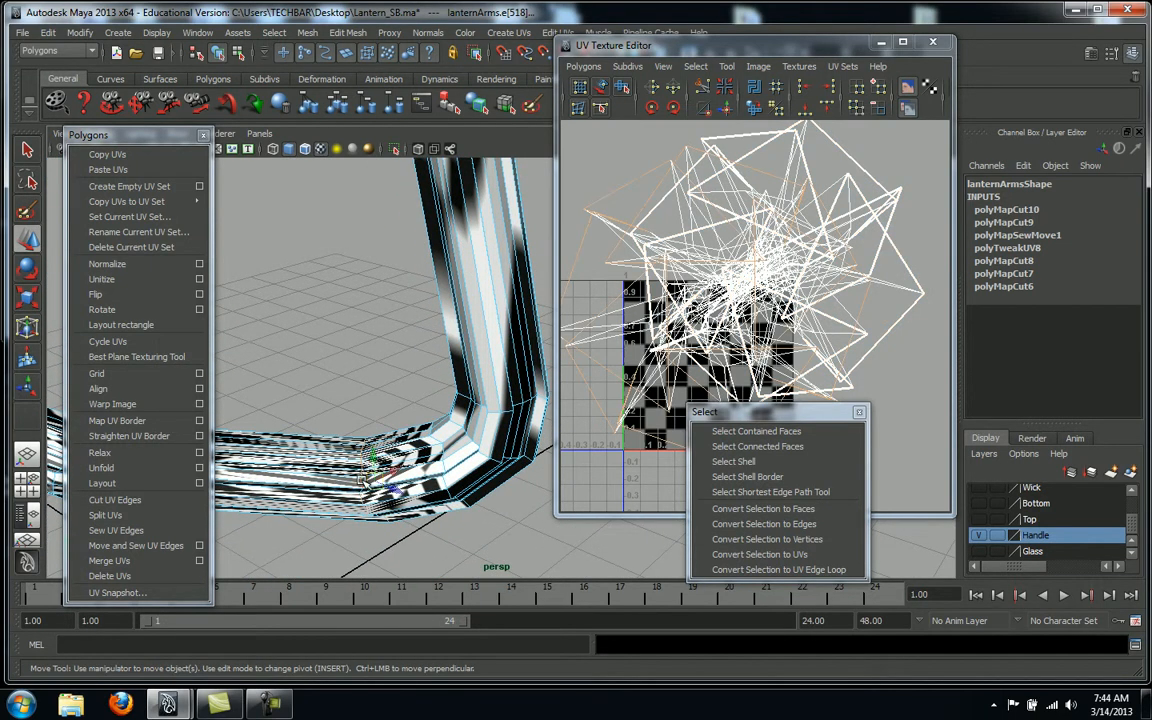
{"action": "left_click", "coordinate": [133, 516]}
Switch to UV mode and pick a UV at the handle's corner
{"action": "middle_click_drag", "start_coordinate": [550, 470], "coordinate": [543, 537], "text": "alt"}
{"action": "right_click_drag", "start_coordinate": [543, 537], "coordinate": [440, 548], "text": "alt"}
{"action": "middle_click_drag", "start_coordinate": [440, 500], "coordinate": [470, 520], "text": "alt"}
{"action": "right_click_drag", "start_coordinate": [470, 520], "coordinate": [390, 500], "text": "alt"}
{"action": "middle_click_drag", "start_coordinate": [388, 498], "coordinate": [402, 485], "text": "alt"}
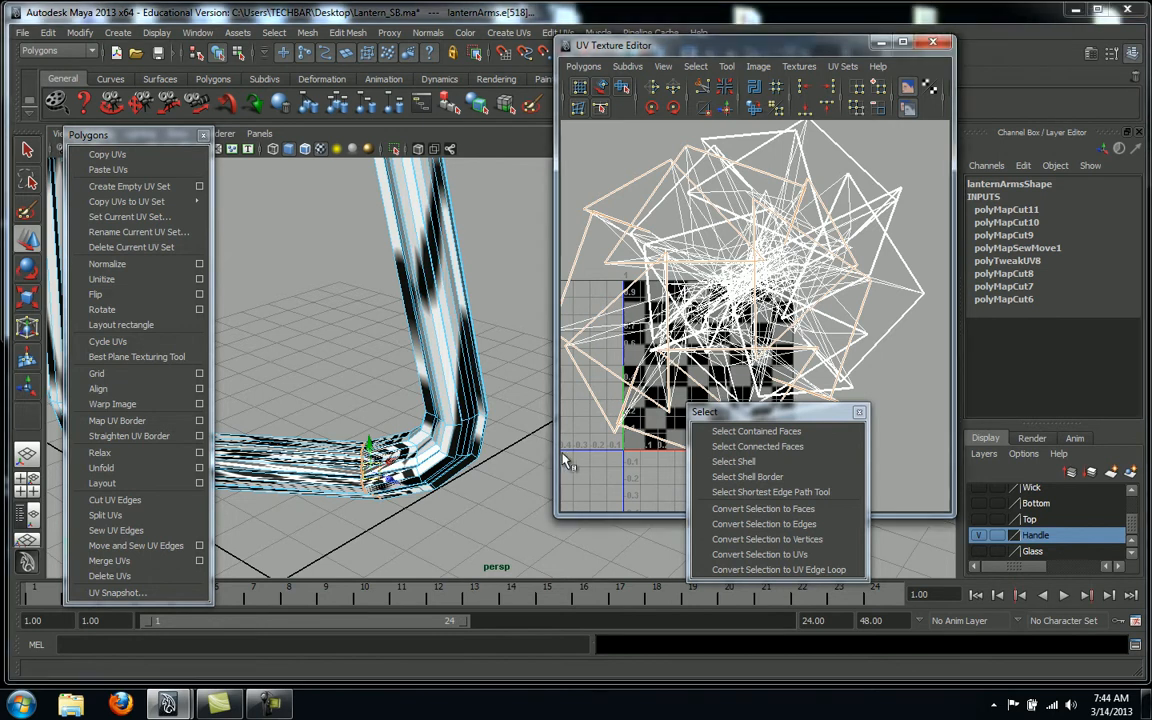
{"action": "right_click_drag", "start_coordinate": [488, 388], "coordinate": [516, 440], "text": "alt"}
{"action": "right_click_drag", "start_coordinate": [411, 442], "coordinate": [475, 443]}
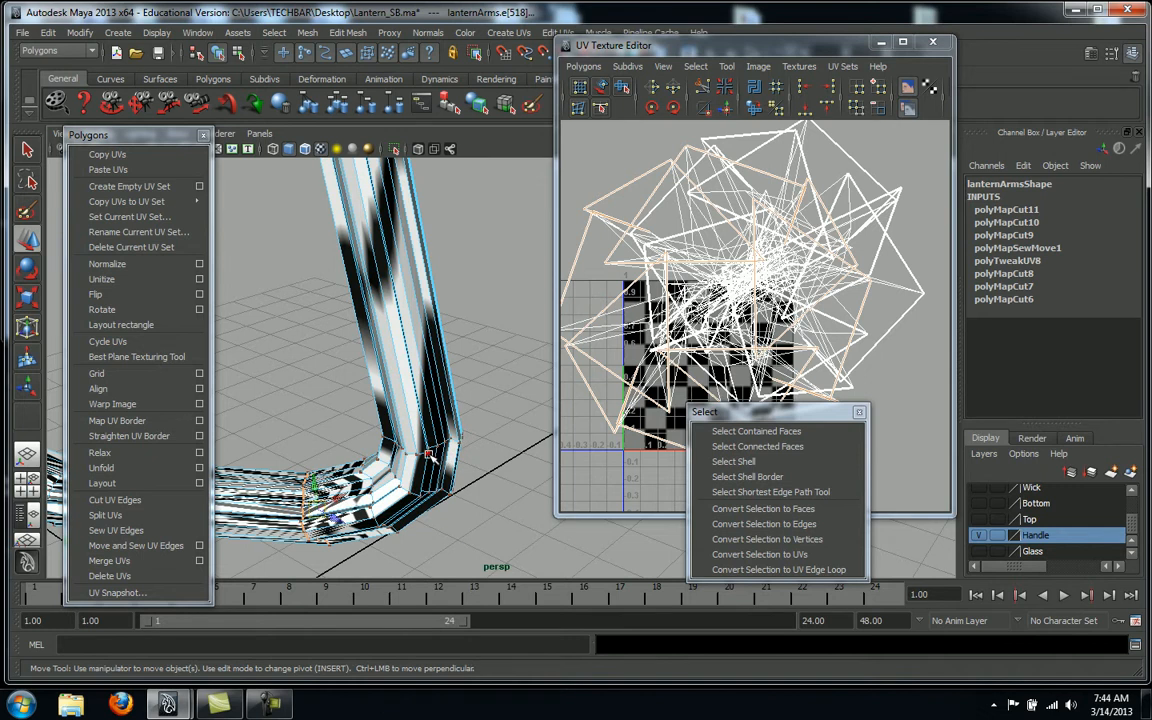
{"action": "left_click", "coordinate": [429, 455]}
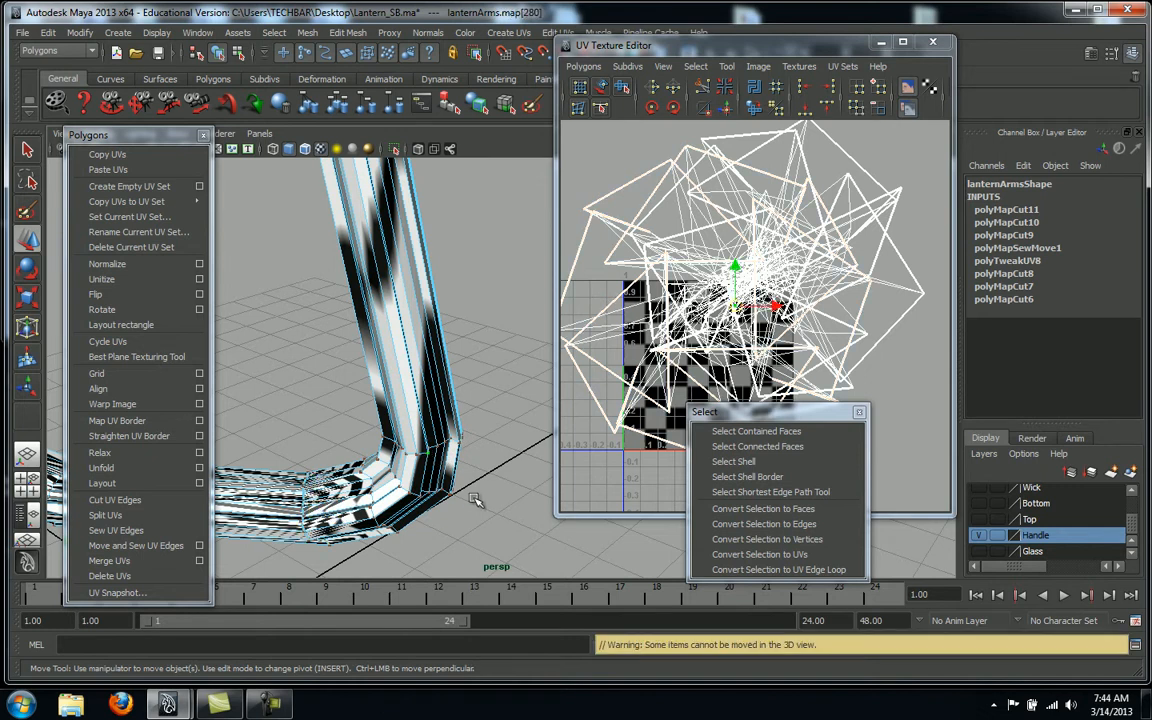
Select the corner UV's whole shell and drag it left in the UV Texture Editor
{"action": "left_click", "coordinate": [735, 462]}
{"action": "scroll", "coordinate": [808, 362], "scroll_direction": "down", "scroll_amount": 3}
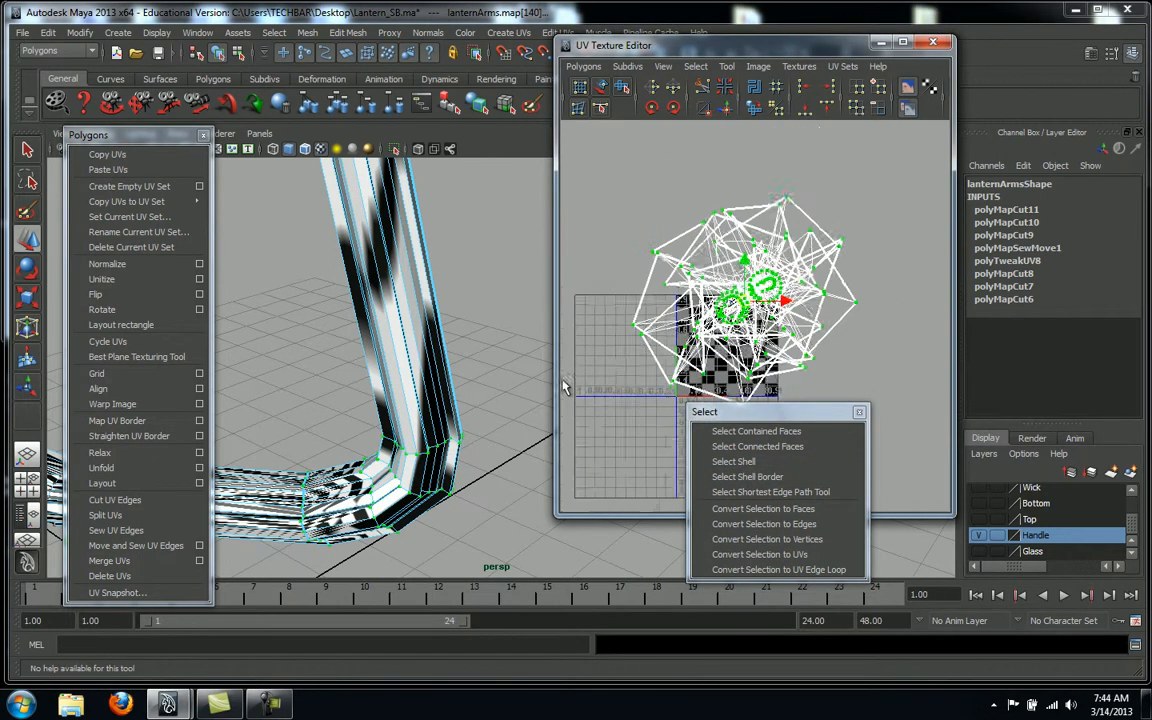
{"action": "left_click_drag", "start_coordinate": [788, 303], "coordinate": [652, 304]}
{"action": "right_click_drag", "start_coordinate": [724, 301], "coordinate": [745, 303], "text": "alt"}
{"action": "middle_click_drag", "start_coordinate": [745, 303], "coordinate": [858, 327], "text": "alt"}
{"action": "right_click_drag", "start_coordinate": [858, 327], "coordinate": [548, 301], "text": "alt"}
{"action": "left_click_drag", "start_coordinate": [764, 317], "coordinate": [706, 325]}
{"action": "right_click_drag", "start_coordinate": [816, 328], "coordinate": [790, 330], "text": "alt"}
Orbit around the lantern arm to review the split, then clear the selection
{"action": "middle_click_drag", "start_coordinate": [790, 330], "coordinate": [782, 352], "text": "alt"}
{"action": "right_click_drag", "start_coordinate": [782, 352], "coordinate": [784, 352], "text": "alt"}
{"action": "right_click_drag", "start_coordinate": [497, 424], "coordinate": [430, 420], "text": "alt"}
{"action": "left_click_drag", "start_coordinate": [430, 420], "coordinate": [334, 452], "text": "alt"}
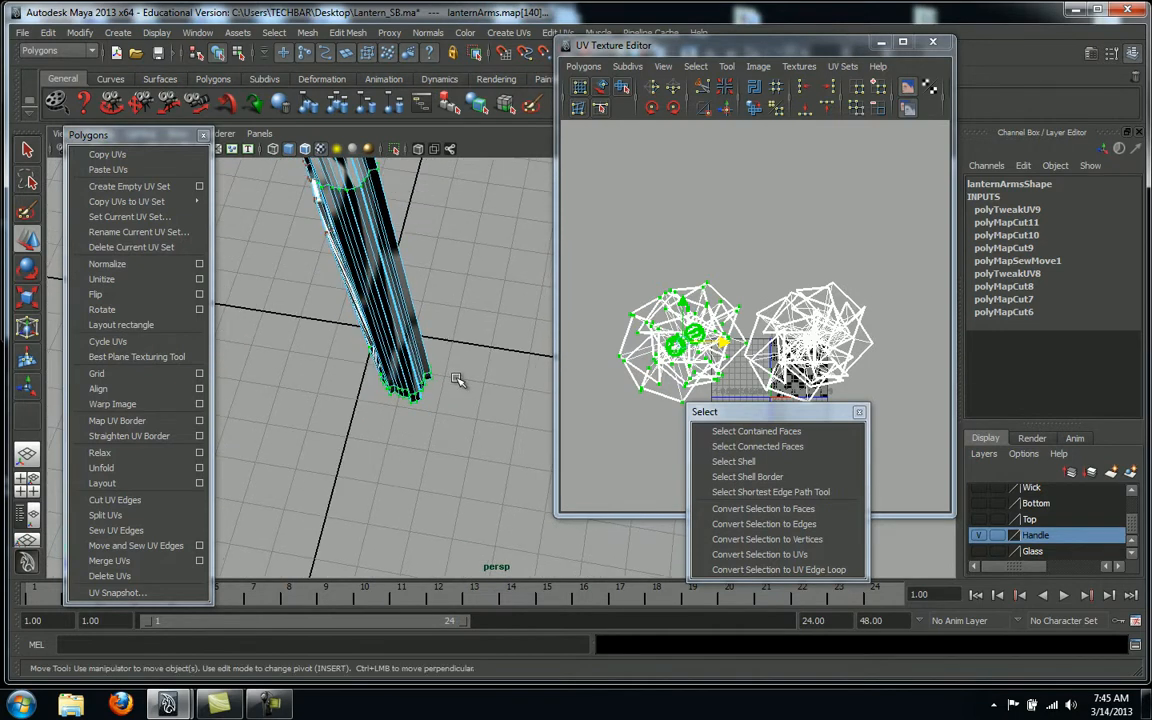
{"action": "left_click_drag", "start_coordinate": [437, 442], "coordinate": [499, 433], "text": "alt"}
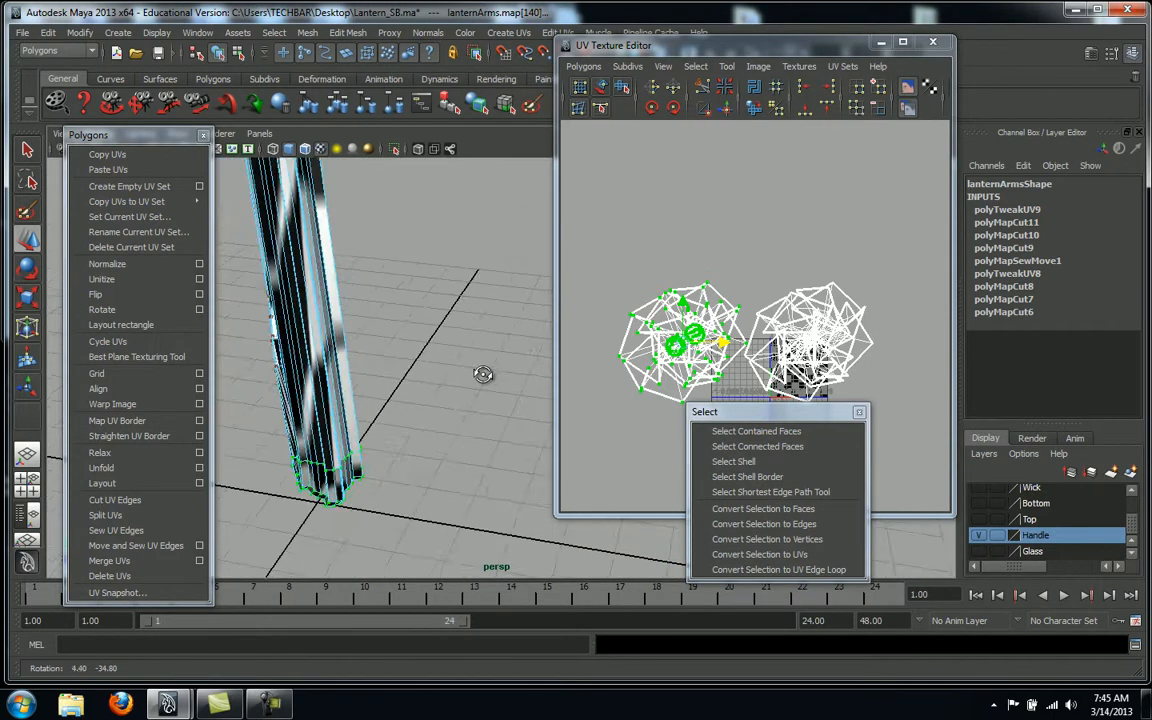
{"action": "left_click_drag", "start_coordinate": [463, 378], "coordinate": [533, 412], "text": "alt"}
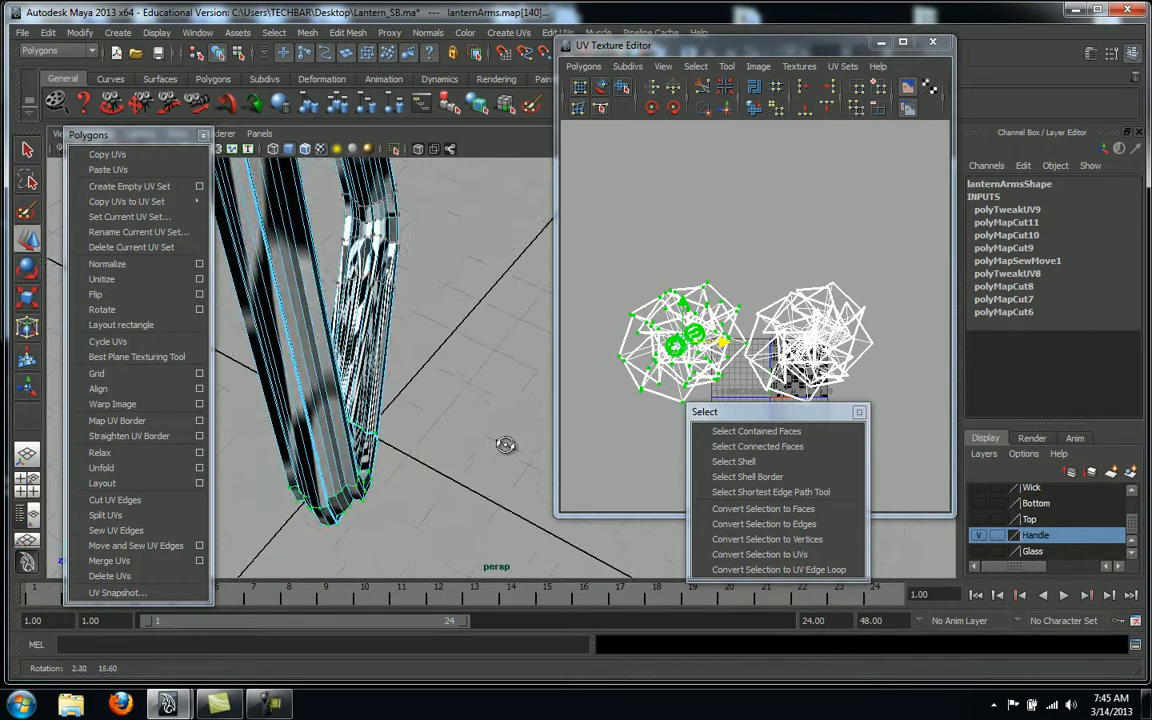
{"action": "left_click_drag", "start_coordinate": [530, 431], "coordinate": [420, 475], "text": "alt"}
{"action": "left_click", "coordinate": [409, 482]}
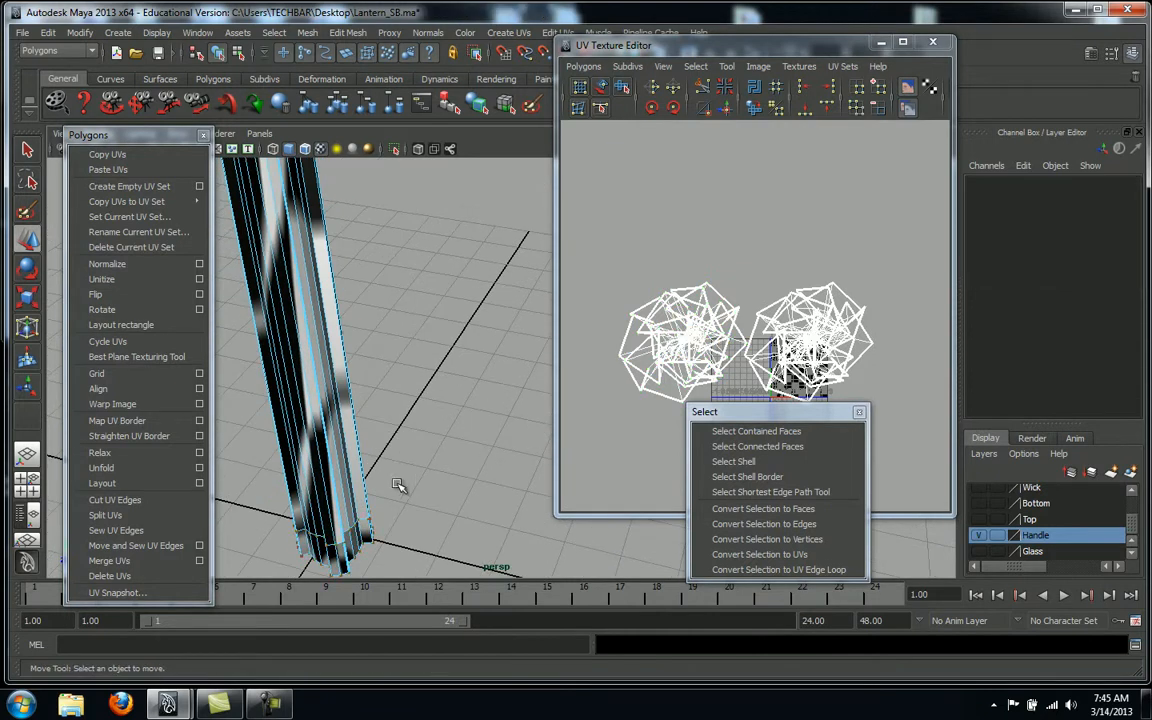
Switch the handle to Edge mode and select an edge on the arm
{"action": "right_click", "coordinate": [333, 508]}
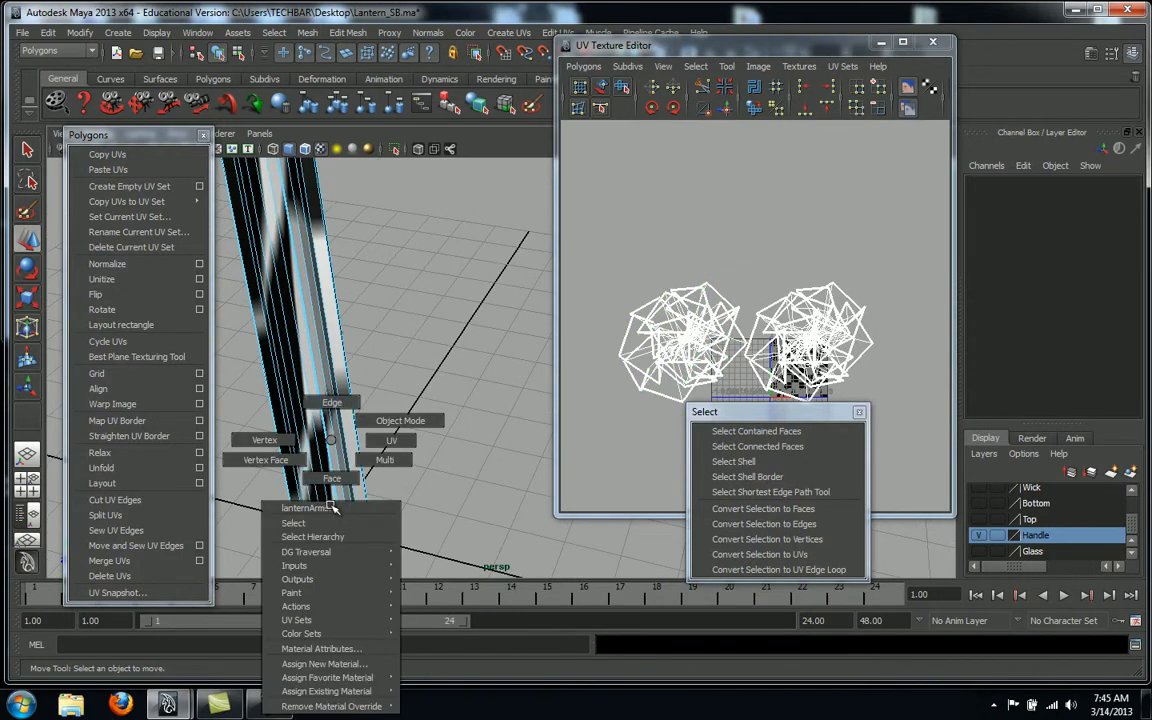
{"action": "left_click", "coordinate": [333, 403]}
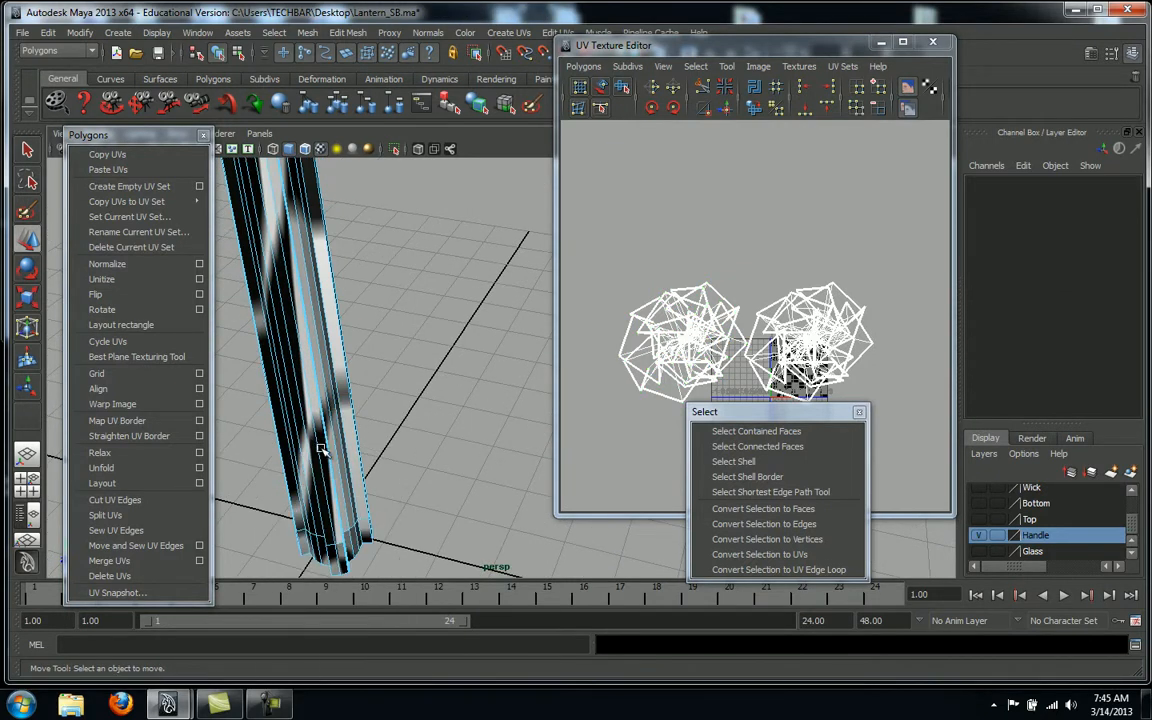
{"action": "left_click_drag", "start_coordinate": [381, 457], "coordinate": [358, 440], "text": "alt"}
{"action": "left_click", "coordinate": [312, 481]}
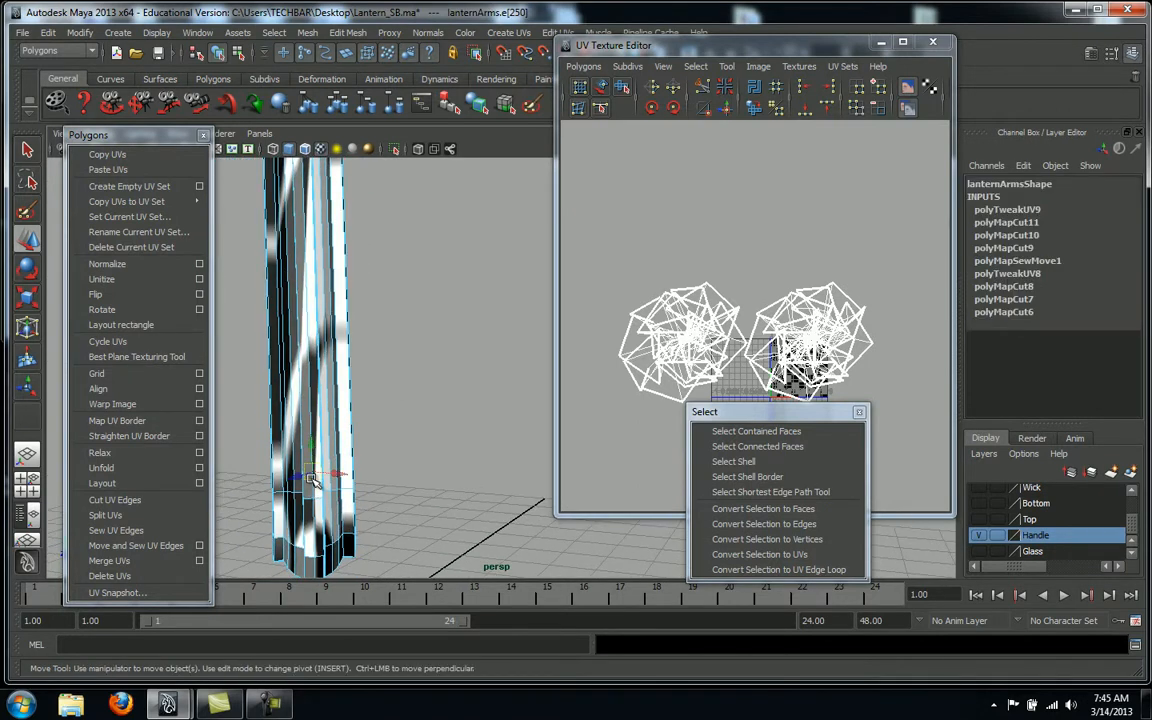
{"action": "left_click_drag", "start_coordinate": [386, 424], "coordinate": [390, 468], "text": "alt"}
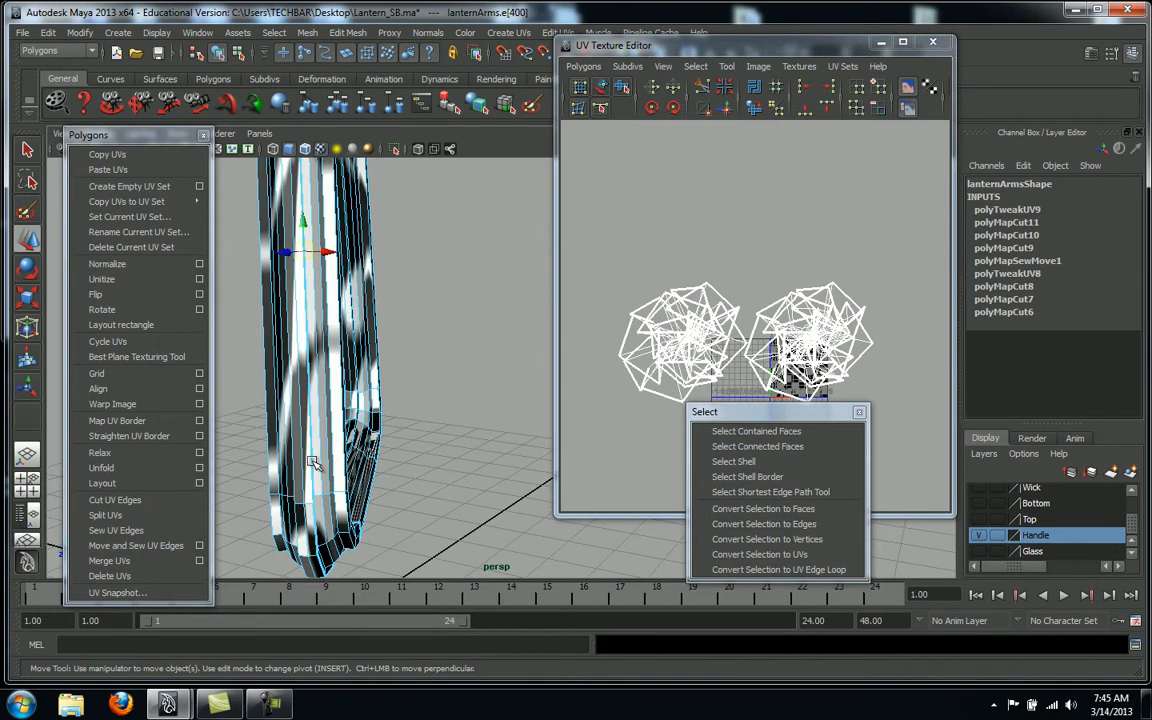
Select another edge on the arm's straight section and Move and Sew its UV edges
{"action": "right_click", "coordinate": [324, 440]}
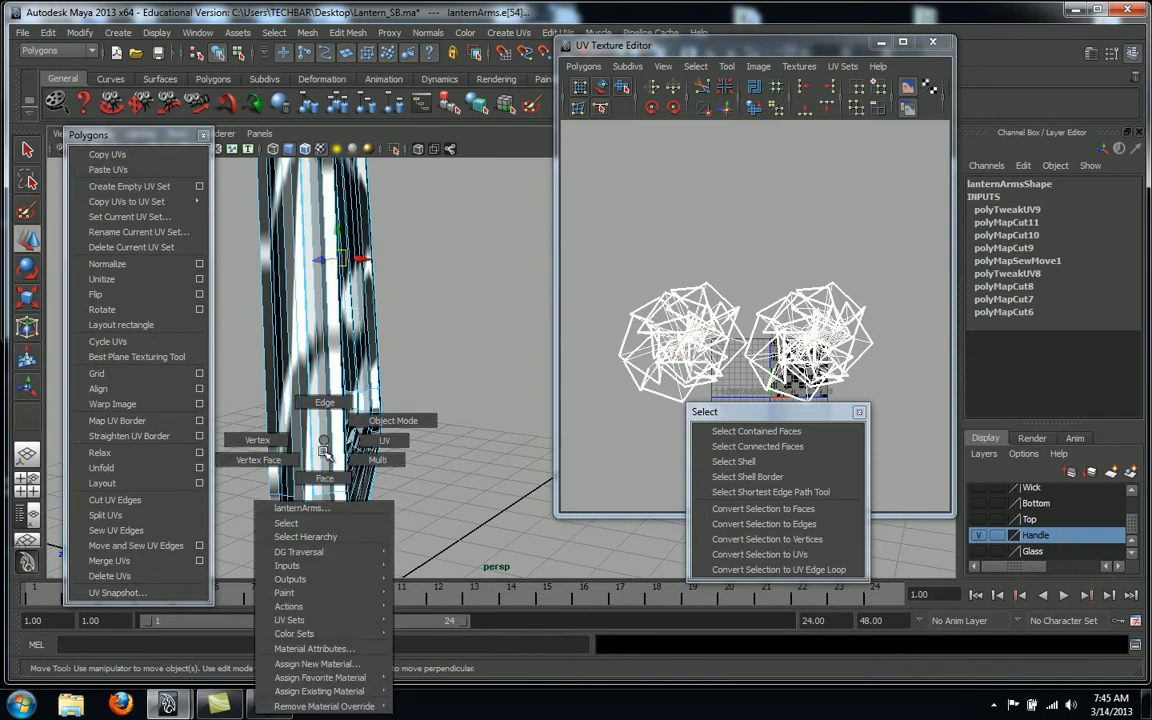
{"action": "left_click", "coordinate": [337, 405]}
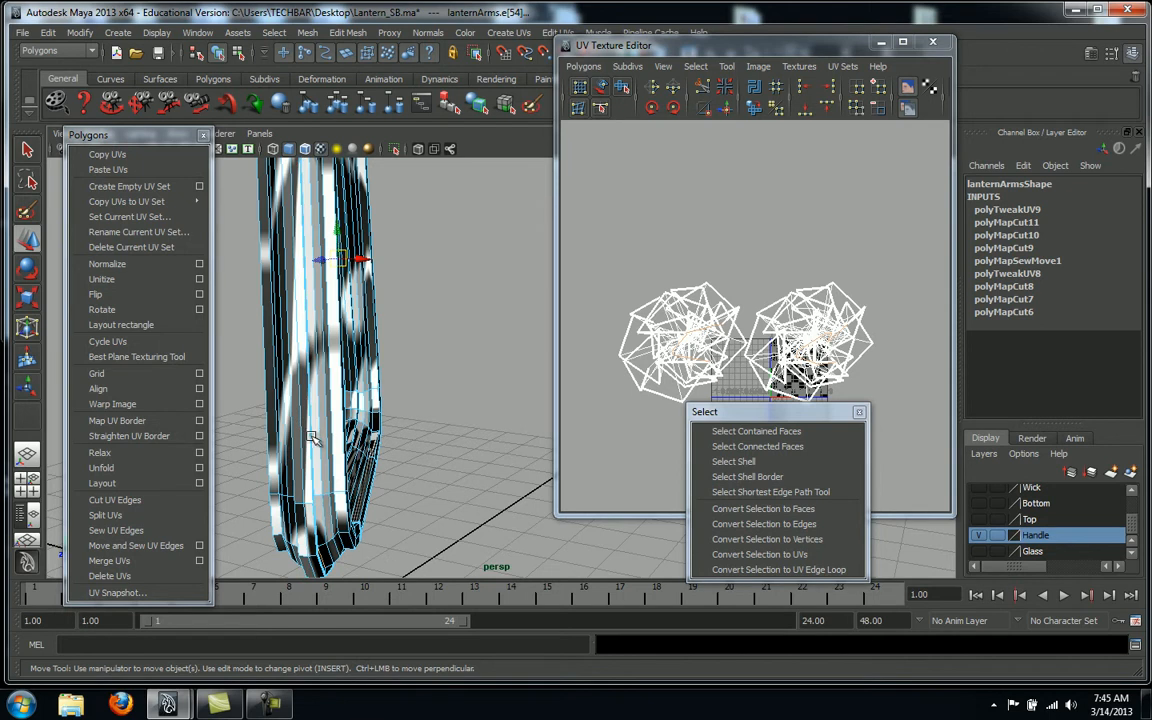
{"action": "left_click", "coordinate": [283, 445]}
{"action": "left_click_drag", "start_coordinate": [386, 413], "coordinate": [480, 465], "text": "alt"}
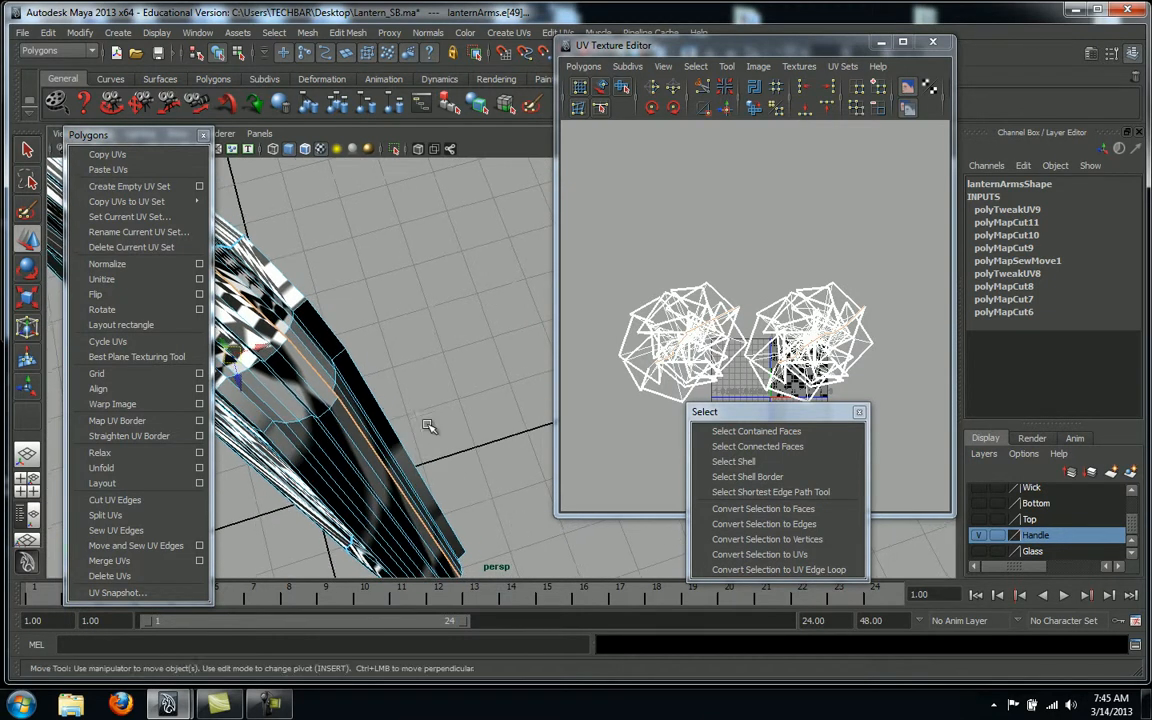
{"action": "left_click", "coordinate": [128, 546]}
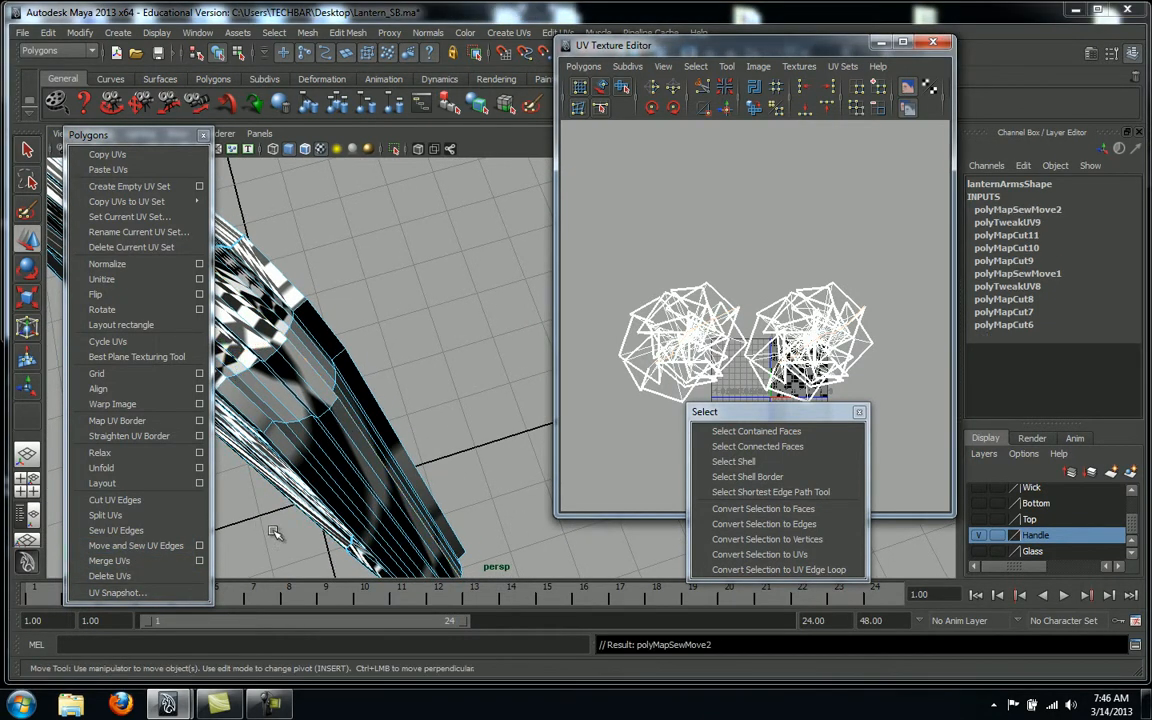
{"action": "left_click_drag", "start_coordinate": [453, 428], "coordinate": [287, 370], "text": "alt"}
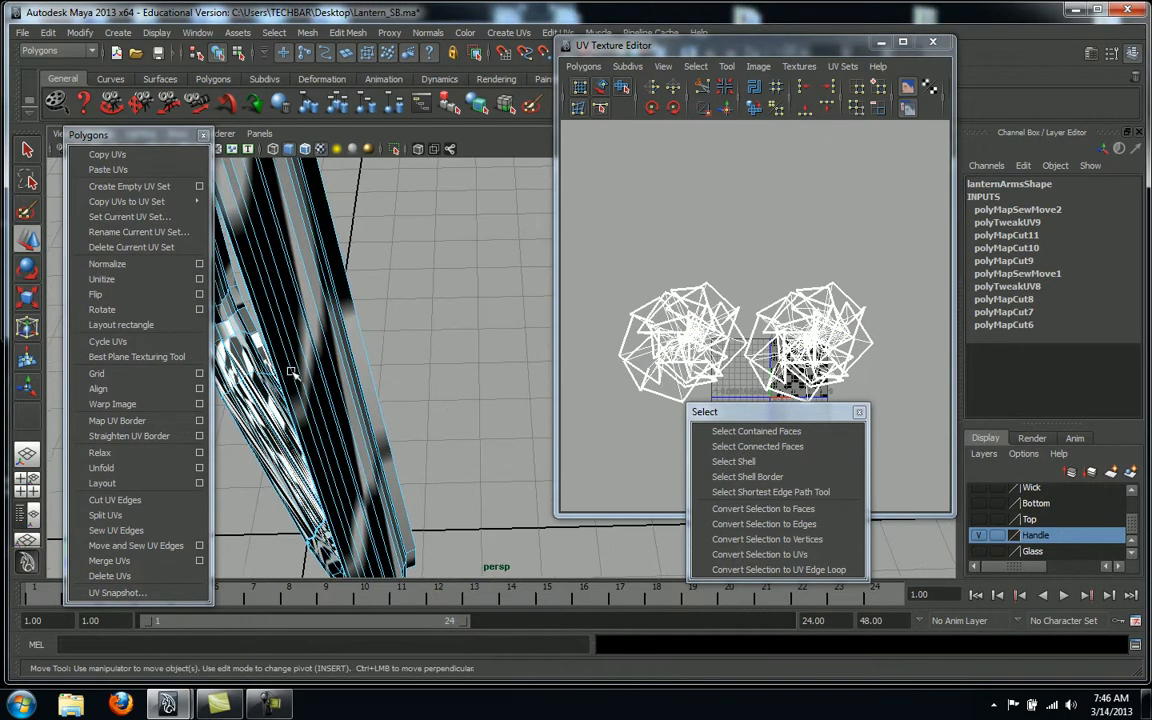
{"action": "left_click_drag", "start_coordinate": [545, 386], "coordinate": [452, 354], "text": "alt"}
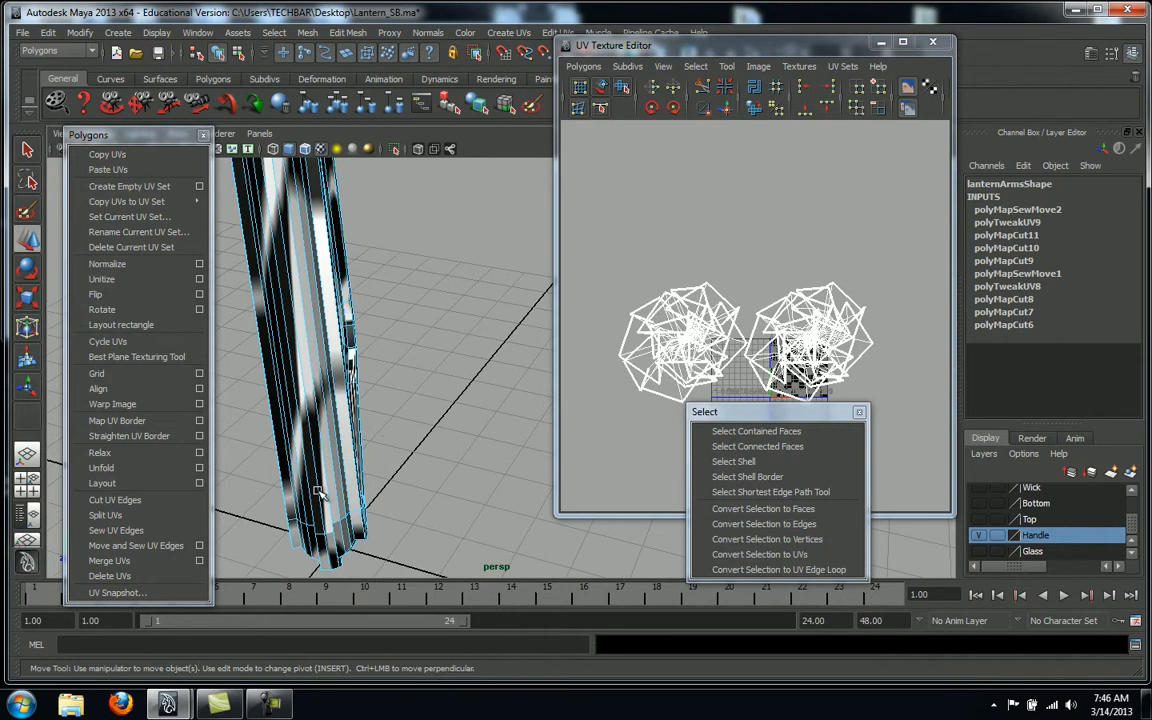
{"action": "right_click_drag", "start_coordinate": [316, 489], "coordinate": [318, 402]}
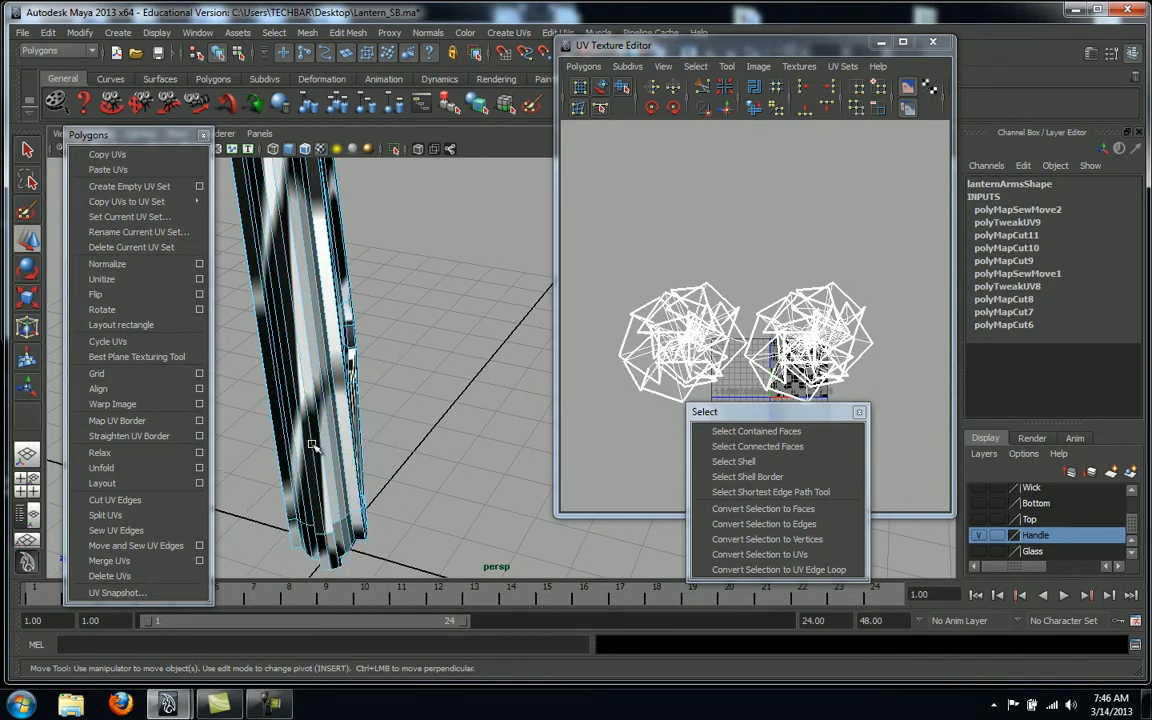
Cut the UVs along an edge at the handle's bend
{"action": "left_click", "coordinate": [312, 446]}
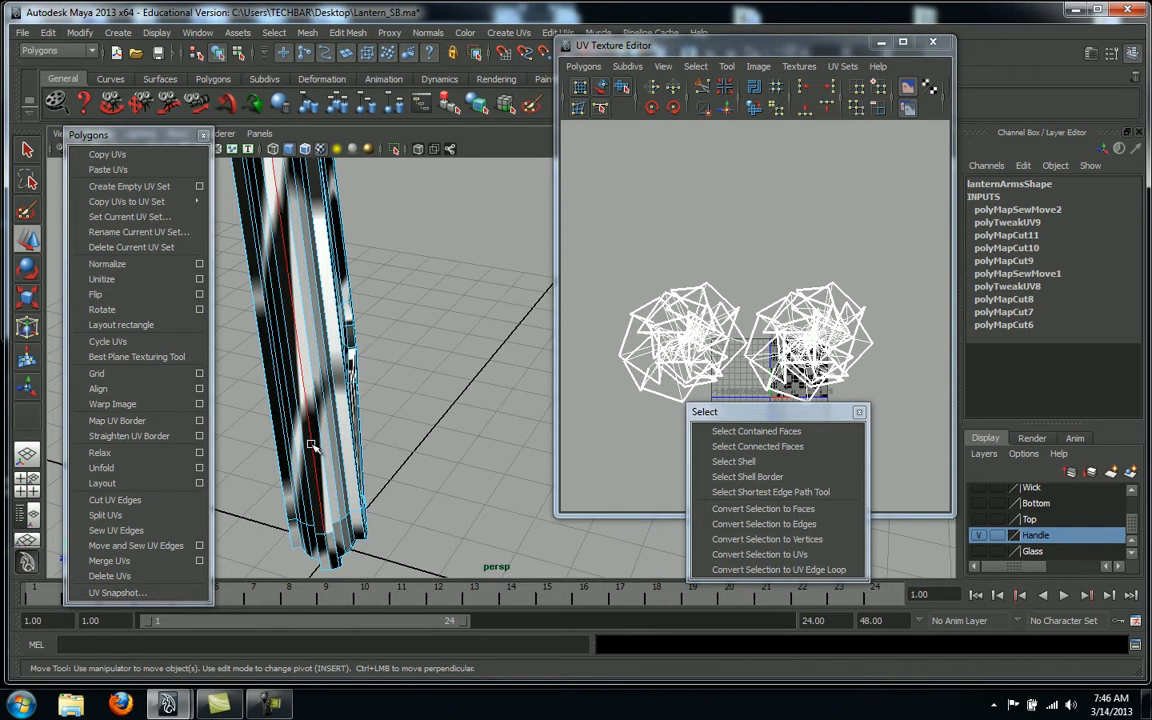
{"action": "left_click_drag", "start_coordinate": [396, 454], "coordinate": [382, 386], "text": "alt"}
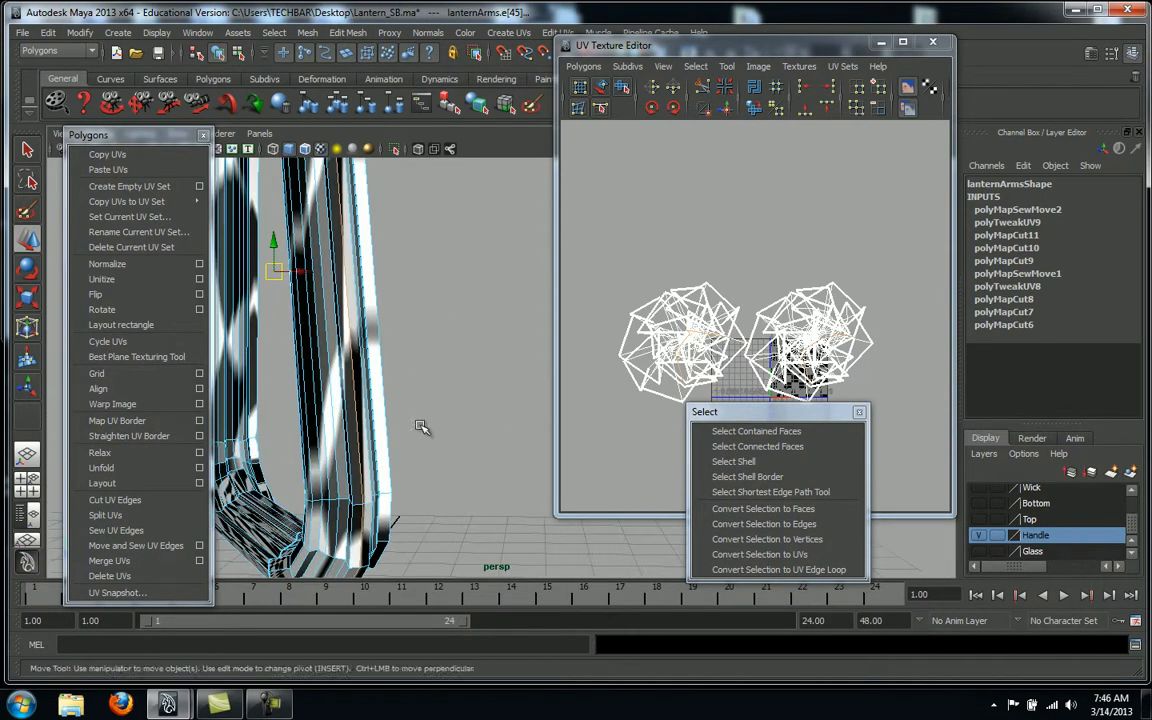
{"action": "left_click", "coordinate": [126, 503]}
Select the cut section's UV shell, shift it left, and convert the selection to faces
{"action": "left_click_drag", "start_coordinate": [468, 458], "coordinate": [427, 408], "text": "alt"}
{"action": "right_click_drag", "start_coordinate": [397, 405], "coordinate": [405, 367]}
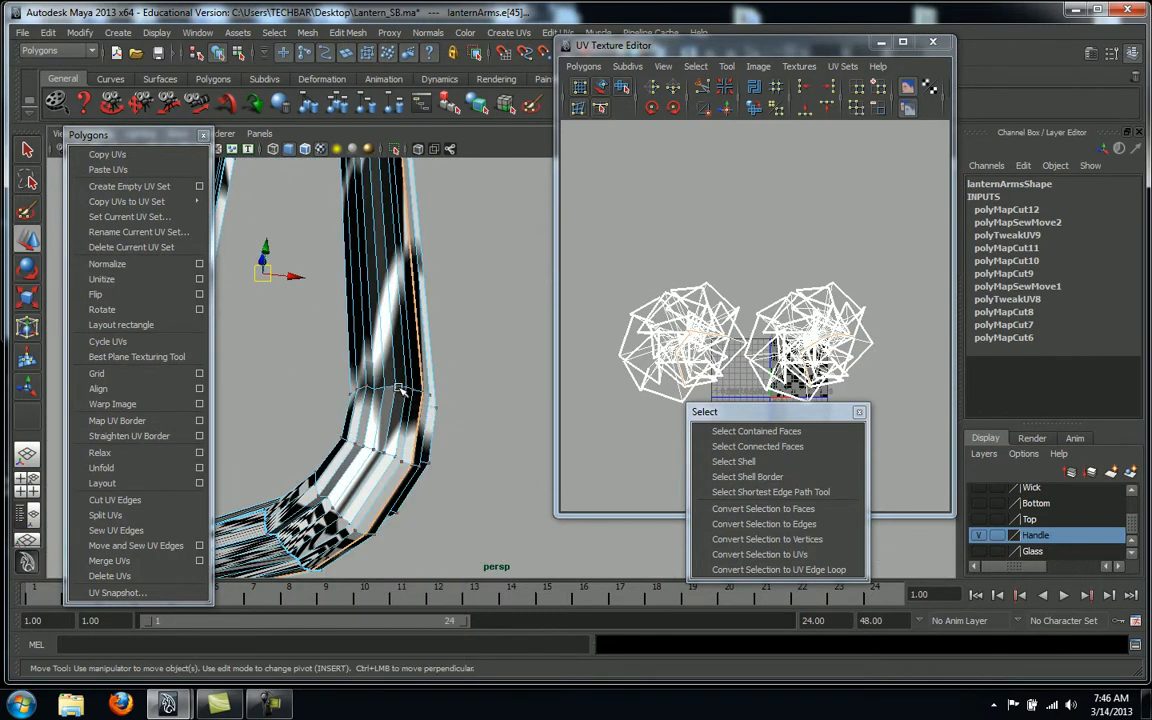
{"action": "left_click", "coordinate": [394, 387]}
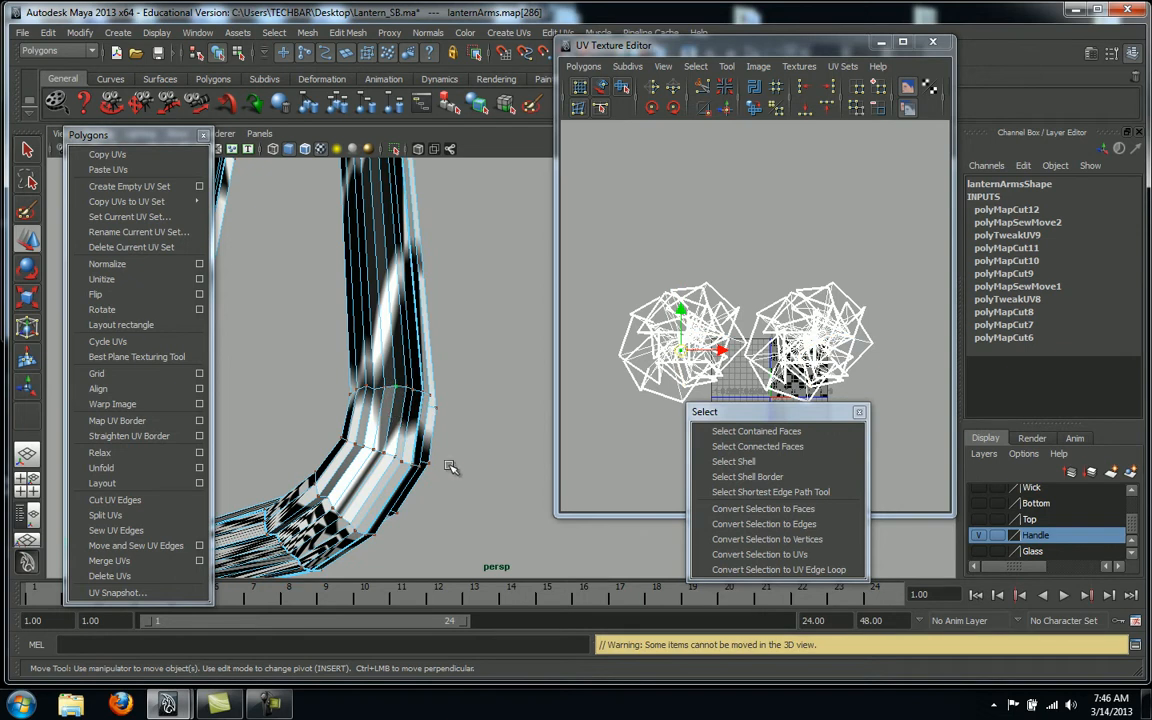
{"action": "left_click", "coordinate": [733, 461]}
{"action": "left_click_drag", "start_coordinate": [446, 436], "coordinate": [460, 401], "text": "alt"}
{"action": "middle_click_drag", "start_coordinate": [460, 401], "coordinate": [445, 401], "text": "alt"}
{"action": "right_click_drag", "start_coordinate": [445, 401], "coordinate": [350, 403], "text": "alt"}
{"action": "left_click_drag", "start_coordinate": [350, 403], "coordinate": [476, 356], "text": "alt"}
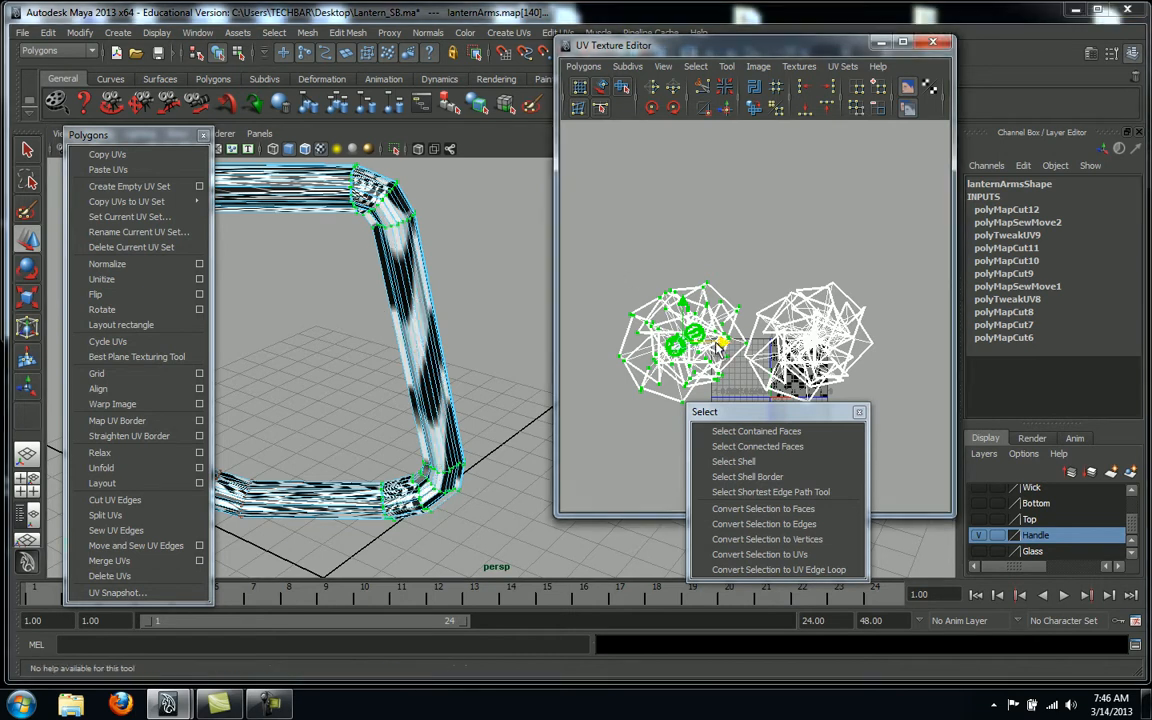
{"action": "left_click_drag", "start_coordinate": [721, 344], "coordinate": [707, 345]}
{"action": "right_click_drag", "start_coordinate": [626, 326], "coordinate": [652, 330]}
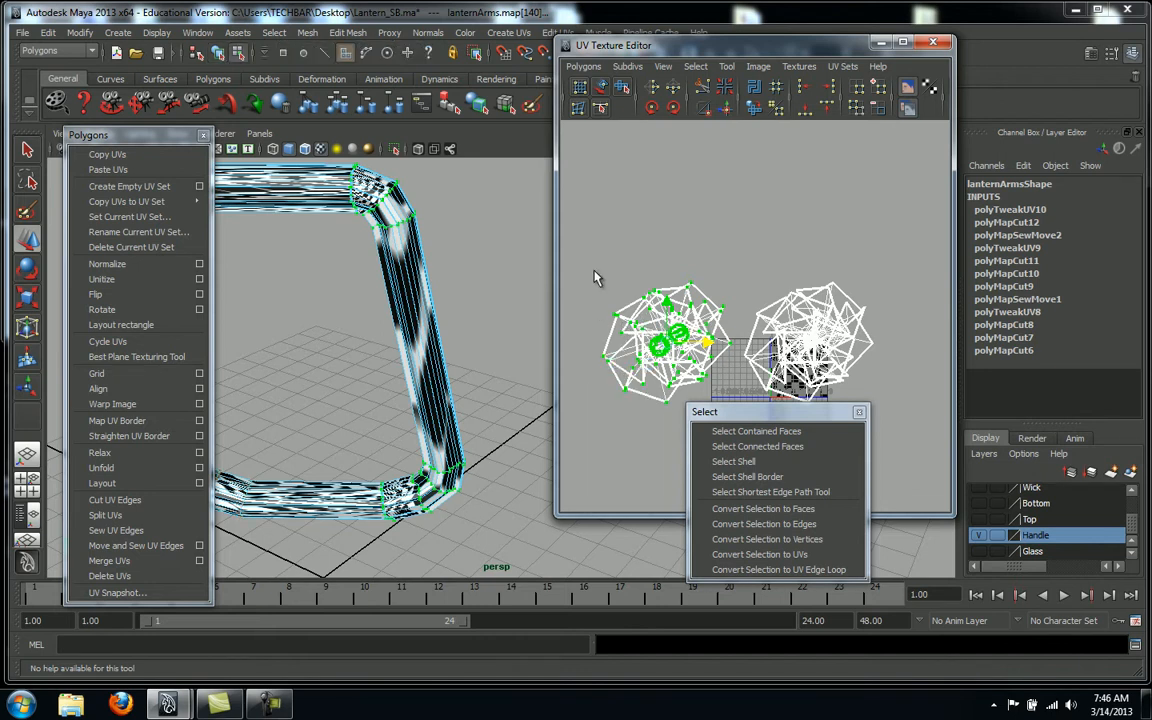
{"action": "left_click", "coordinate": [738, 430]}
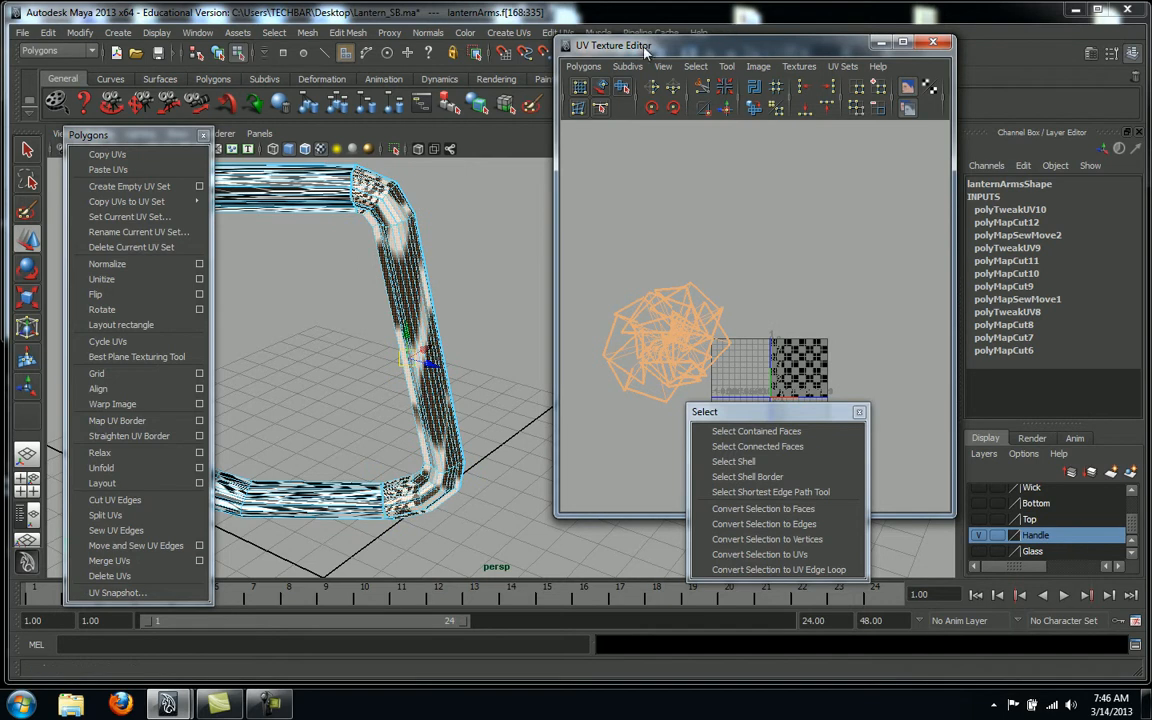
Apply Planar Mapping with X axis and Bounding box to the selected faces
{"action": "left_click_drag", "start_coordinate": [685, 50], "coordinate": [775, 80]}
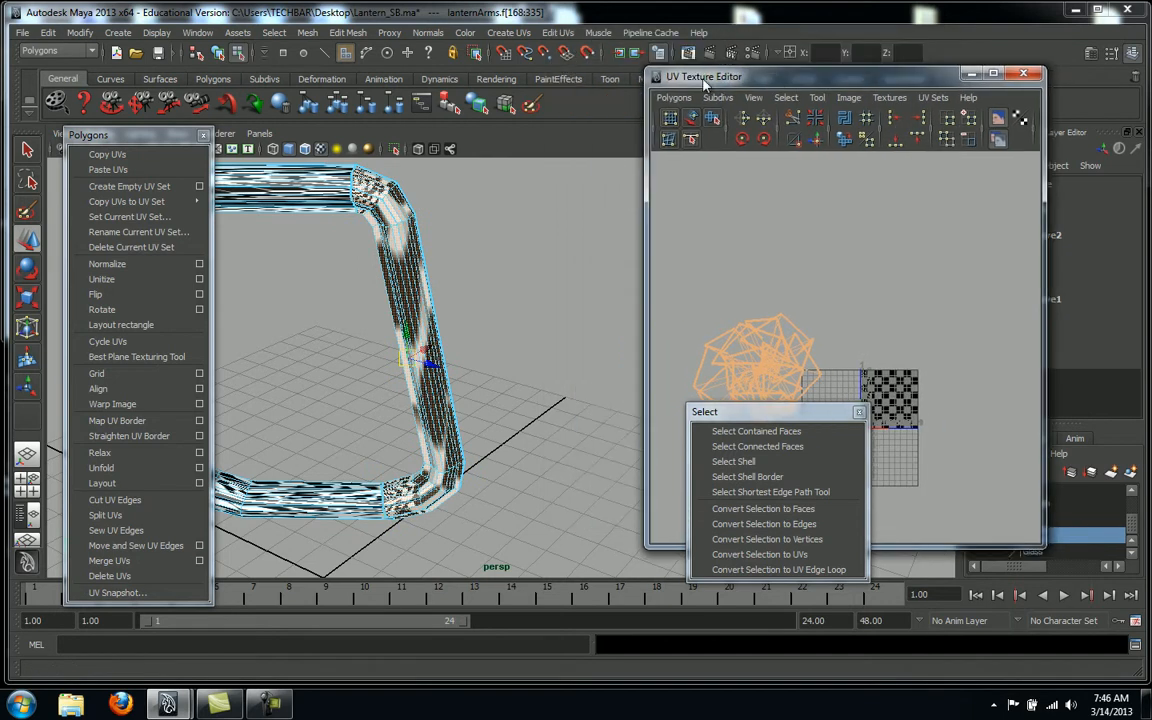
{"action": "left_click", "coordinate": [525, 38]}
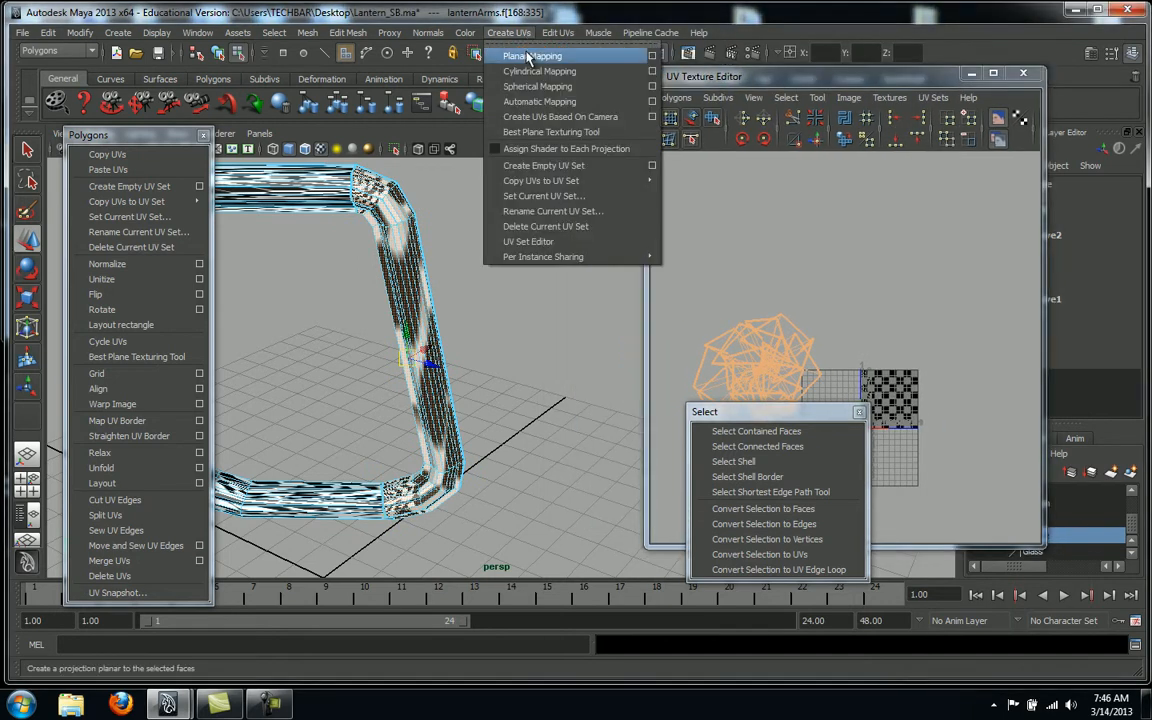
{"action": "left_click", "coordinate": [652, 56]}
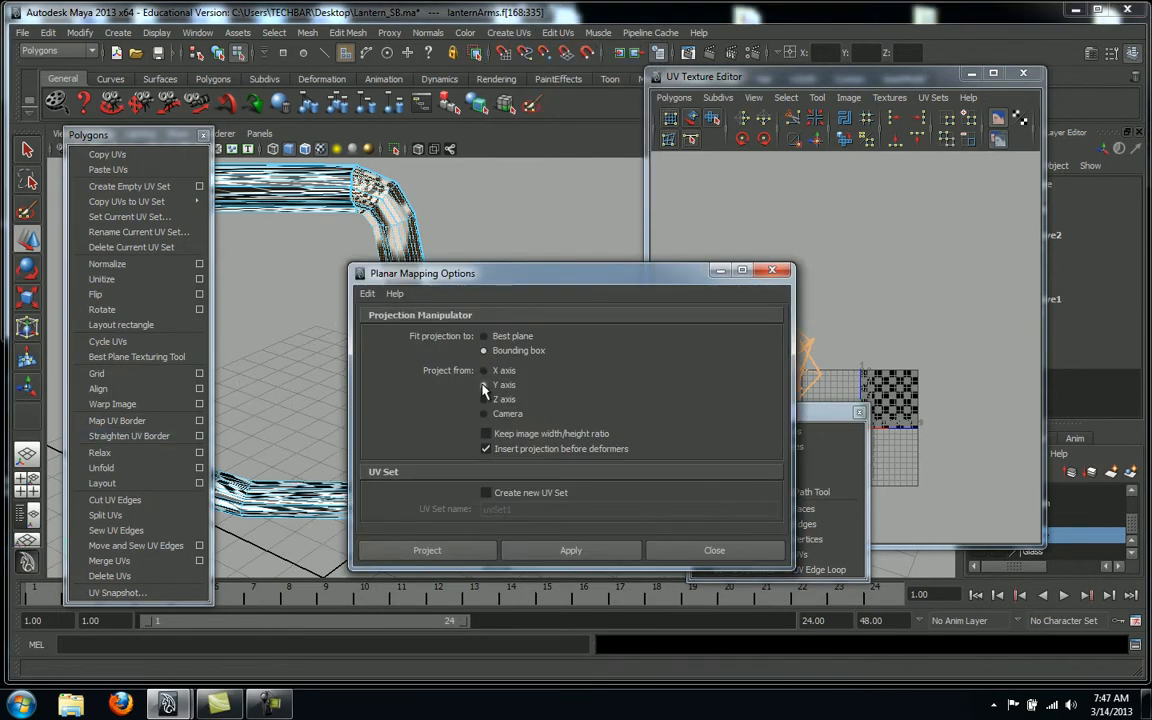
{"action": "left_click", "coordinate": [547, 552]}
{"action": "left_click_drag", "start_coordinate": [628, 283], "coordinate": [450, 167]}
Zoom in on the projected shell over the checker tile and pick one of its UVs
{"action": "middle_click_drag", "start_coordinate": [898, 246], "coordinate": [773, 207], "text": "alt"}
{"action": "right_click_drag", "start_coordinate": [838, 346], "coordinate": [1151, 300], "text": "alt"}
{"action": "middle_click_drag", "start_coordinate": [671, 304], "coordinate": [784, 238], "text": "alt"}
{"action": "right_click_drag", "start_coordinate": [785, 239], "coordinate": [1111, 279], "text": "alt"}
{"action": "middle_click_drag", "start_coordinate": [841, 273], "coordinate": [908, 323], "text": "alt"}
{"action": "right_click_drag", "start_coordinate": [897, 327], "coordinate": [820, 332], "text": "alt"}
{"action": "middle_click_drag", "start_coordinate": [820, 328], "coordinate": [908, 331], "text": "alt"}
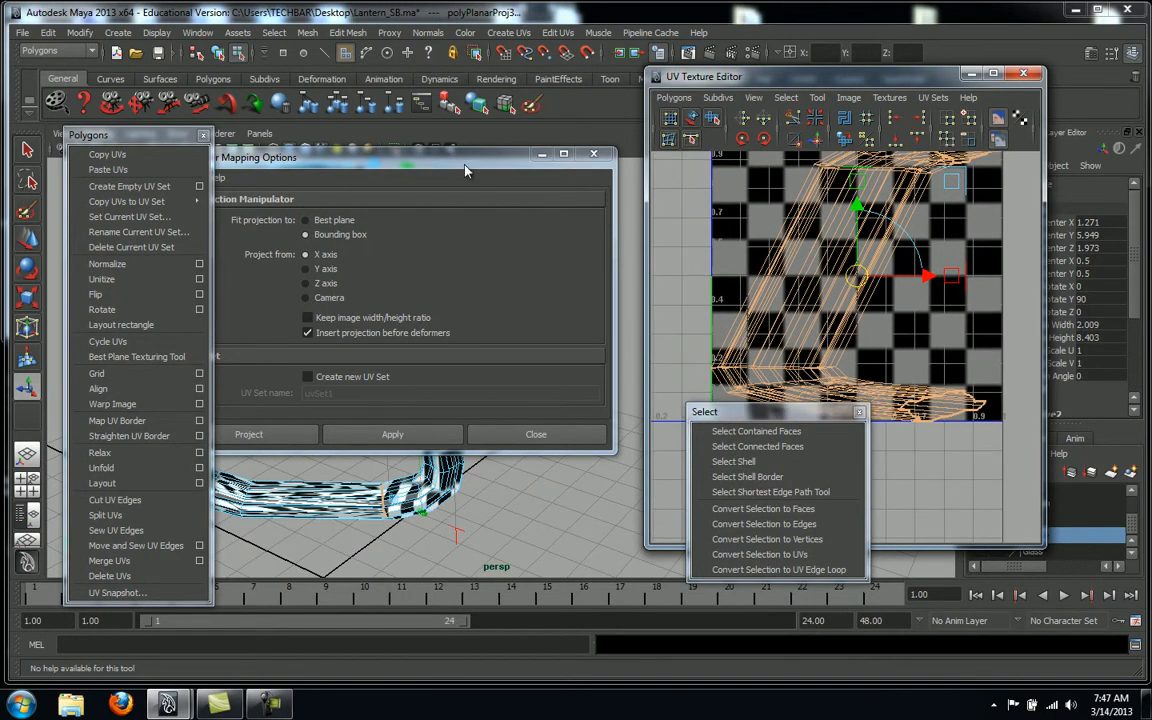
{"action": "left_click_drag", "start_coordinate": [465, 172], "coordinate": [493, 362]}
{"action": "middle_click_drag", "start_coordinate": [735, 287], "coordinate": [718, 314], "text": "alt"}
{"action": "mouse_move", "coordinate": [816, 257]}
{"action": "middle_mouse_down", "text": "alt"}
{"action": "mouse_move", "coordinate": [886, 222]}
{"action": "mouse_move", "coordinate": [800, 262]}
{"action": "middle_mouse_up", "text": "alt"}
{"action": "key", "text": "r"}
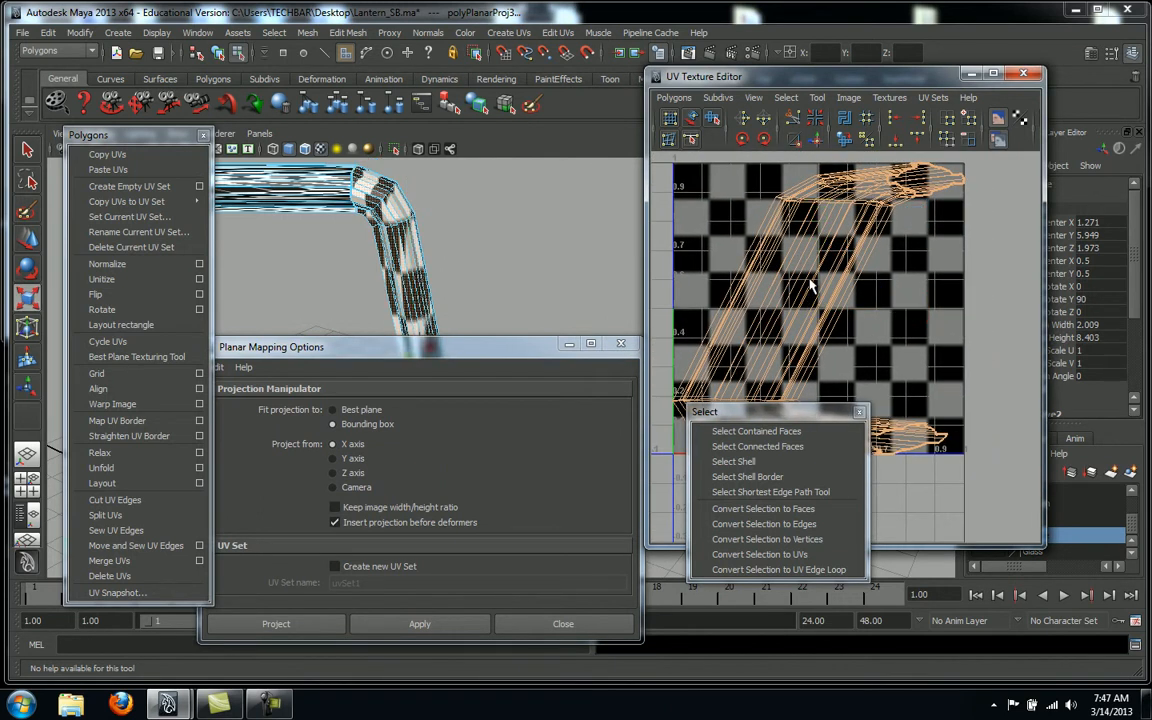
{"action": "right_click_drag", "start_coordinate": [740, 306], "coordinate": [790, 308]}
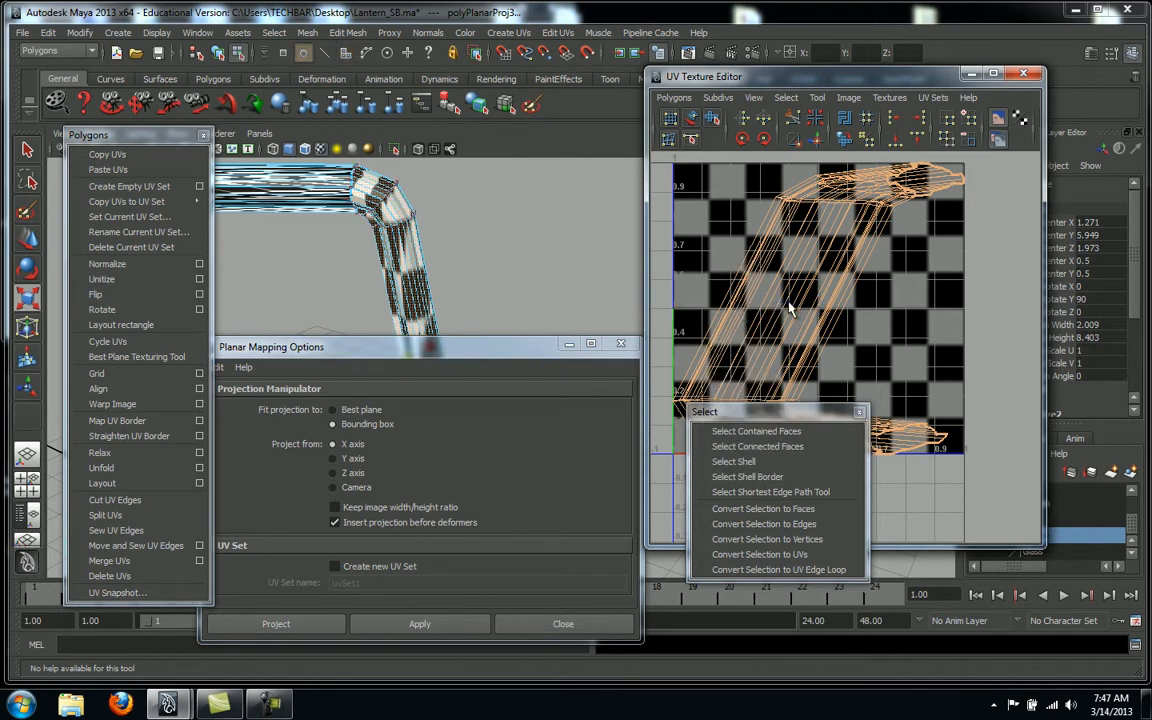
{"action": "left_click", "coordinate": [799, 201]}
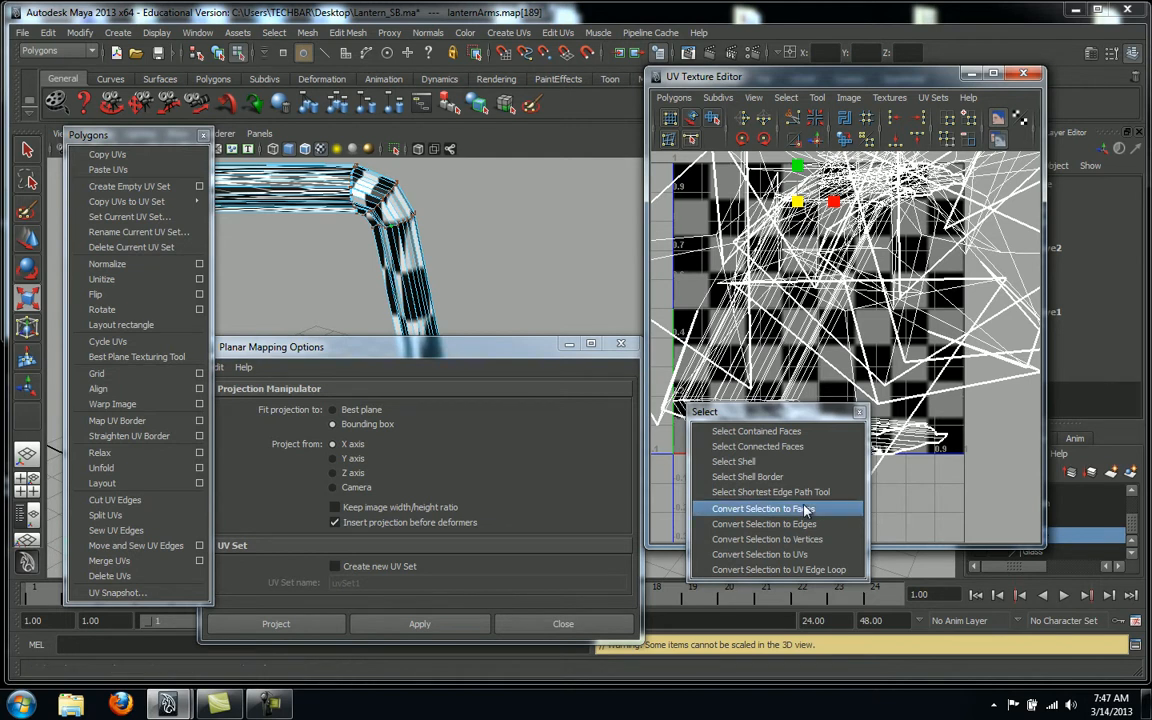
Select the shell's border UVs and move them left of the checker tile
{"action": "left_click", "coordinate": [747, 476]}
{"action": "right_click_drag", "start_coordinate": [912, 388], "coordinate": [571, 368], "text": "alt"}
{"action": "key", "text": "w"}
{"action": "left_click_drag", "start_coordinate": [863, 357], "coordinate": [698, 357]}
{"action": "middle_click_drag", "start_coordinate": [831, 367], "coordinate": [981, 327], "text": "alt"}
{"action": "right_click_drag", "start_coordinate": [981, 327], "coordinate": [1106, 345], "text": "alt"}
{"action": "middle_click_drag", "start_coordinate": [880, 330], "coordinate": [872, 407], "text": "alt"}
{"action": "right_click_drag", "start_coordinate": [872, 407], "coordinate": [1064, 355], "text": "alt"}
{"action": "right_click_drag", "start_coordinate": [735, 345], "coordinate": [829, 325], "text": "alt"}
{"action": "middle_click_drag", "start_coordinate": [829, 325], "coordinate": [867, 294], "text": "alt"}
{"action": "right_click_drag", "start_coordinate": [867, 294], "coordinate": [674, 337], "text": "alt"}
{"action": "right_click_drag", "start_coordinate": [855, 316], "coordinate": [783, 323], "text": "alt"}
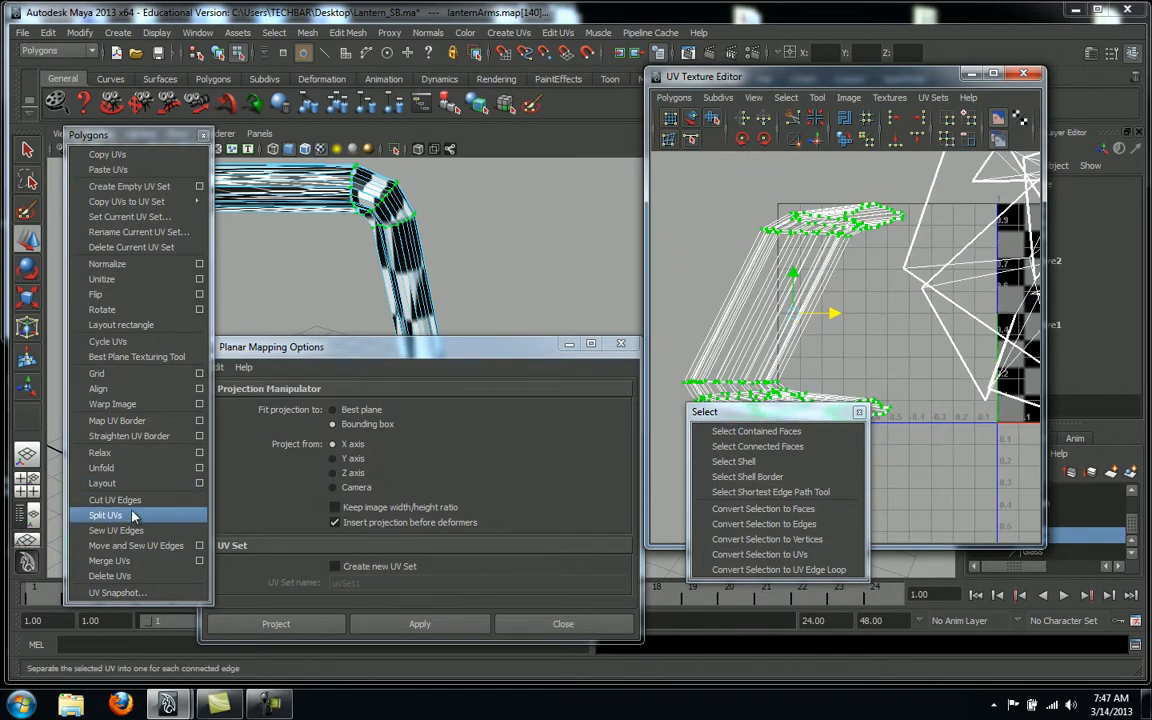
Run Map UV Border to straighten the border into a strip, then select the strip's faces
{"action": "left_click", "coordinate": [117, 420]}
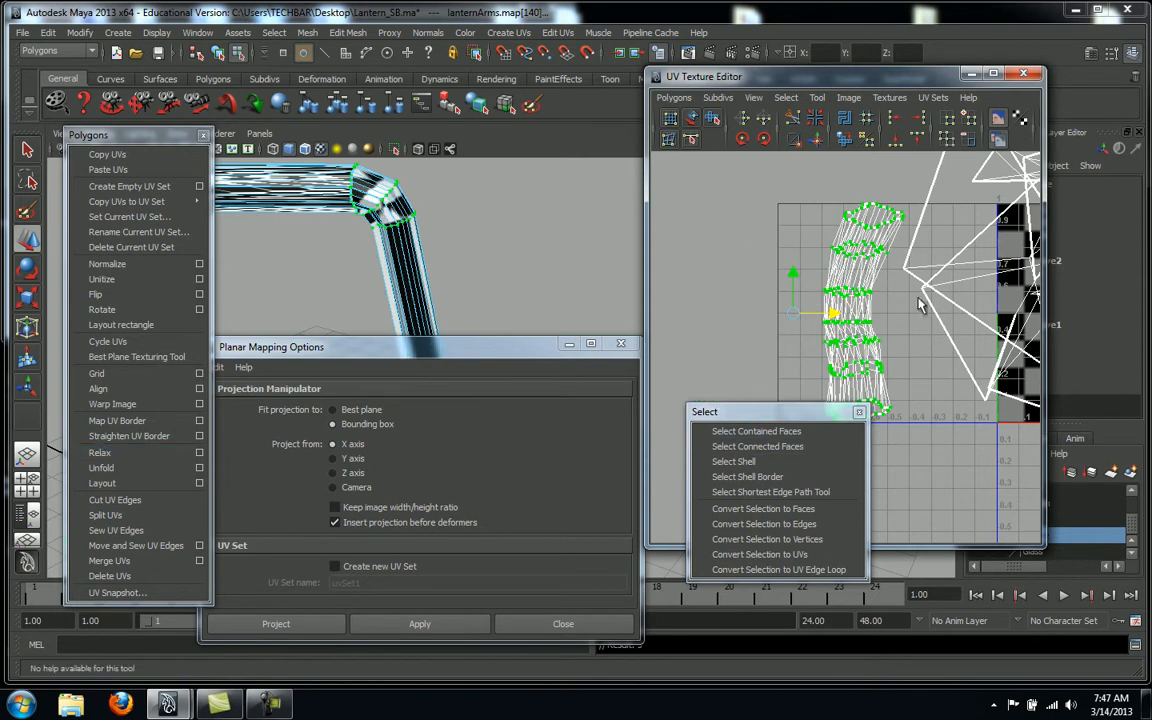
{"action": "right_click_drag", "start_coordinate": [950, 276], "coordinate": [890, 266], "text": "alt"}
{"action": "middle_click_drag", "start_coordinate": [966, 248], "coordinate": [943, 229], "text": "alt"}
{"action": "right_click_drag", "start_coordinate": [943, 229], "coordinate": [1018, 246], "text": "alt"}
{"action": "middle_click_drag", "start_coordinate": [896, 302], "coordinate": [898, 266], "text": "alt"}
{"action": "middle_click_drag", "start_coordinate": [542, 240], "coordinate": [580, 200], "text": "alt"}
{"action": "left_click_drag", "start_coordinate": [499, 350], "coordinate": [441, 537]}
{"action": "right_click_drag", "start_coordinate": [558, 350], "coordinate": [460, 328], "text": "alt"}
{"action": "middle_click_drag", "start_coordinate": [509, 365], "coordinate": [497, 377], "text": "alt"}
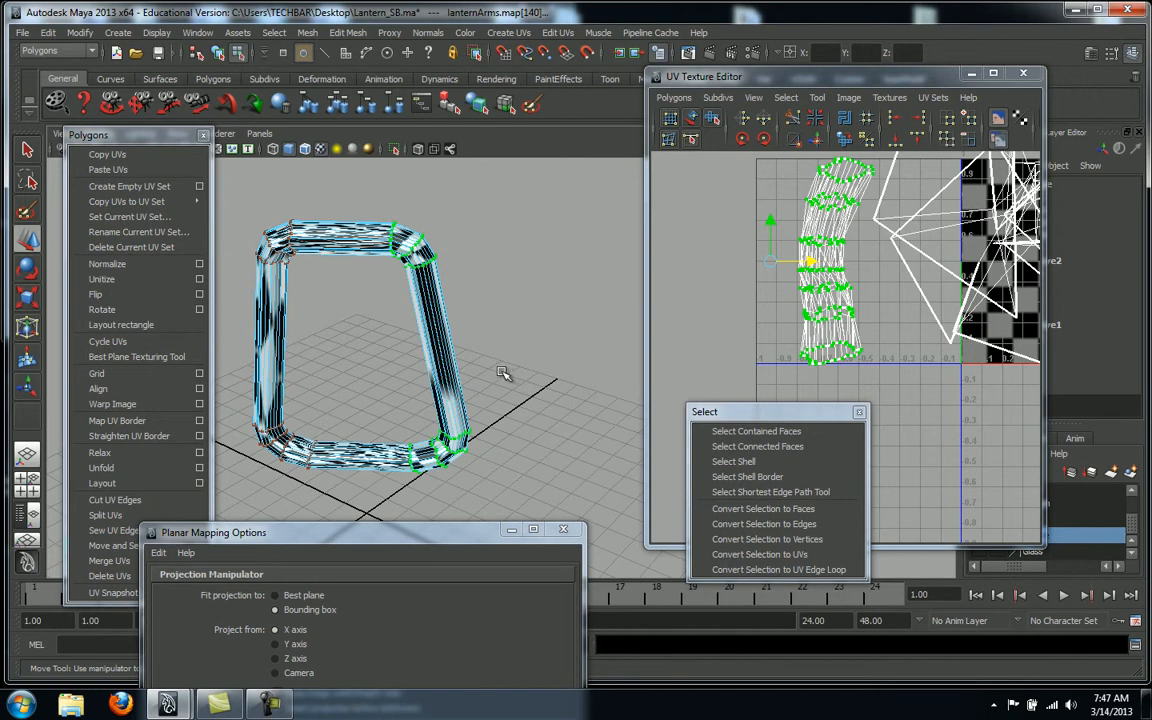
{"action": "right_click_drag", "start_coordinate": [807, 271], "coordinate": [804, 313]}
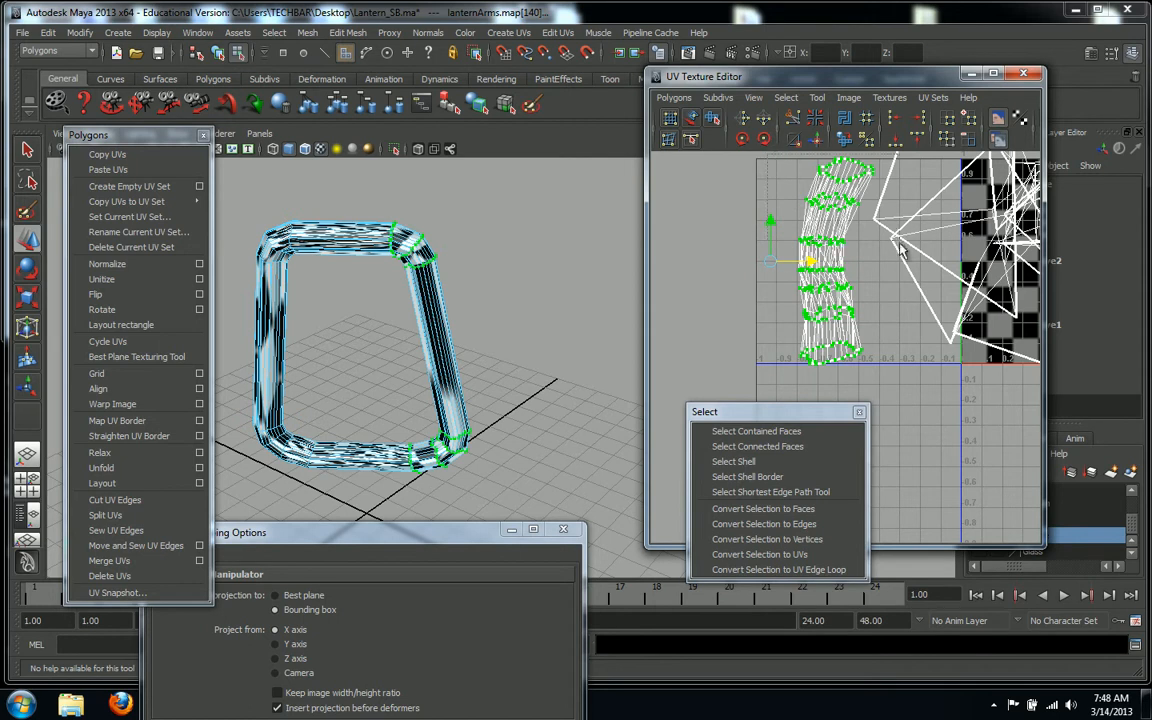
{"action": "left_click_drag", "start_coordinate": [873, 392], "coordinate": [873, 392]}
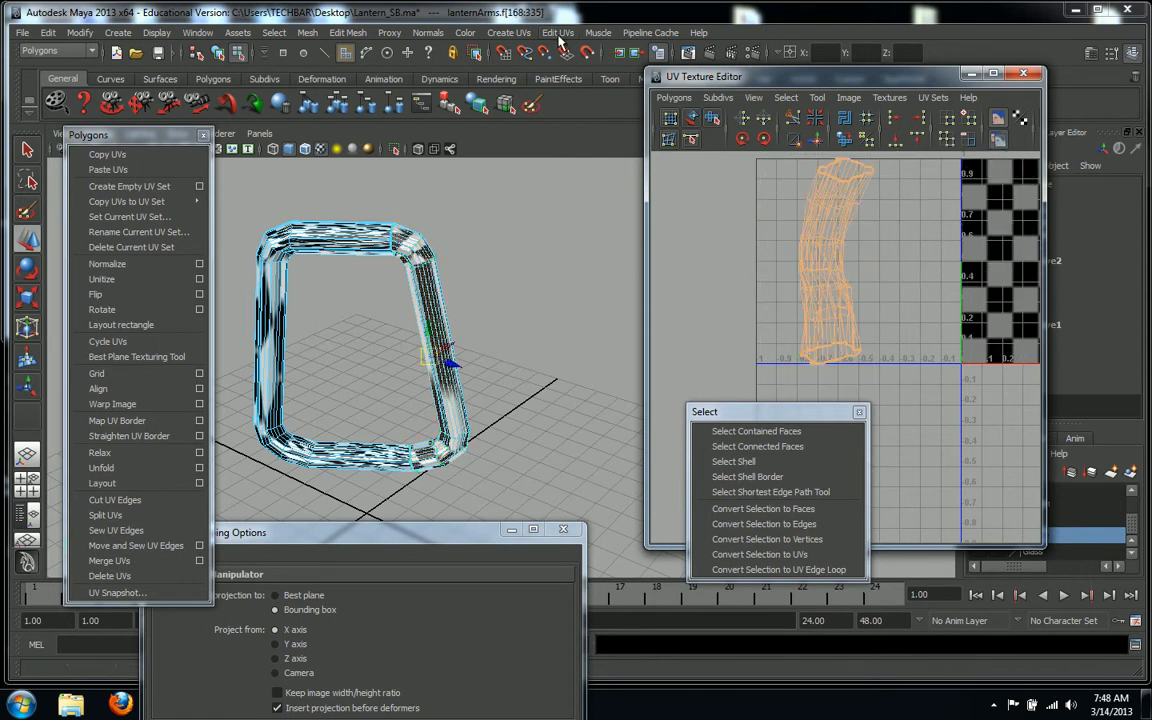
Apply a trial cylindrical projection to the faces with a sweep of about 297
{"action": "left_click", "coordinate": [510, 32]}
{"action": "left_click", "coordinate": [482, 68]}
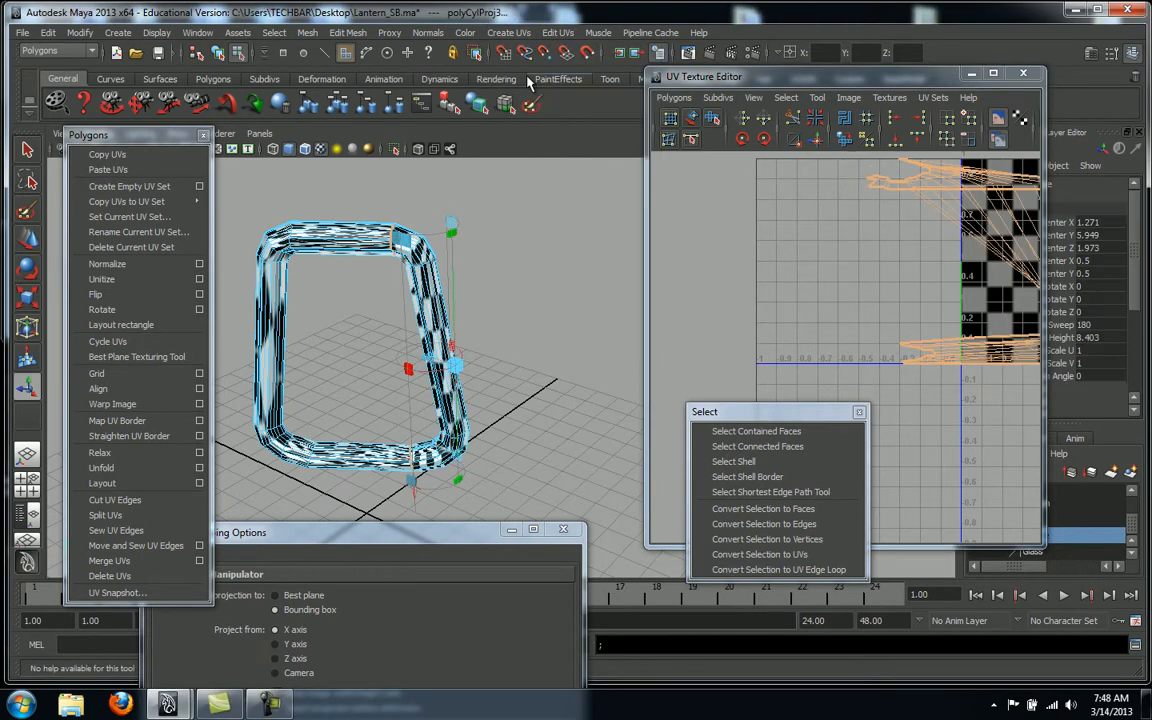
{"action": "left_click_drag", "start_coordinate": [411, 372], "coordinate": [268, 292]}
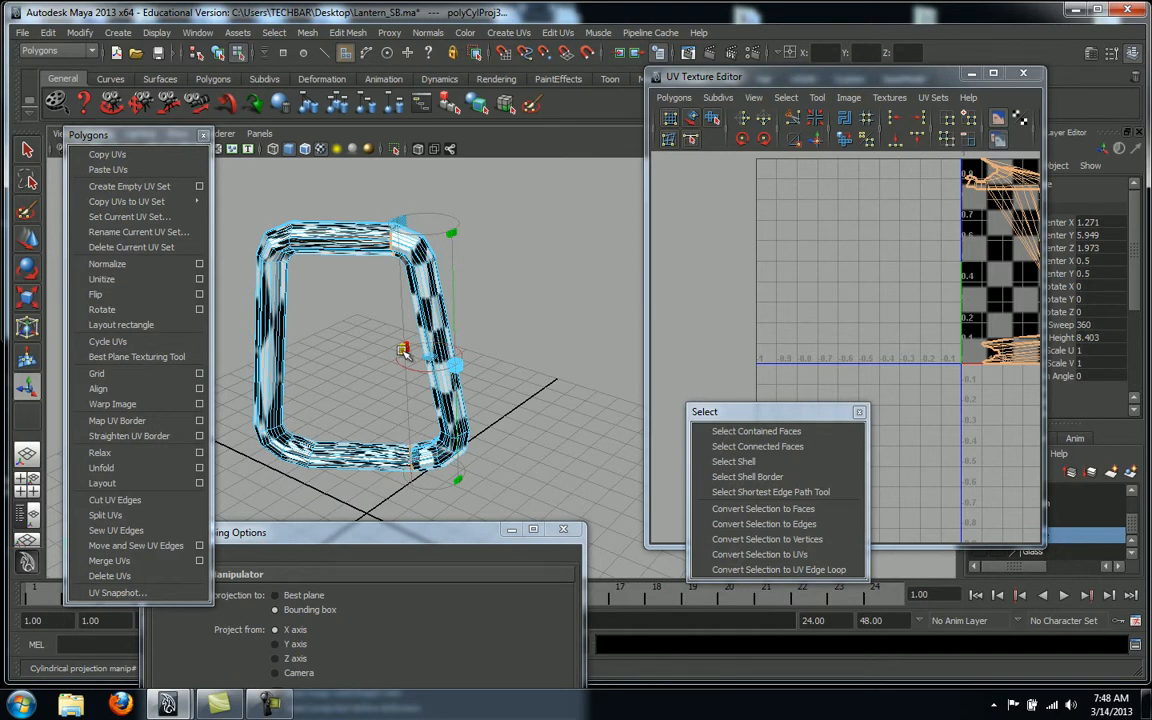
{"action": "left_click_drag", "start_coordinate": [567, 304], "coordinate": [465, 367], "text": "alt"}
{"action": "right_click_drag", "start_coordinate": [465, 367], "coordinate": [707, 321], "text": "alt"}
{"action": "left_click_drag", "start_coordinate": [638, 289], "coordinate": [589, 291], "text": "alt"}
{"action": "middle_click_drag", "start_coordinate": [981, 278], "coordinate": [647, 317], "text": "alt"}
{"action": "right_click_drag", "start_coordinate": [647, 317], "coordinate": [627, 313], "text": "alt"}
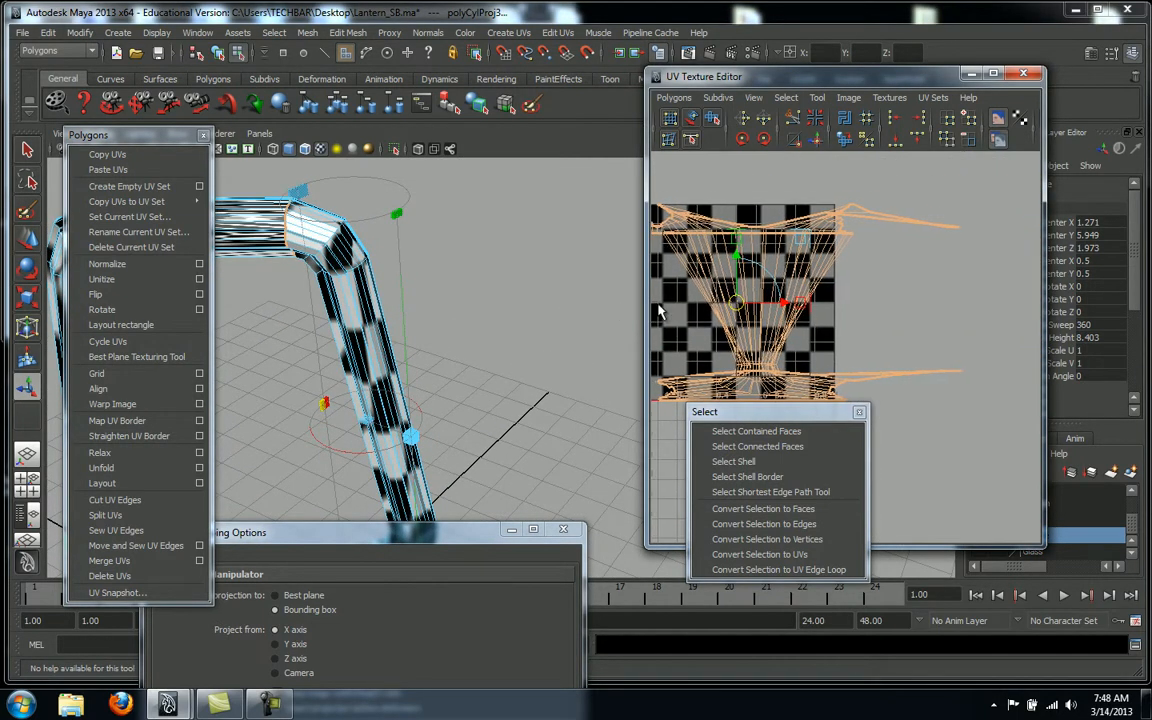
{"action": "middle_click_drag", "start_coordinate": [627, 313], "coordinate": [652, 294], "text": "alt"}
{"action": "middle_click_drag", "start_coordinate": [732, 280], "coordinate": [736, 277], "text": "alt"}
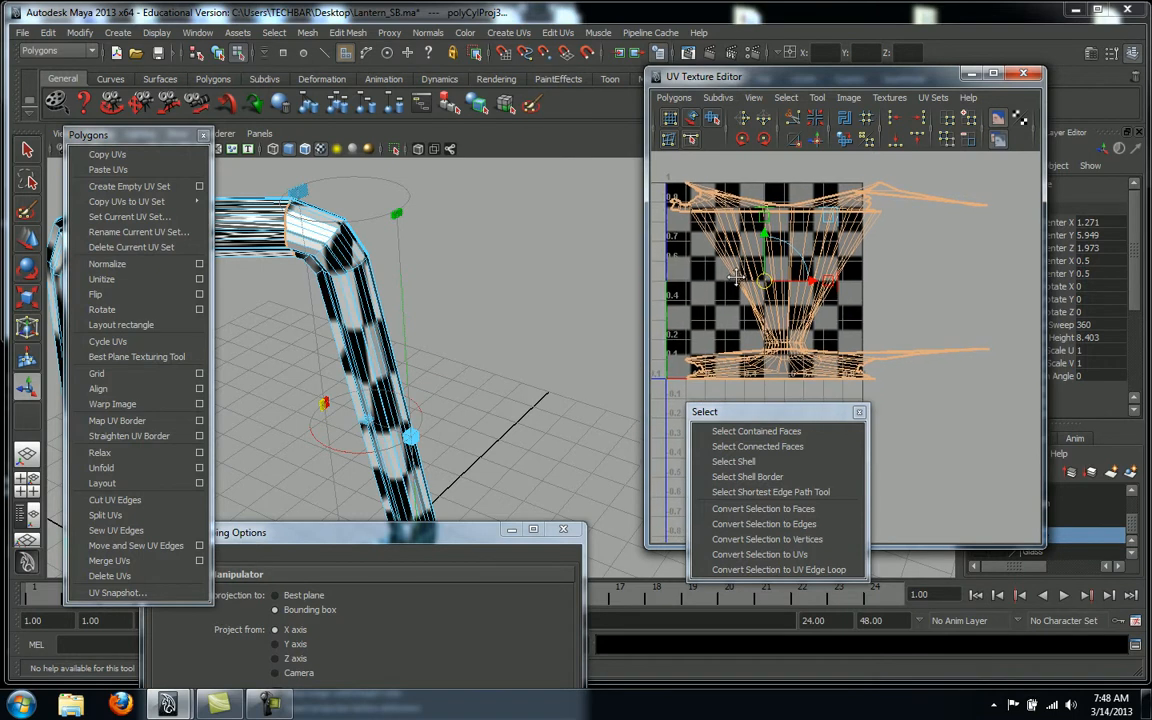
Undo the cylindrical projection and orbit in close on the lantern arm in Edge mode
{"action": "key", "text": "ctrl+z"}
{"action": "key", "text": "ctrl+z"}
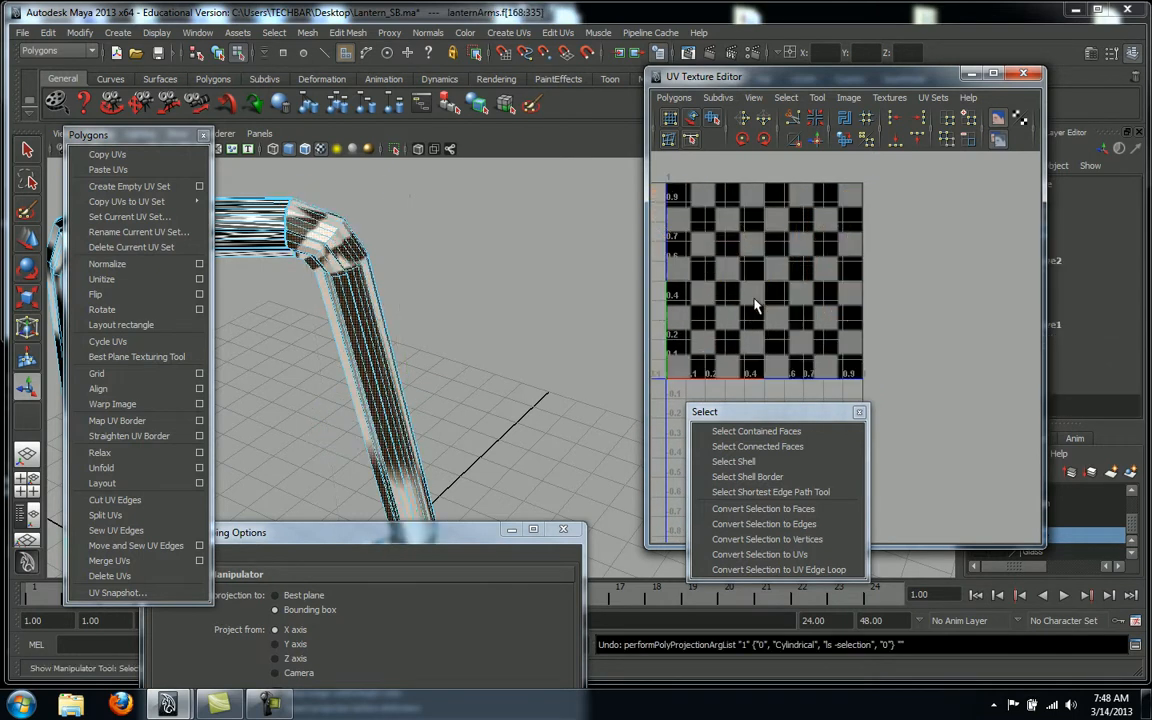
{"action": "left_click_drag", "start_coordinate": [548, 332], "coordinate": [470, 309], "text": "alt"}
{"action": "middle_click_drag", "start_coordinate": [470, 309], "coordinate": [551, 293], "text": "alt"}
{"action": "left_click_drag", "start_coordinate": [551, 293], "coordinate": [456, 305], "text": "alt"}
{"action": "right_click_drag", "start_coordinate": [377, 355], "coordinate": [390, 322]}
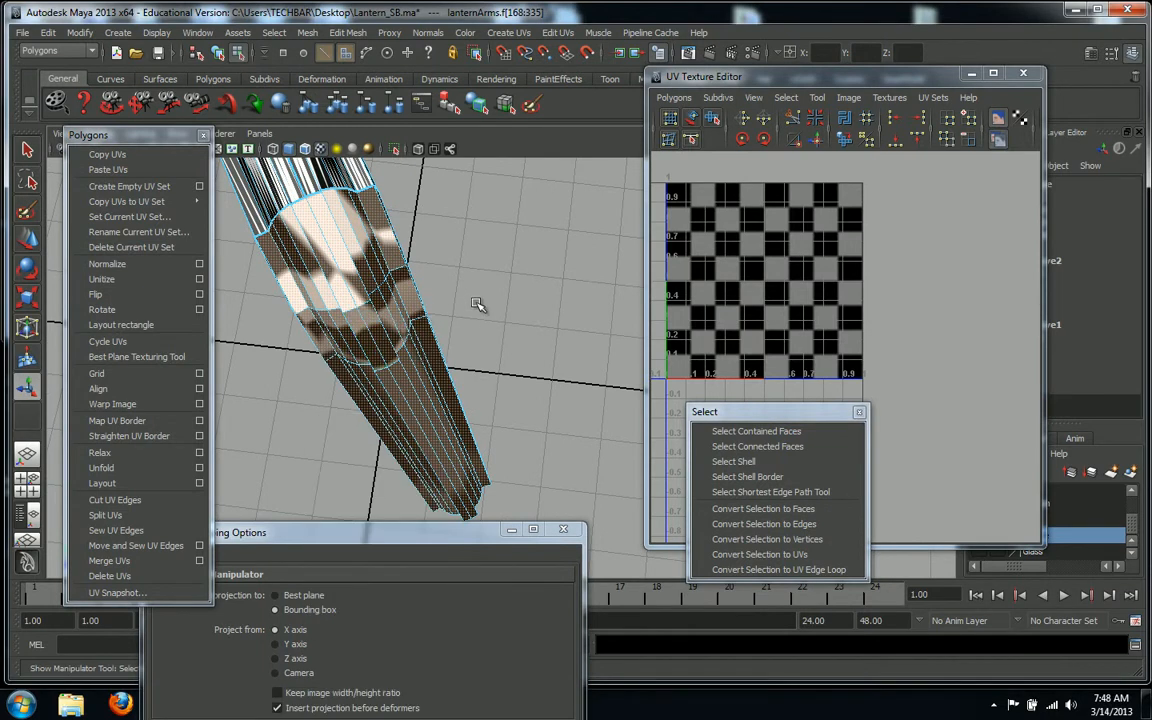
Pick an edge loop on the arm and cut the UVs along it
{"action": "double_click", "coordinate": [370, 336]}
{"action": "right_click", "coordinate": [370, 336]}
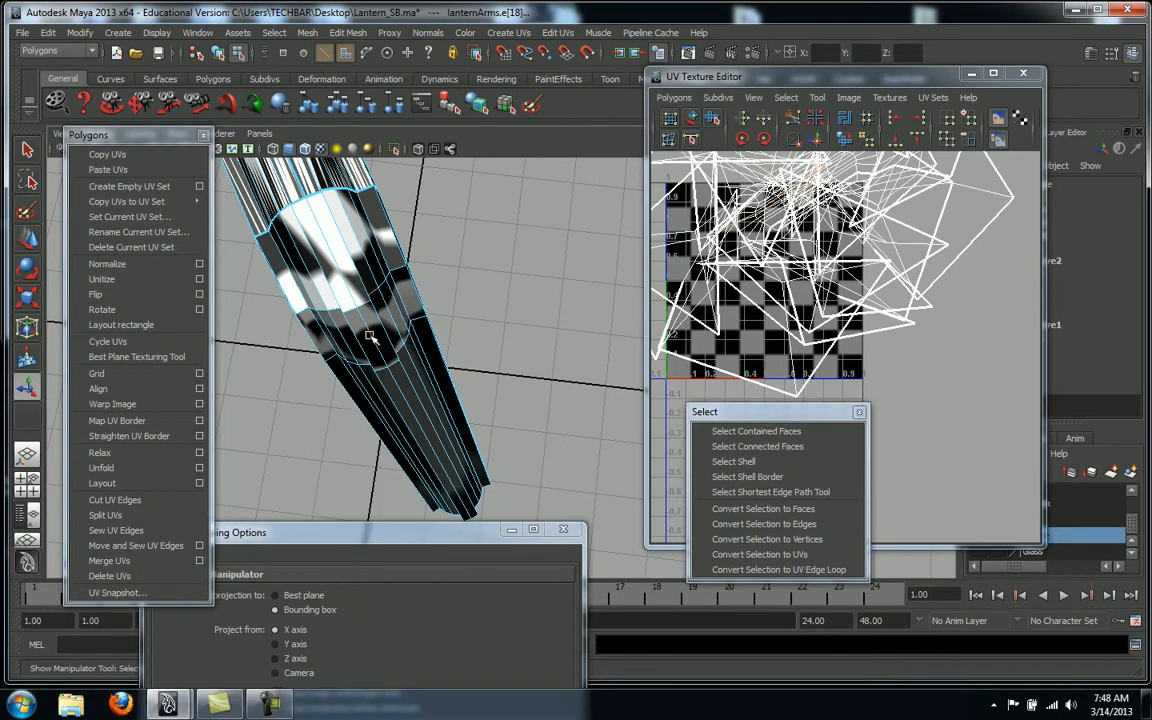
{"action": "left_click", "coordinate": [370, 336]}
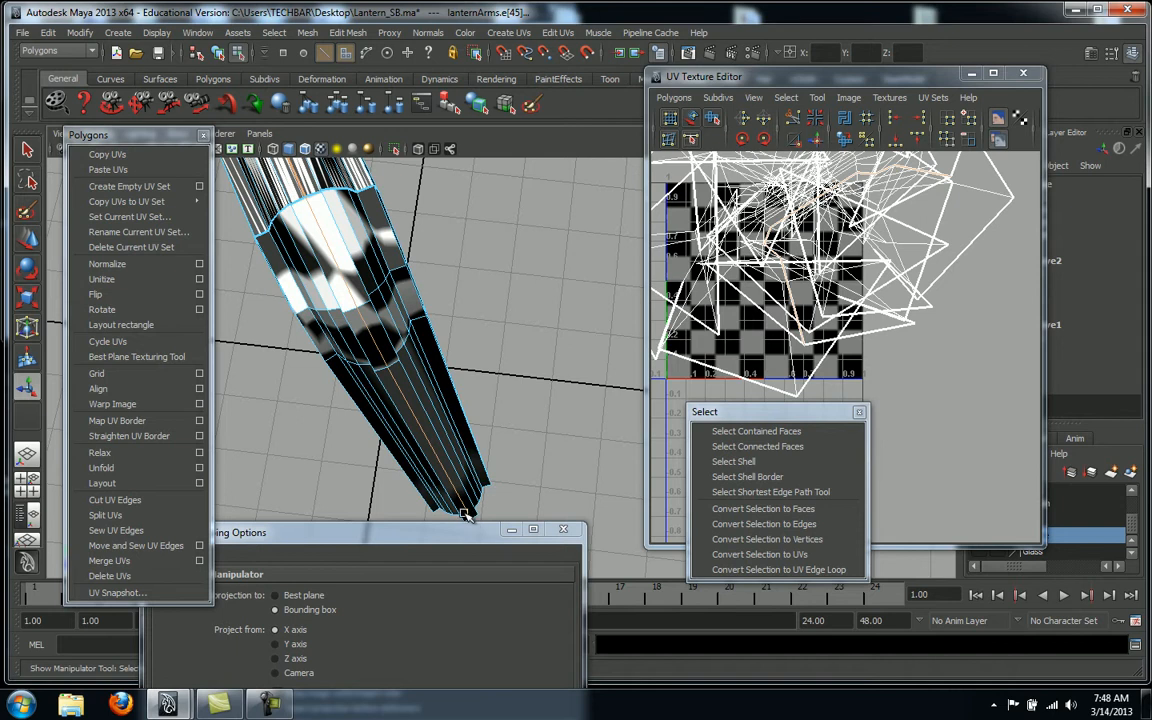
{"action": "left_click", "coordinate": [117, 502]}
{"action": "left_click_drag", "start_coordinate": [556, 333], "coordinate": [574, 321], "text": "alt"}
{"action": "left_click", "coordinate": [560, 320]}
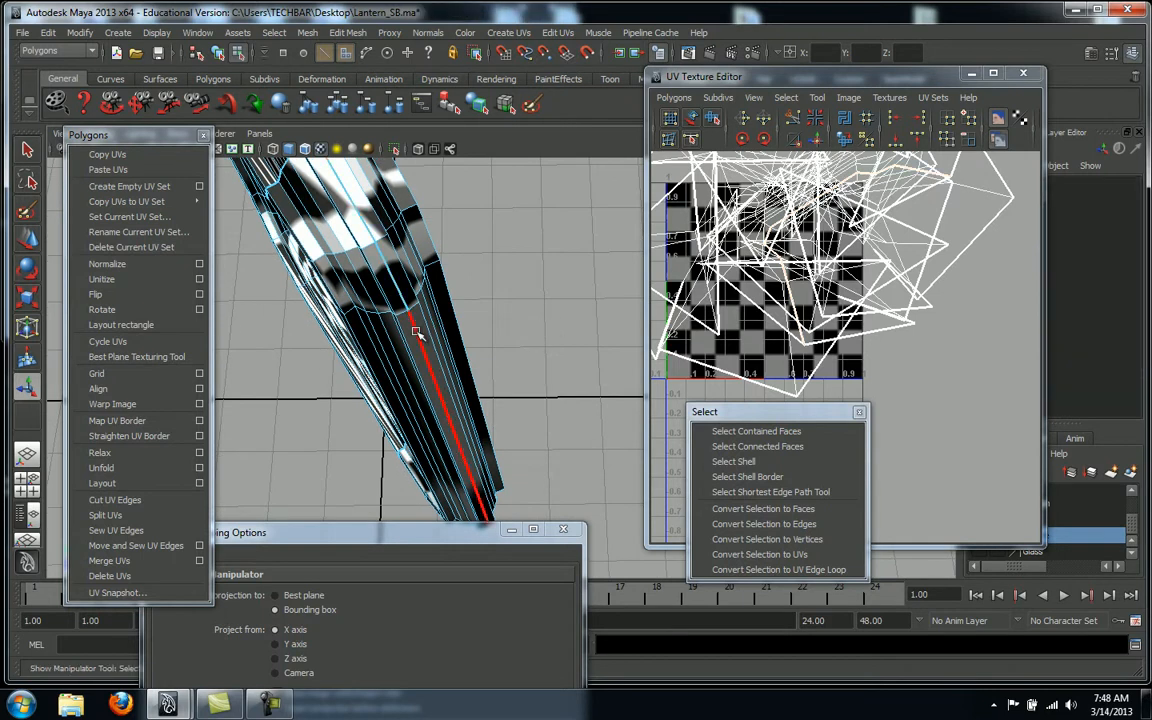
Select the arm's UV shell, then its tube faces, to inspect the cut from several sides
{"action": "right_click_drag", "start_coordinate": [385, 315], "coordinate": [427, 318]}
{"action": "left_click", "coordinate": [379, 318]}
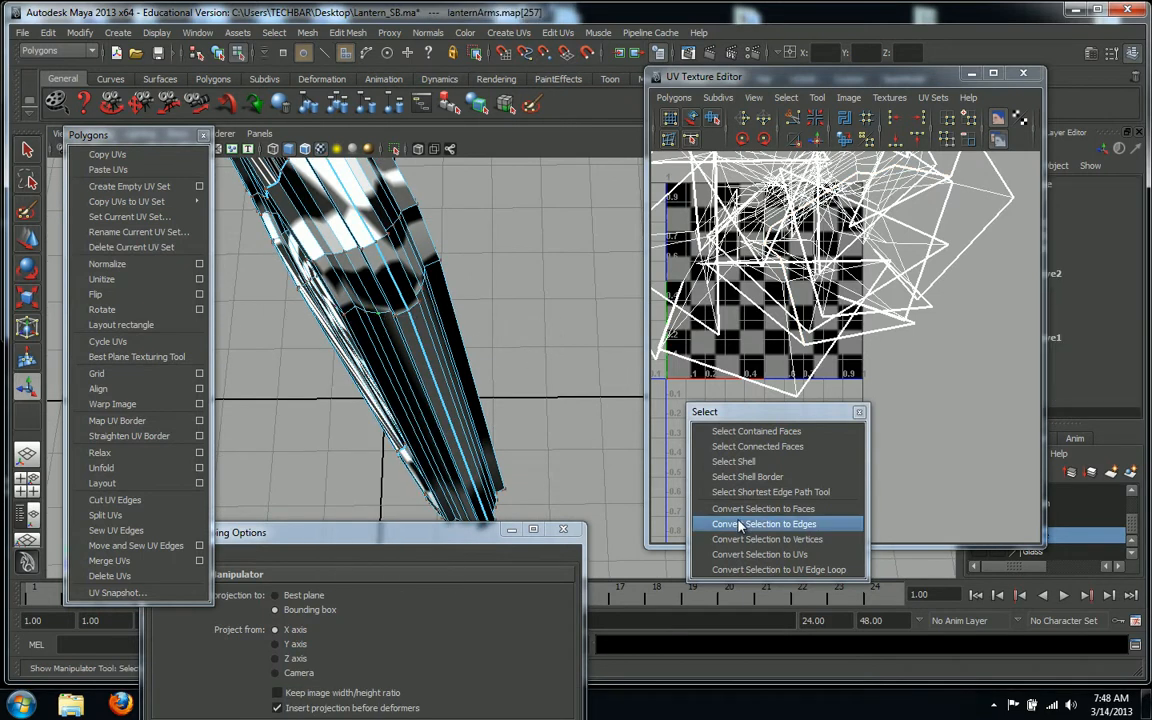
{"action": "left_click", "coordinate": [733, 461]}
{"action": "left_click_drag", "start_coordinate": [463, 313], "coordinate": [492, 341], "text": "alt"}
{"action": "right_click", "coordinate": [425, 328]}
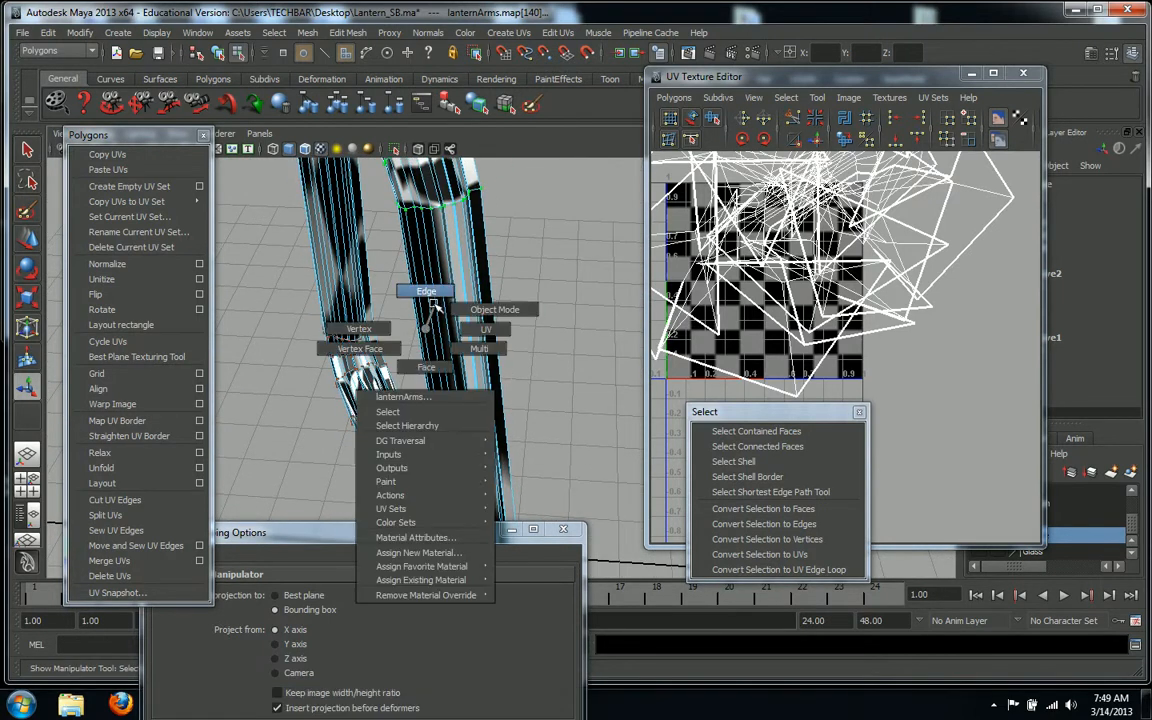
{"action": "left_click", "coordinate": [425, 368]}
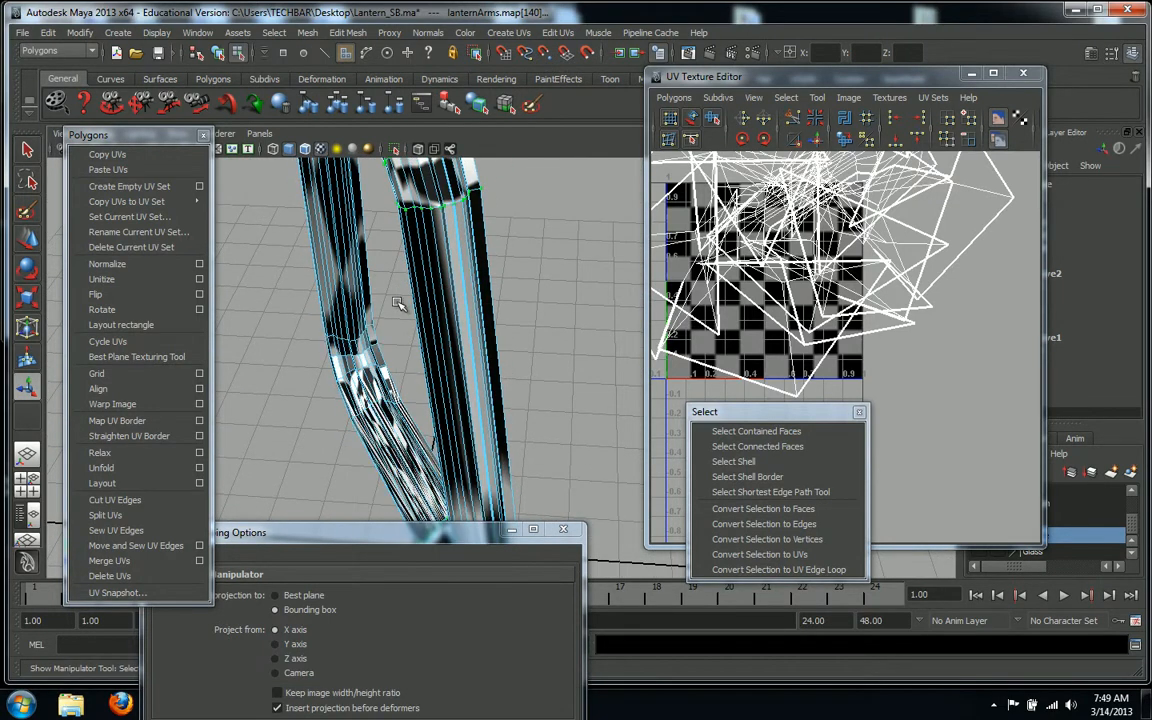
{"action": "mouse_move", "coordinate": [459, 320]}
{"action": "left_mouse_down"}
{"action": "mouse_move", "coordinate": [543, 324]}
{"action": "mouse_move", "coordinate": [503, 341]}
{"action": "mouse_move", "coordinate": [728, 310]}
{"action": "mouse_move", "coordinate": [576, 288]}
{"action": "mouse_move", "coordinate": [352, 309]}
{"action": "mouse_move", "coordinate": [467, 305]}
{"action": "left_mouse_up"}
{"action": "left_click_drag", "start_coordinate": [523, 295], "coordinate": [637, 316], "text": "alt"}
{"action": "left_click", "coordinate": [490, 384]}
Cut a second UV seam along another arm edge and pick a UV on the arm
{"action": "right_click_drag", "start_coordinate": [455, 323], "coordinate": [461, 288]}
{"action": "left_click", "coordinate": [452, 298]}
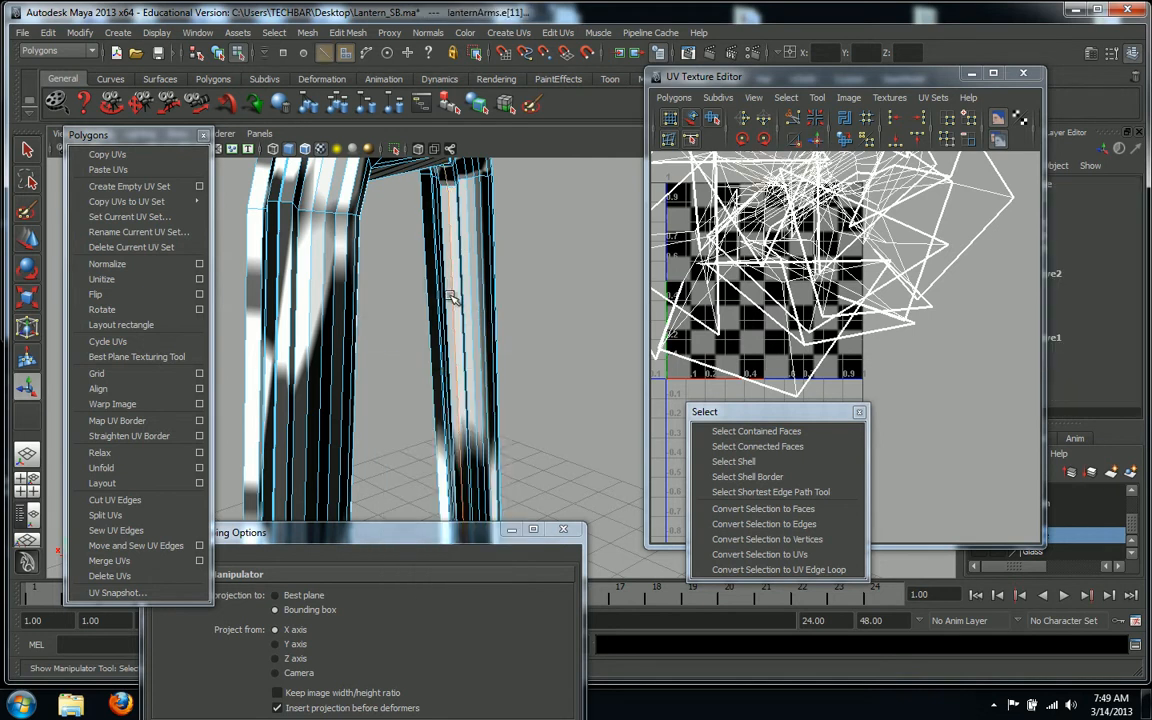
{"action": "key", "text": "f"}
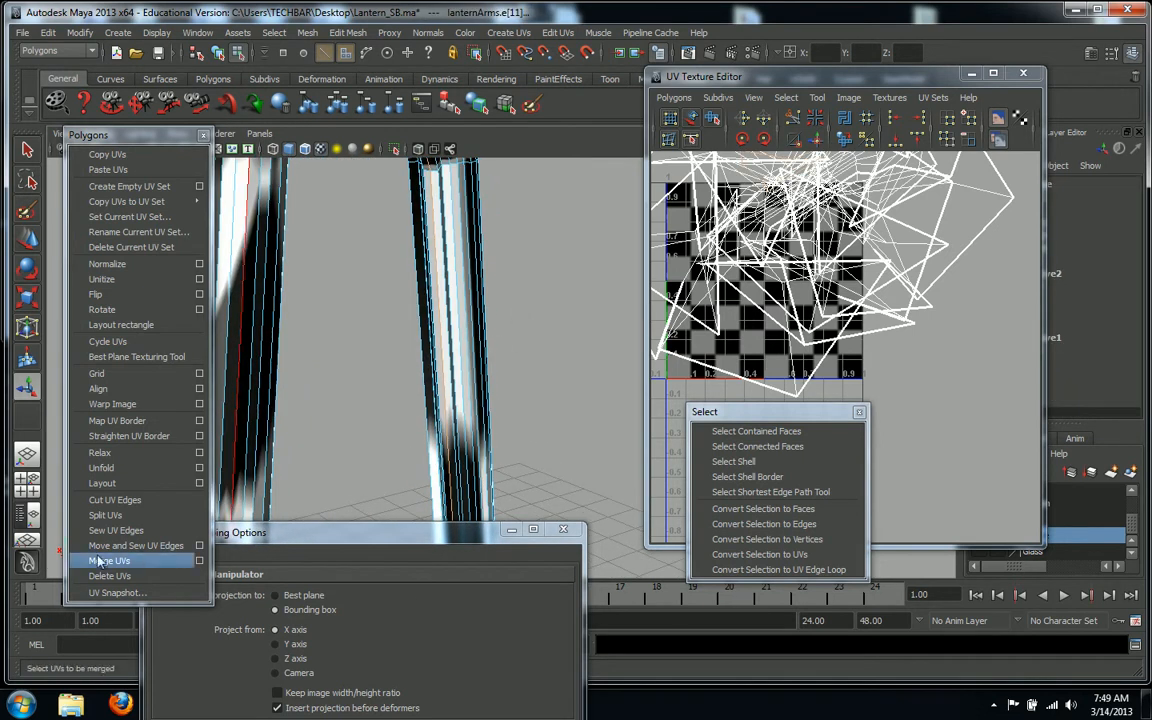
{"action": "left_click", "coordinate": [103, 499]}
{"action": "left_click_drag", "start_coordinate": [571, 373], "coordinate": [467, 370], "text": "alt"}
{"action": "left_click_drag", "start_coordinate": [537, 361], "coordinate": [465, 320], "text": "alt"}
{"action": "mouse_move", "coordinate": [435, 241]}
{"action": "right_mouse_down"}
{"action": "mouse_move", "coordinate": [482, 242]}
{"action": "mouse_move", "coordinate": [405, 240]}
{"action": "mouse_move", "coordinate": [453, 245]}
{"action": "right_mouse_up"}
{"action": "left_click", "coordinate": [452, 245]}
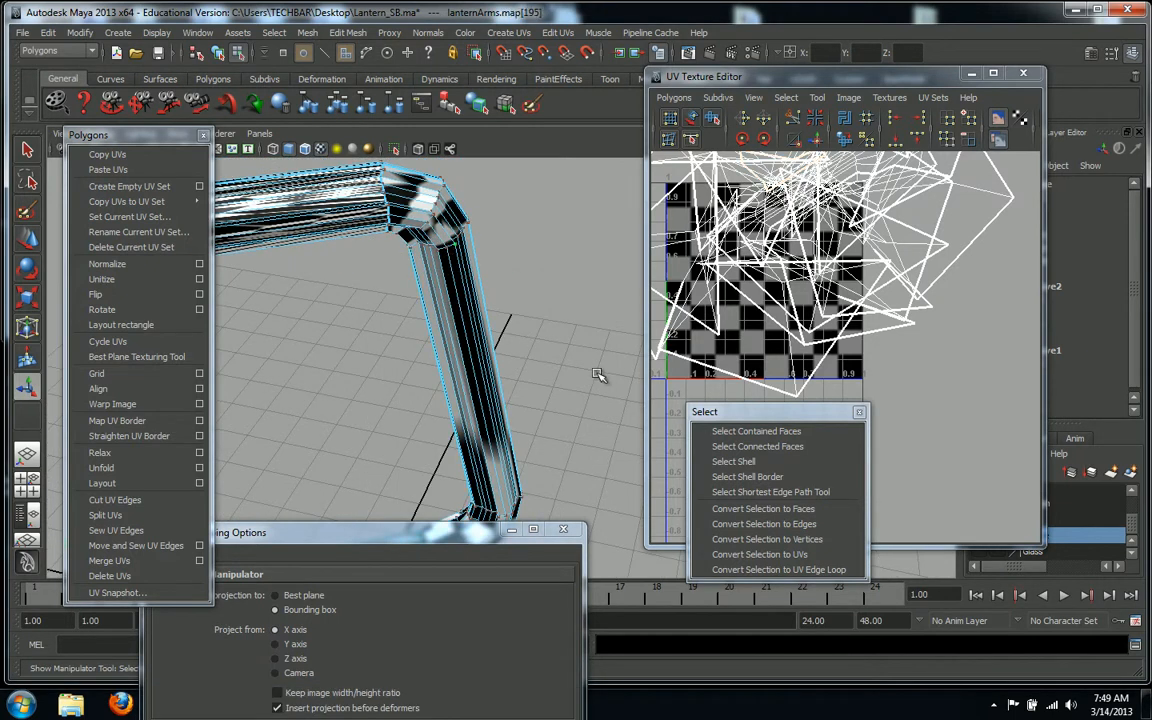
Select the arm's whole UV shell and move it left out of the 0–1 square
{"action": "left_click", "coordinate": [743, 462]}
{"action": "left_click_drag", "start_coordinate": [563, 296], "coordinate": [375, 317], "text": "alt"}
{"action": "left_click_drag", "start_coordinate": [561, 347], "coordinate": [527, 345], "text": "alt"}
{"action": "right_click_drag", "start_coordinate": [700, 373], "coordinate": [448, 379], "text": "alt"}
{"action": "middle_click_drag", "start_coordinate": [721, 369], "coordinate": [943, 391], "text": "alt"}
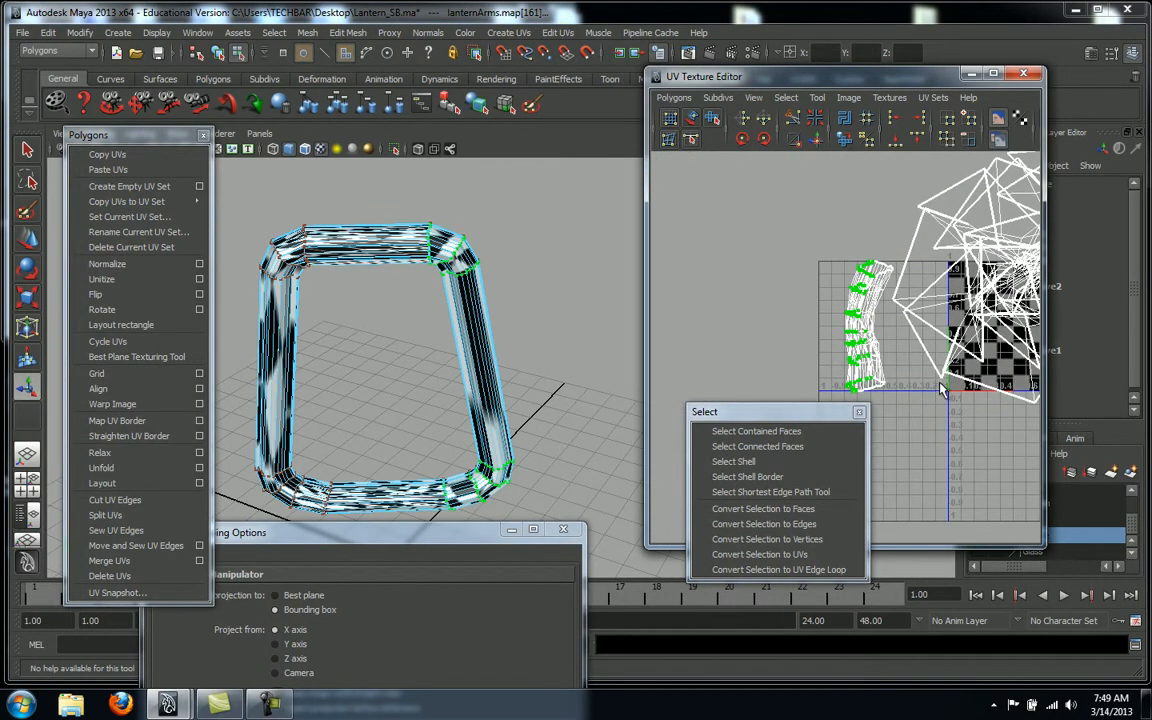
{"action": "key", "text": "w"}
{"action": "left_click_drag", "start_coordinate": [906, 333], "coordinate": [812, 340]}
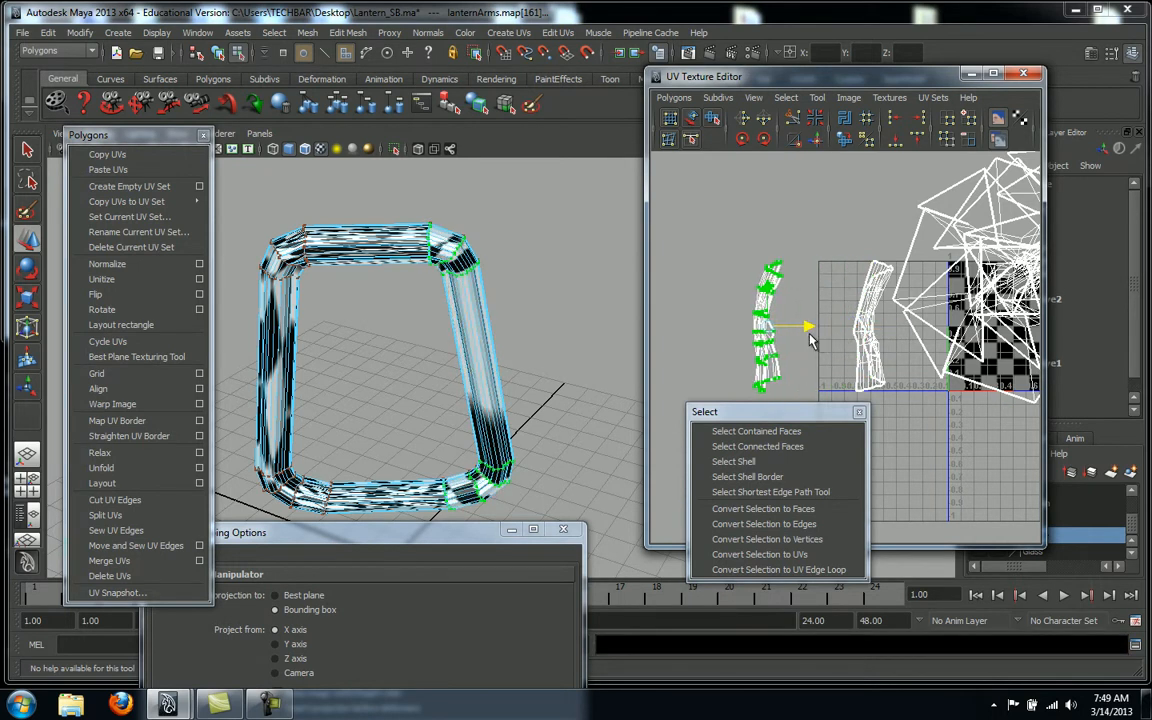
{"action": "left_click", "coordinate": [700, 243]}
Reselect the arm shell and switch to its faces
{"action": "left_click", "coordinate": [770, 370]}
{"action": "right_click_drag", "start_coordinate": [770, 377], "coordinate": [766, 418]}
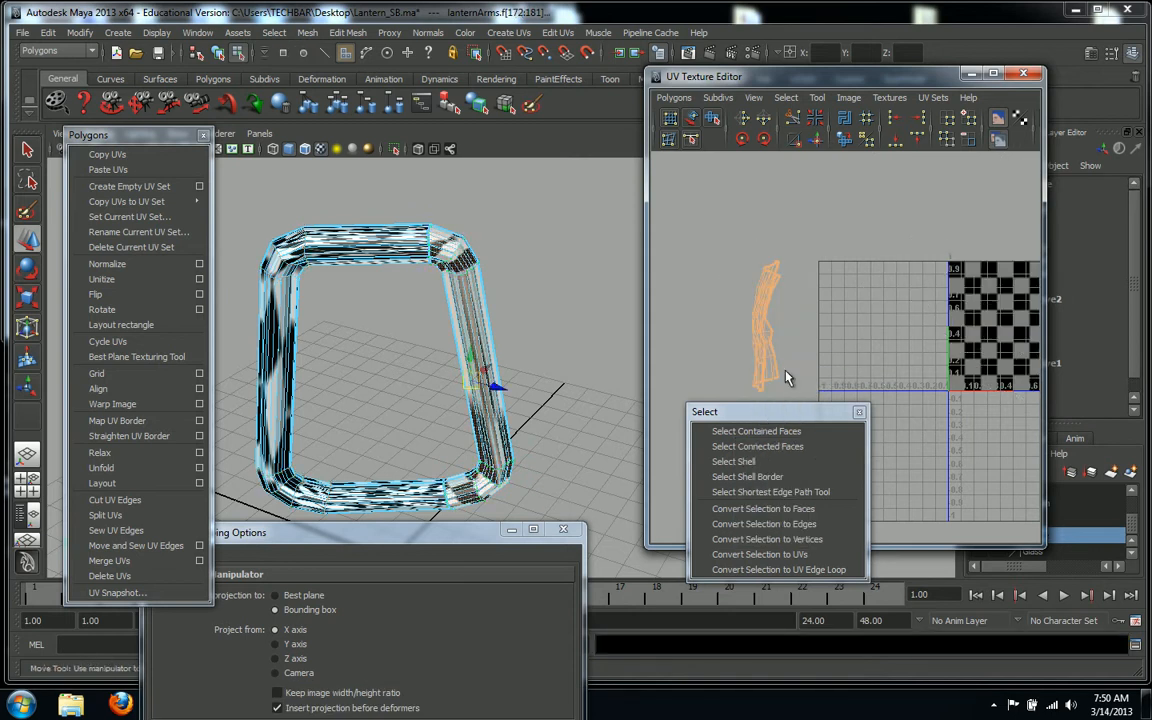
{"action": "left_click", "coordinate": [526, 38]}
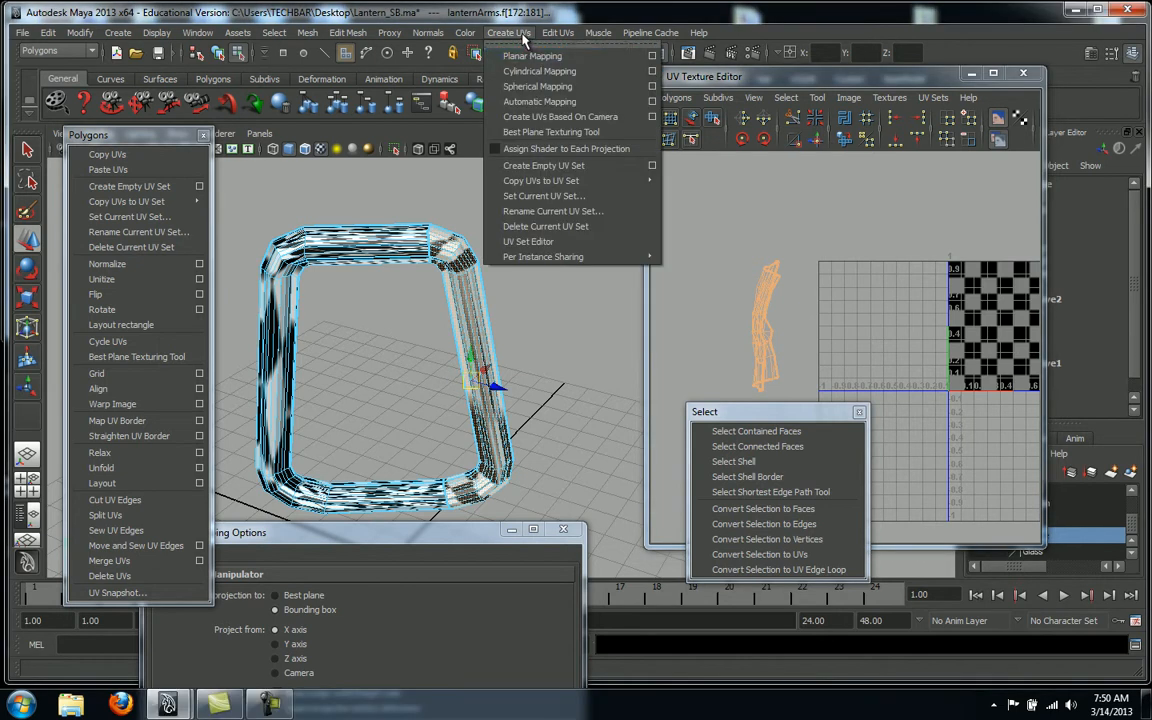
Try a planar projection on the arm faces, then undo it
{"action": "left_click", "coordinate": [538, 52]}
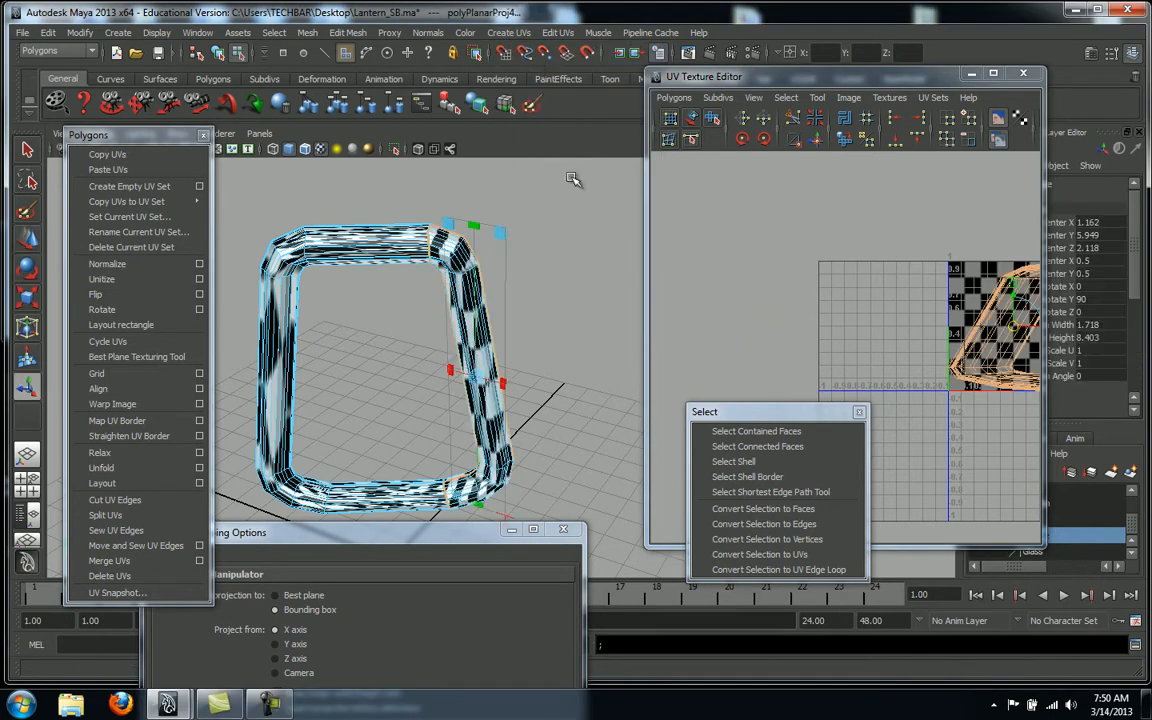
{"action": "mouse_move", "coordinate": [587, 278]}
{"action": "left_mouse_down", "text": "alt"}
{"action": "mouse_move", "coordinate": [543, 311]}
{"action": "mouse_move", "coordinate": [481, 301]}
{"action": "mouse_move", "coordinate": [456, 325]}
{"action": "mouse_move", "coordinate": [509, 321]}
{"action": "mouse_move", "coordinate": [574, 285]}
{"action": "left_mouse_up", "text": "alt"}
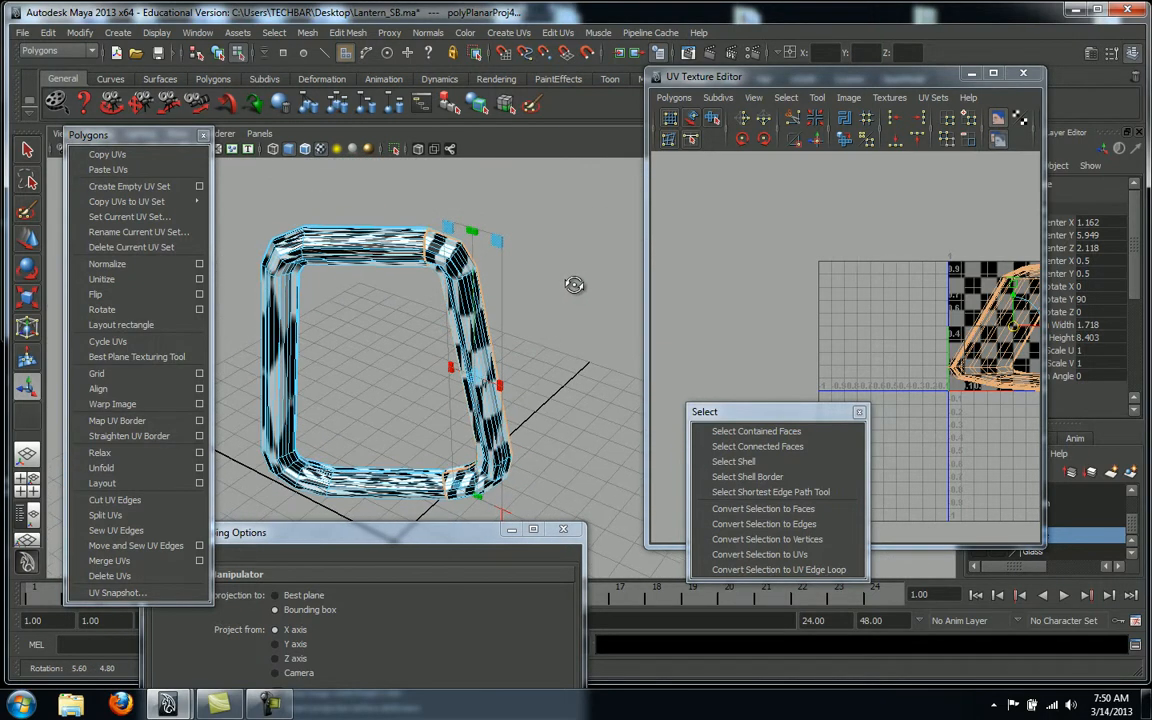
{"action": "key", "text": "ctrl+z"}
From a frontal view, create UVs based on camera for the arm faces and pick a new UV
{"action": "left_click_drag", "start_coordinate": [585, 284], "coordinate": [602, 248], "text": "alt"}
{"action": "middle_click_drag", "start_coordinate": [573, 270], "coordinate": [577, 254], "text": "alt"}
{"action": "left_click", "coordinate": [508, 33]}
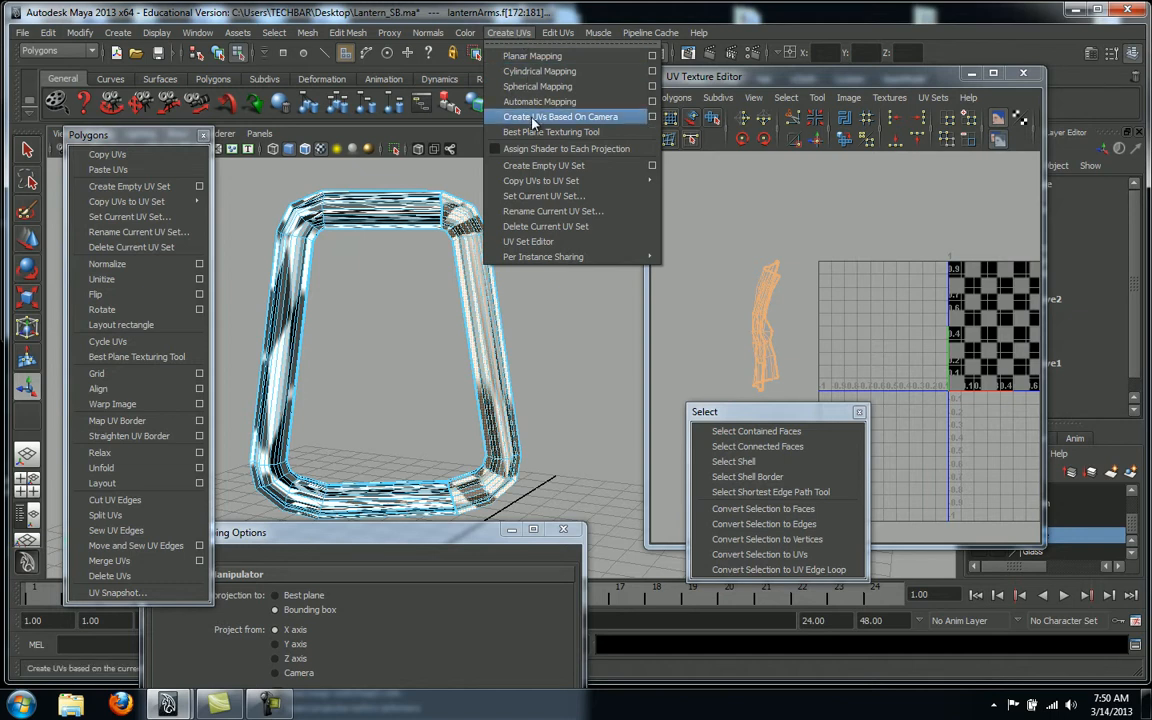
{"action": "left_click", "coordinate": [533, 118]}
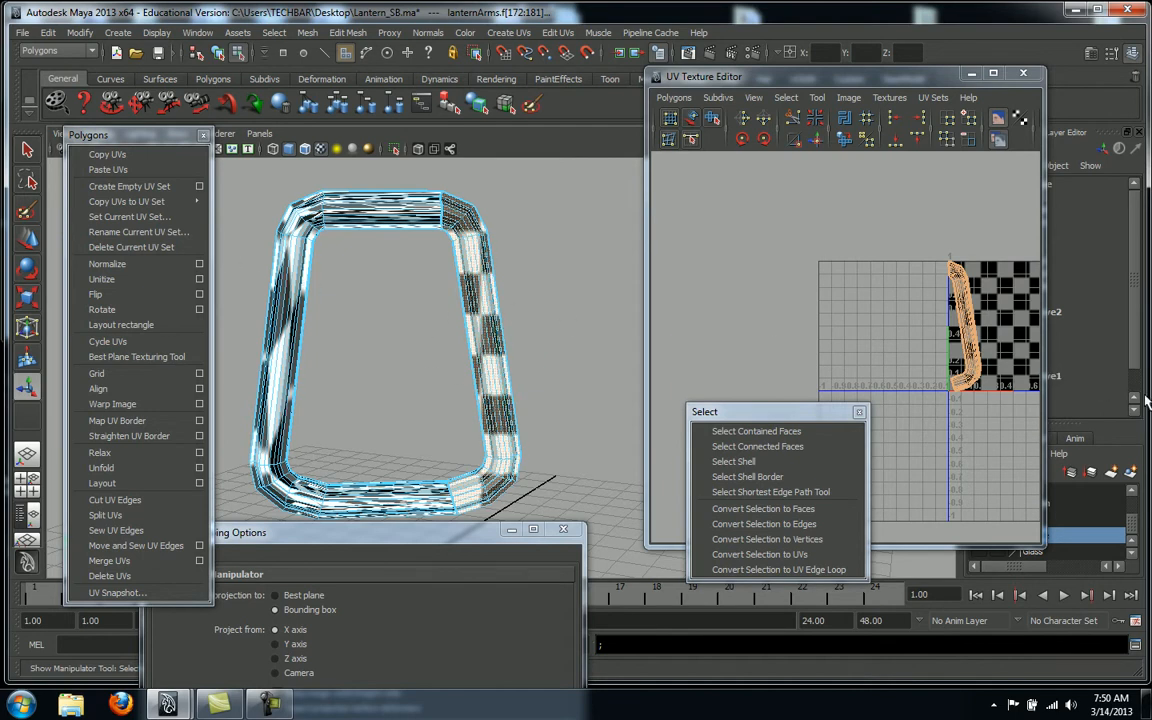
{"action": "right_click_drag", "start_coordinate": [976, 379], "coordinate": [1022, 381]}
{"action": "left_click", "coordinate": [968, 392]}
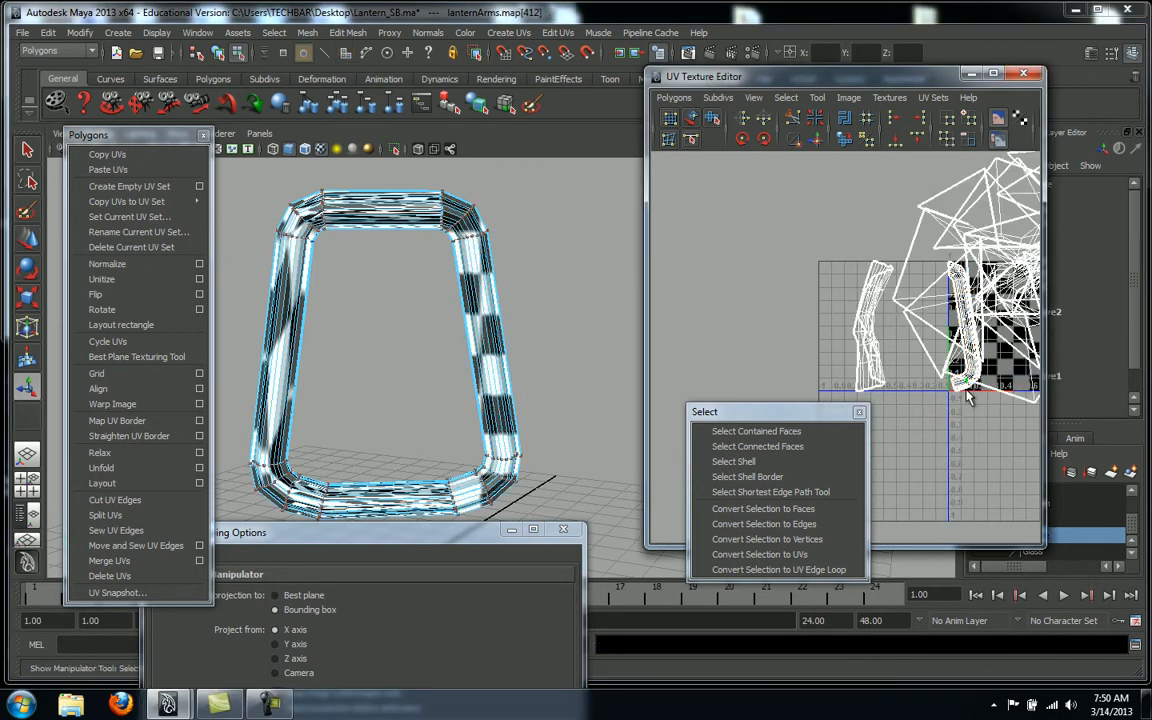
Select the new camera-projected shell and move it left past the earlier shell
{"action": "left_click", "coordinate": [733, 461]}
{"action": "key", "text": "q"}
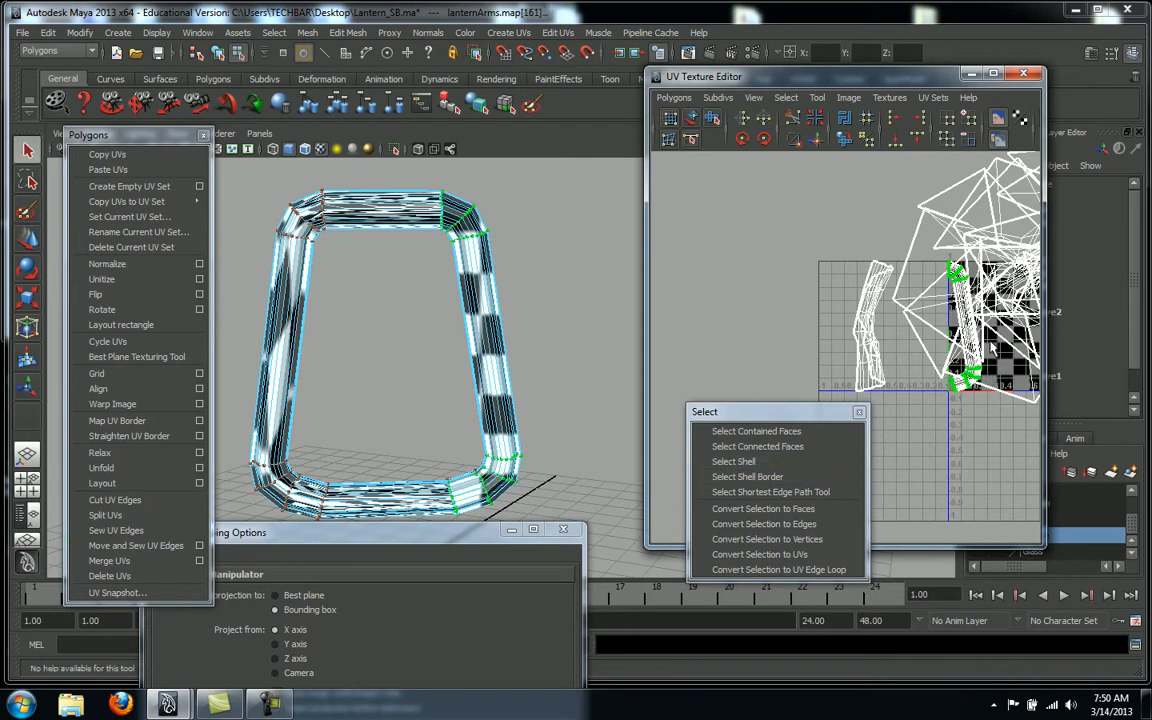
{"action": "key", "text": "w"}
{"action": "left_click_drag", "start_coordinate": [1005, 326], "coordinate": [831, 325]}
{"action": "scroll", "coordinate": [831, 325], "scroll_direction": "up", "scroll_amount": 5}
{"action": "middle_click_drag", "start_coordinate": [767, 342], "coordinate": [810, 301], "text": "alt"}
{"action": "right_click_drag", "start_coordinate": [810, 301], "coordinate": [652, 296], "text": "alt"}
{"action": "middle_click_drag", "start_coordinate": [903, 345], "coordinate": [869, 308], "text": "alt"}
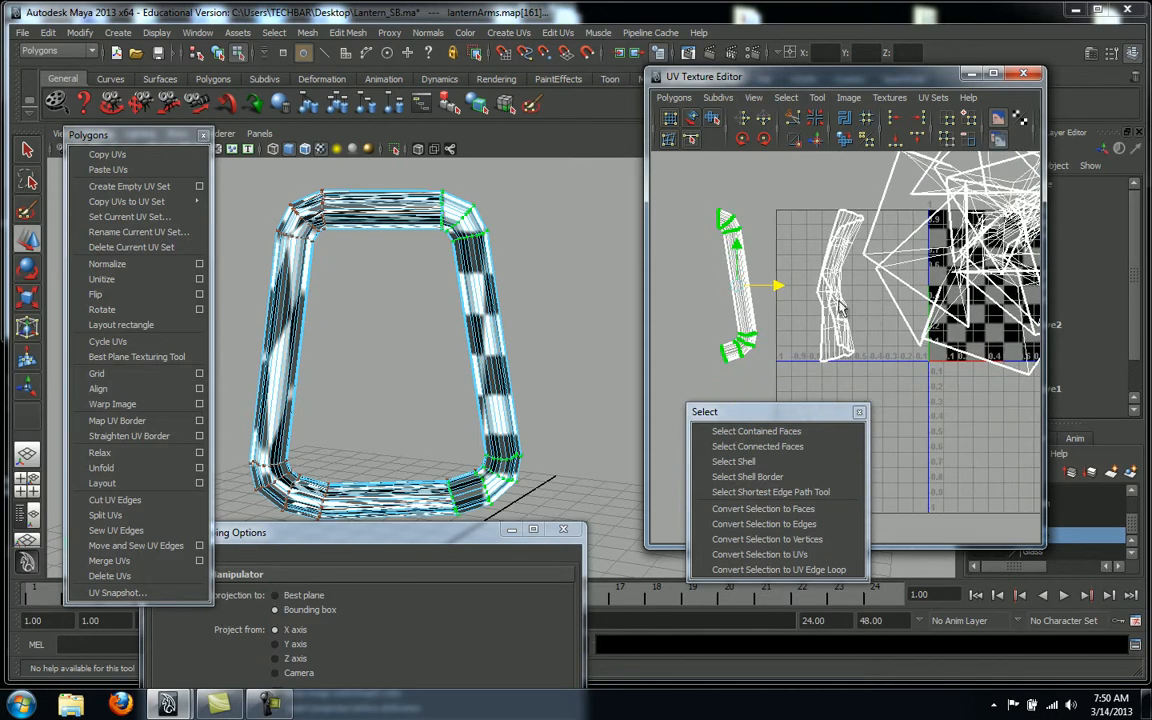
{"action": "left_click", "coordinate": [837, 316]}
Select the middle shell's UVs, then box-select the faces at its lower end
{"action": "left_click", "coordinate": [835, 313]}
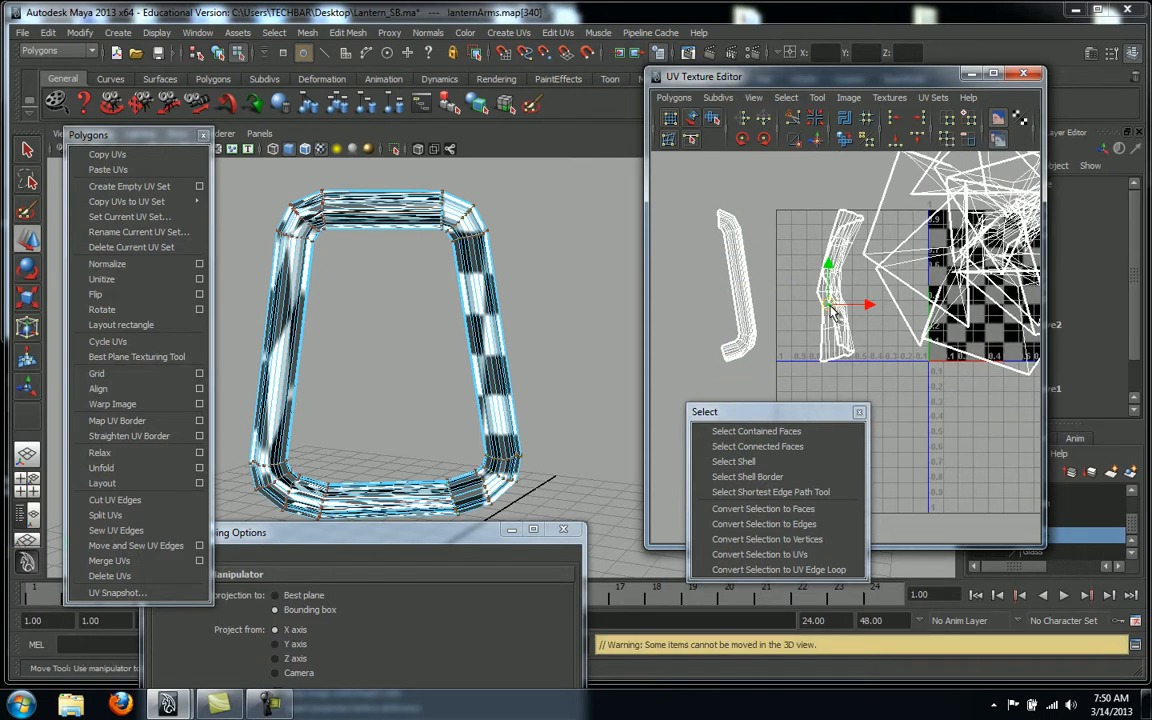
{"action": "left_click", "coordinate": [733, 461]}
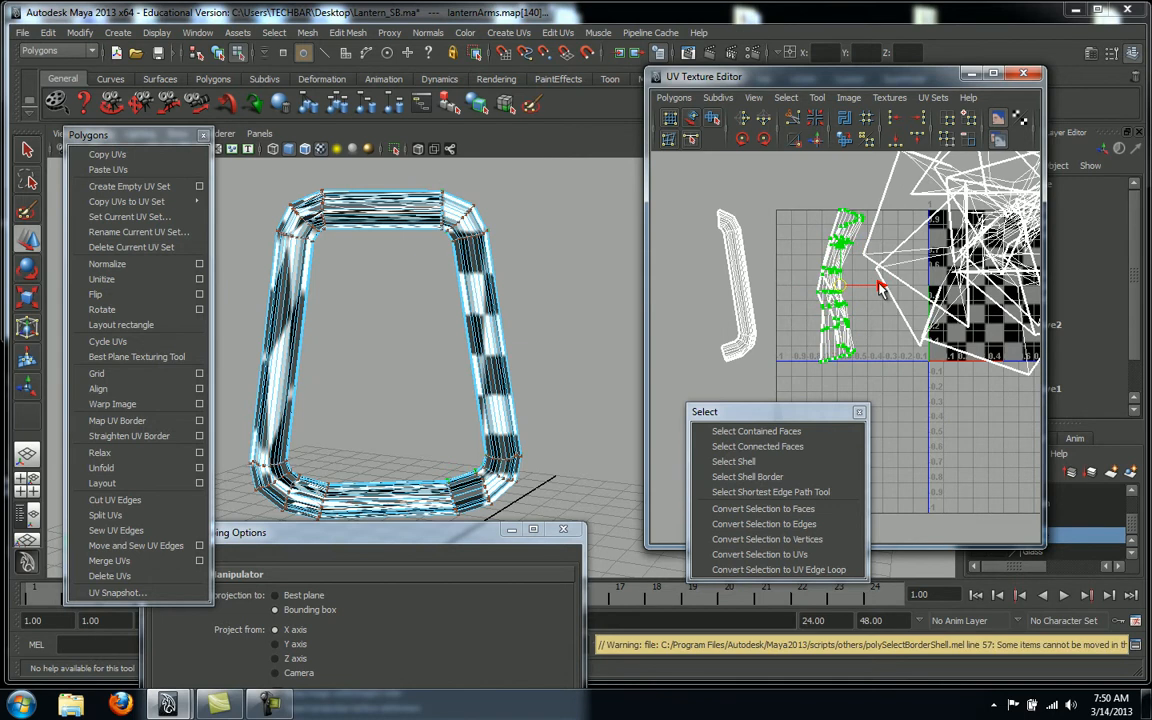
{"action": "left_click", "coordinate": [856, 294]}
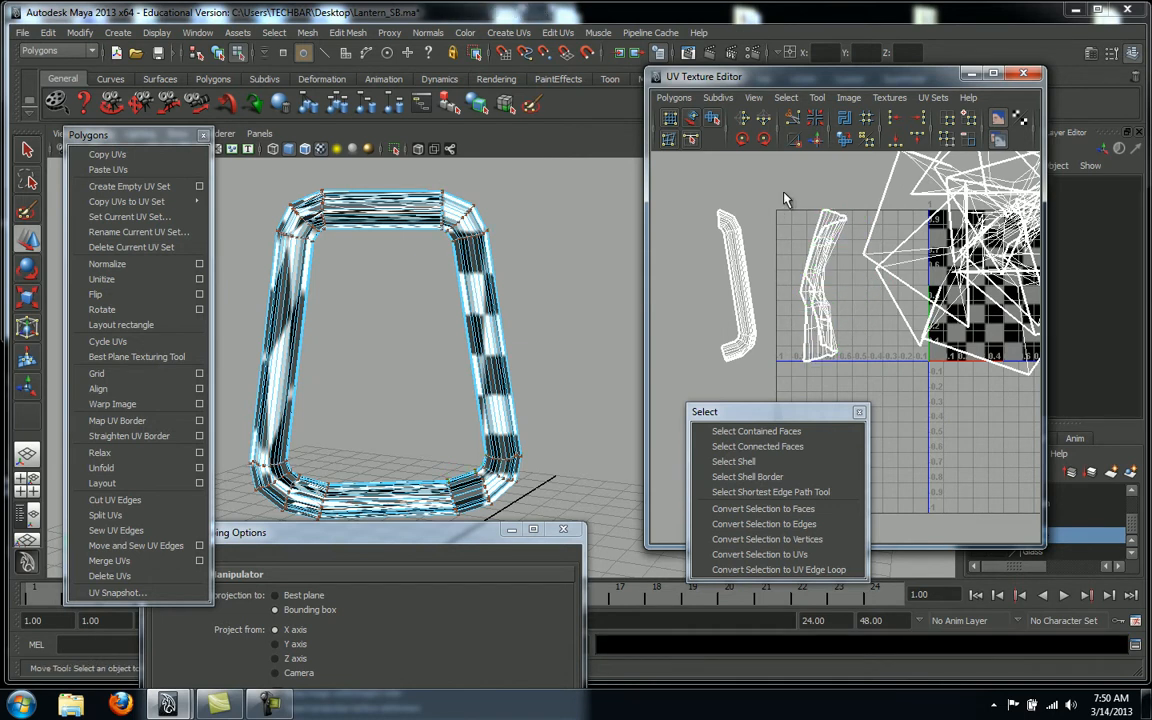
{"action": "left_click_drag", "start_coordinate": [848, 386], "coordinate": [855, 394]}
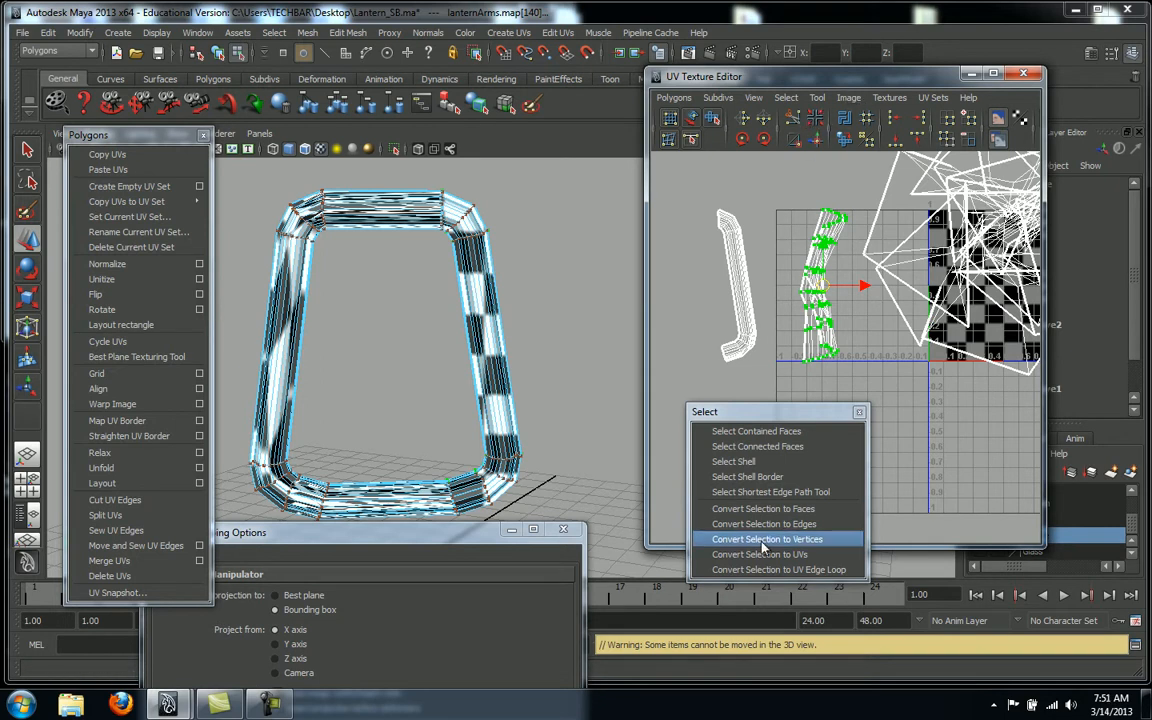
{"action": "right_click_drag", "start_coordinate": [820, 303], "coordinate": [825, 340]}
{"action": "left_click_drag", "start_coordinate": [761, 330], "coordinate": [852, 380]}
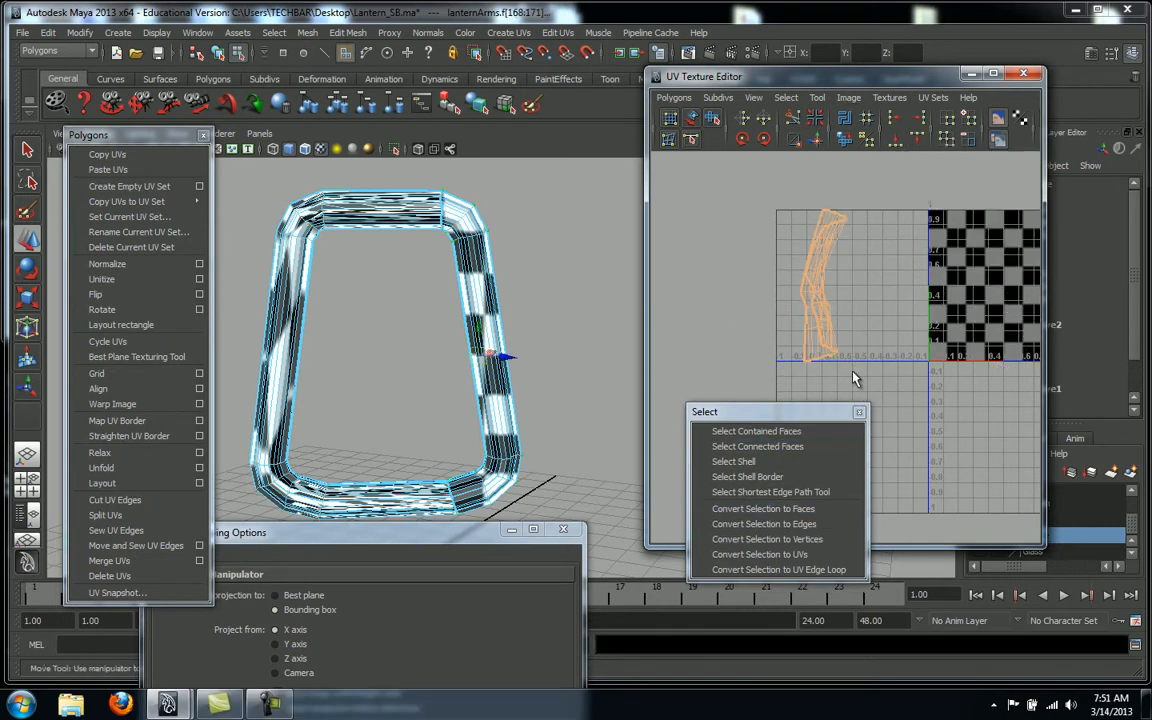
Project the chosen faces from the camera and move the resulting arm shell left
{"action": "left_click", "coordinate": [509, 32]}
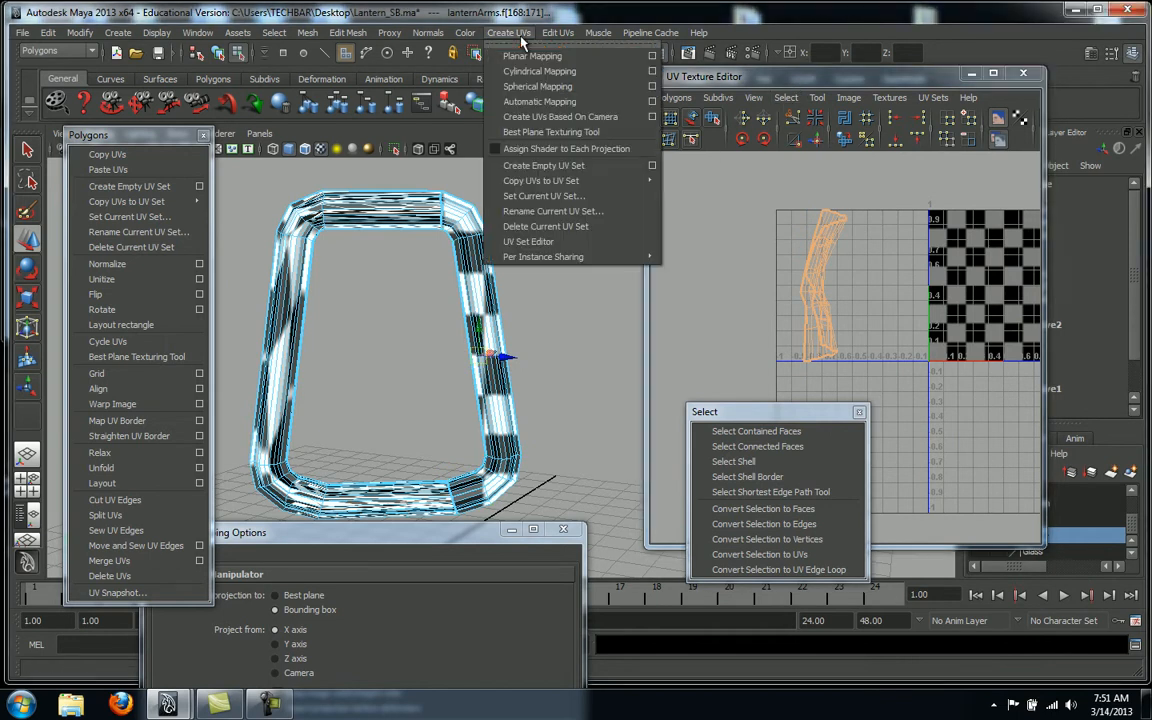
{"action": "left_click", "coordinate": [545, 117]}
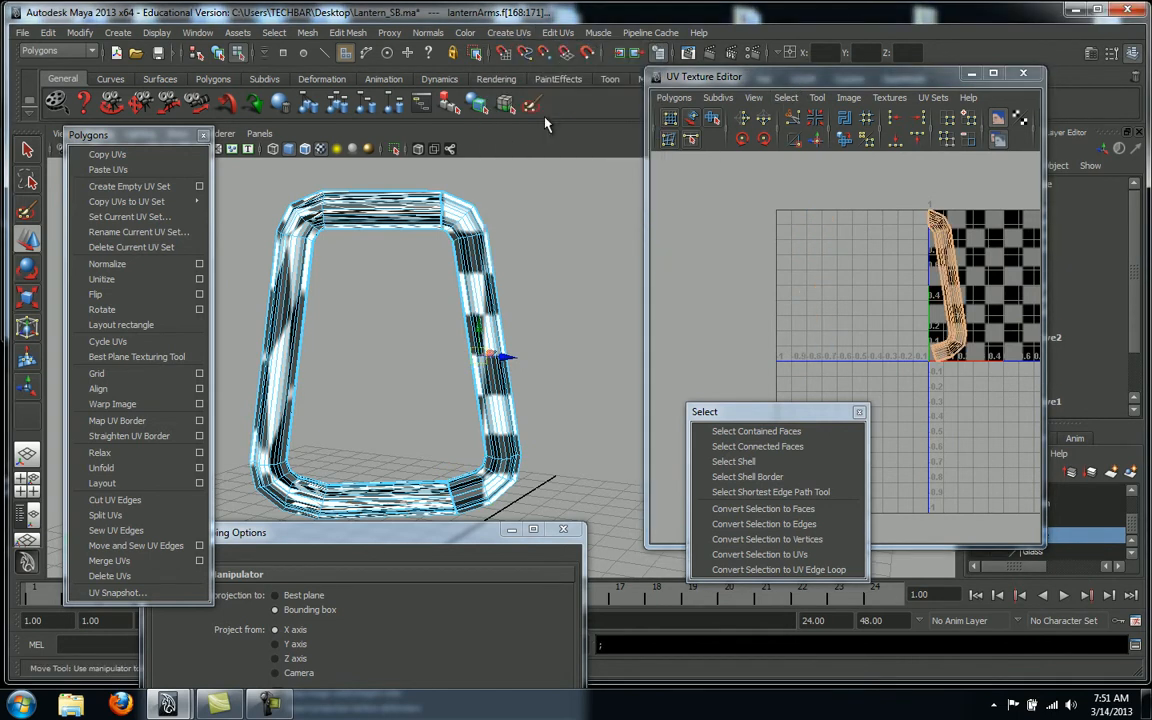
{"action": "right_click", "coordinate": [946, 358]}
{"action": "left_click", "coordinate": [1003, 364]}
{"action": "left_click", "coordinate": [950, 355]}
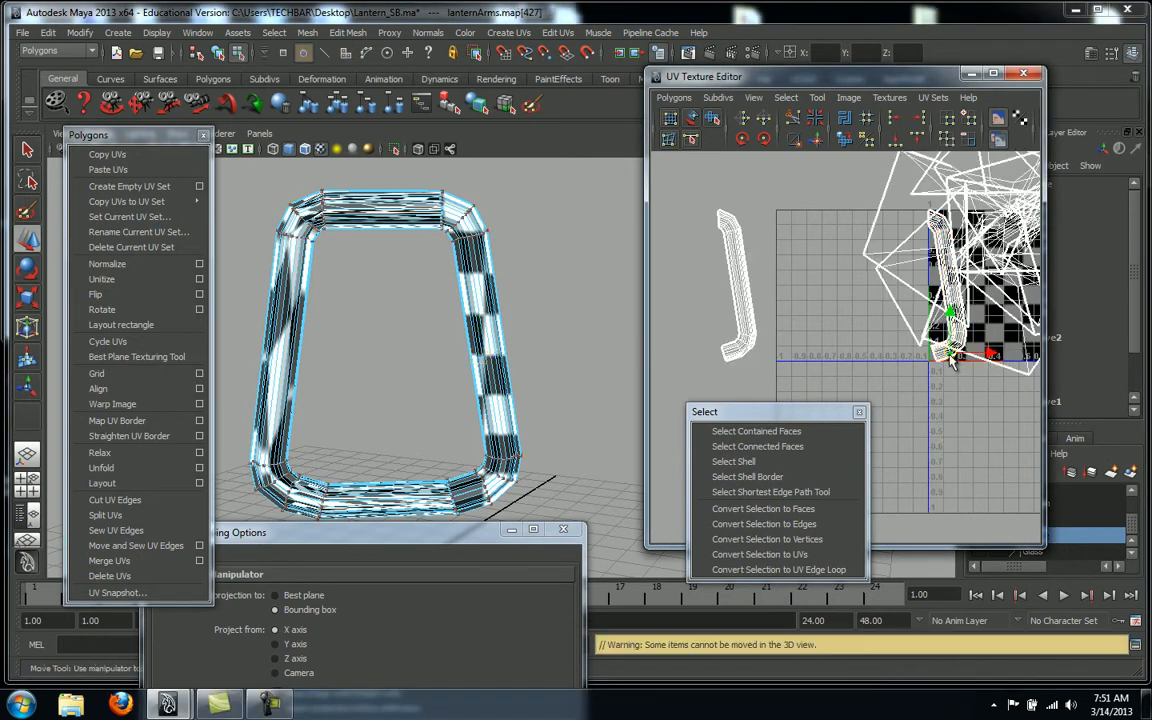
{"action": "left_click", "coordinate": [762, 463]}
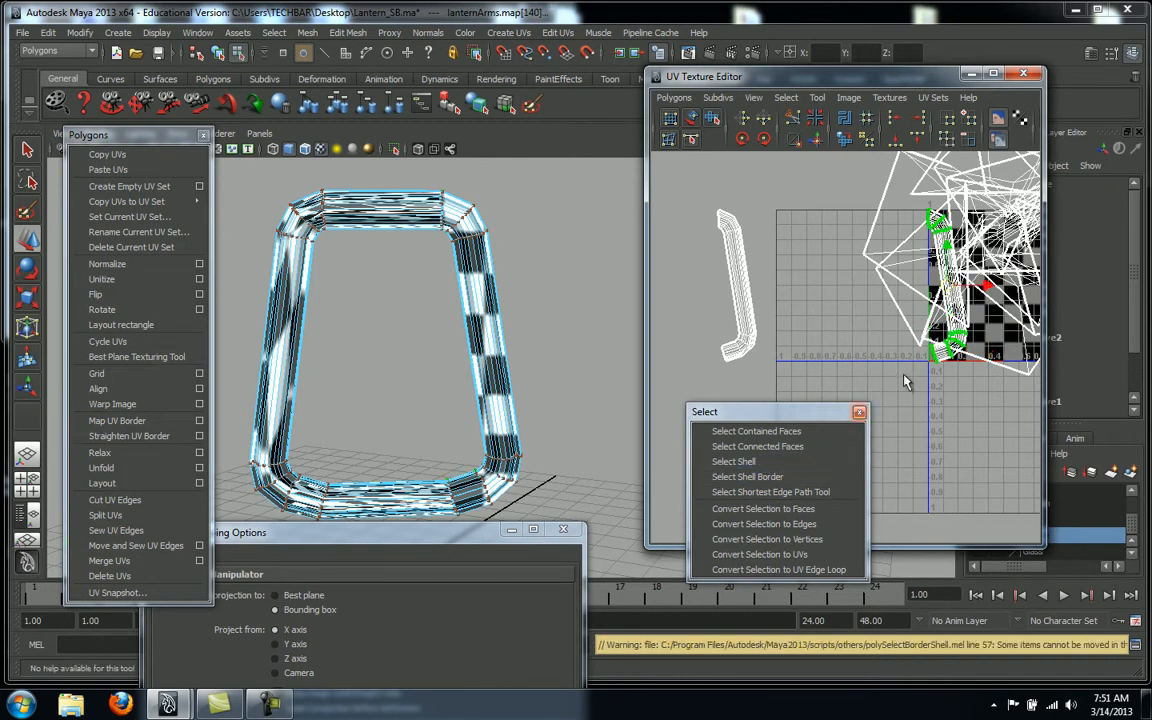
{"action": "left_click_drag", "start_coordinate": [991, 285], "coordinate": [834, 306]}
Deselect the shell and orbit to view the lantern from lower down
{"action": "left_click", "coordinate": [838, 379]}
{"action": "middle_click_drag", "start_coordinate": [891, 337], "coordinate": [929, 337], "text": "alt"}
{"action": "scroll", "coordinate": [842, 350], "scroll_direction": "up", "scroll_amount": 5}
{"action": "left_click_drag", "start_coordinate": [570, 330], "coordinate": [500, 293], "text": "alt"}
{"action": "right_click", "coordinate": [469, 279]}
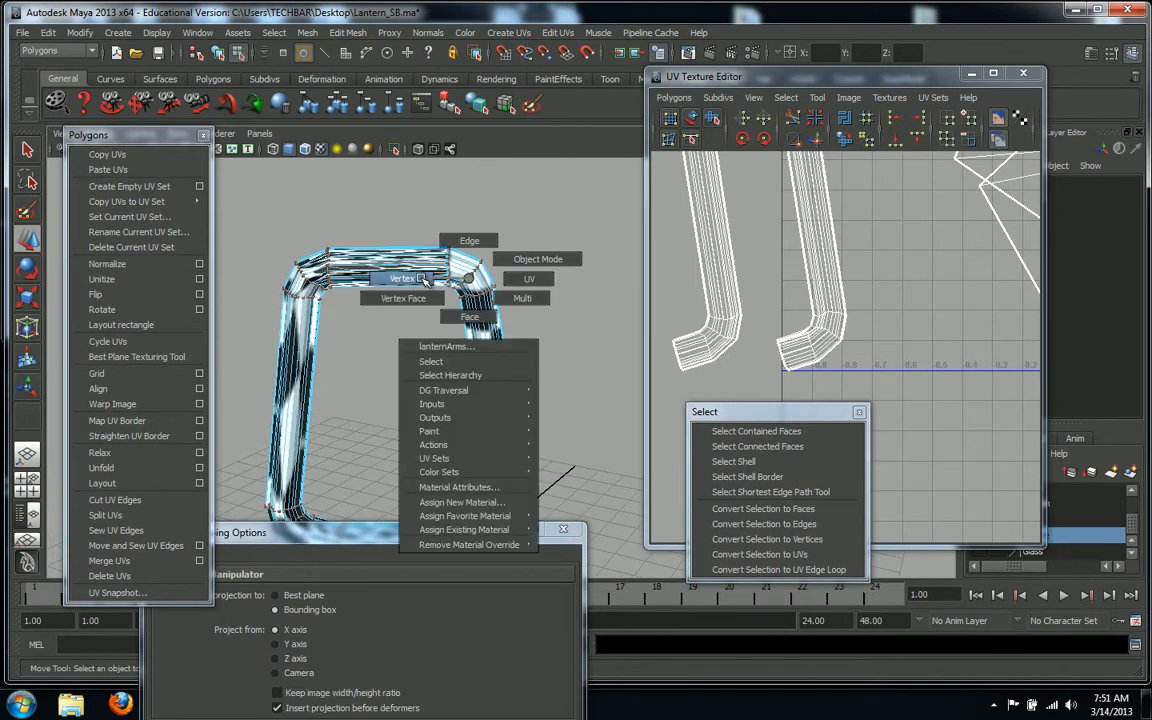
Select the other arm's whole UV shell and frame it in the UV view
{"action": "right_click_drag", "start_coordinate": [421, 281], "coordinate": [531, 283]}
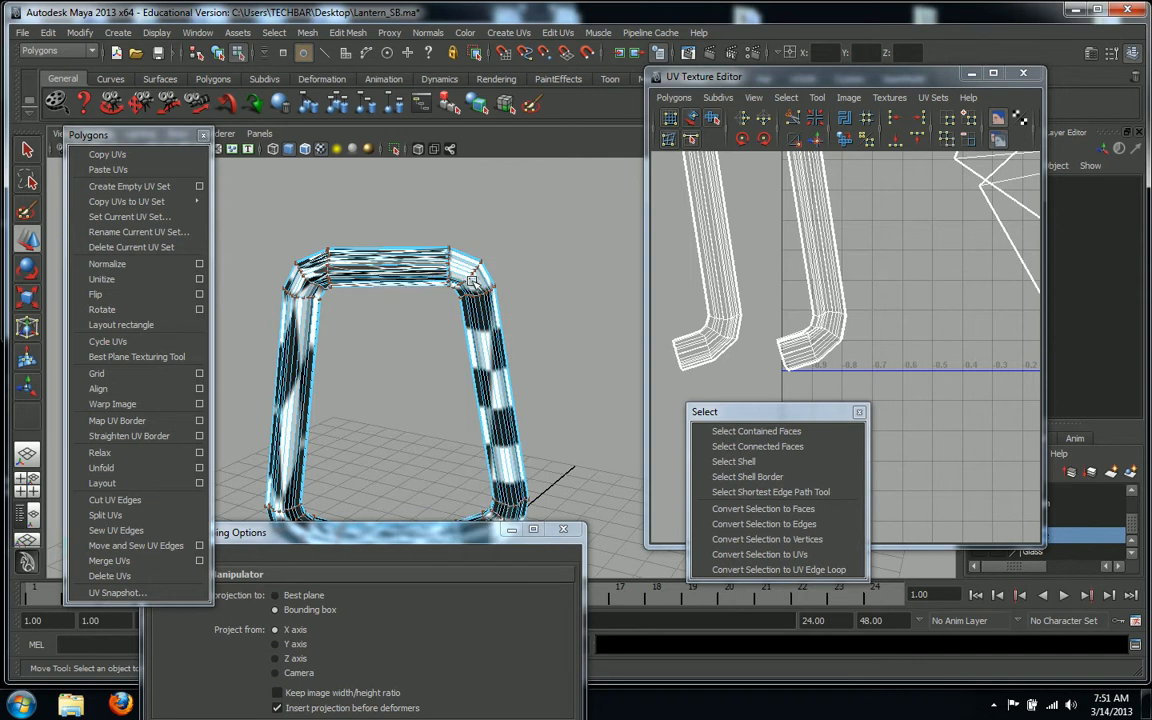
{"action": "left_click", "coordinate": [465, 294]}
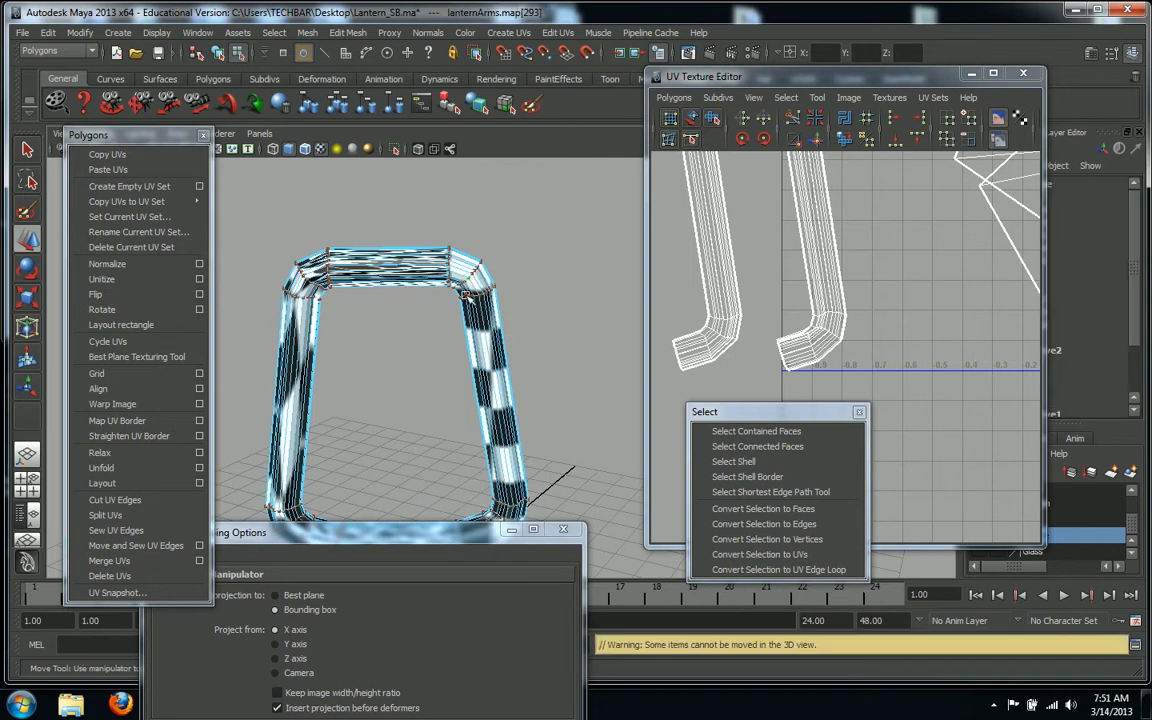
{"action": "left_click", "coordinate": [733, 461]}
{"action": "middle_click_drag", "start_coordinate": [994, 383], "coordinate": [974, 389], "text": "alt"}
{"action": "right_click_drag", "start_coordinate": [974, 389], "coordinate": [872, 396], "text": "alt"}
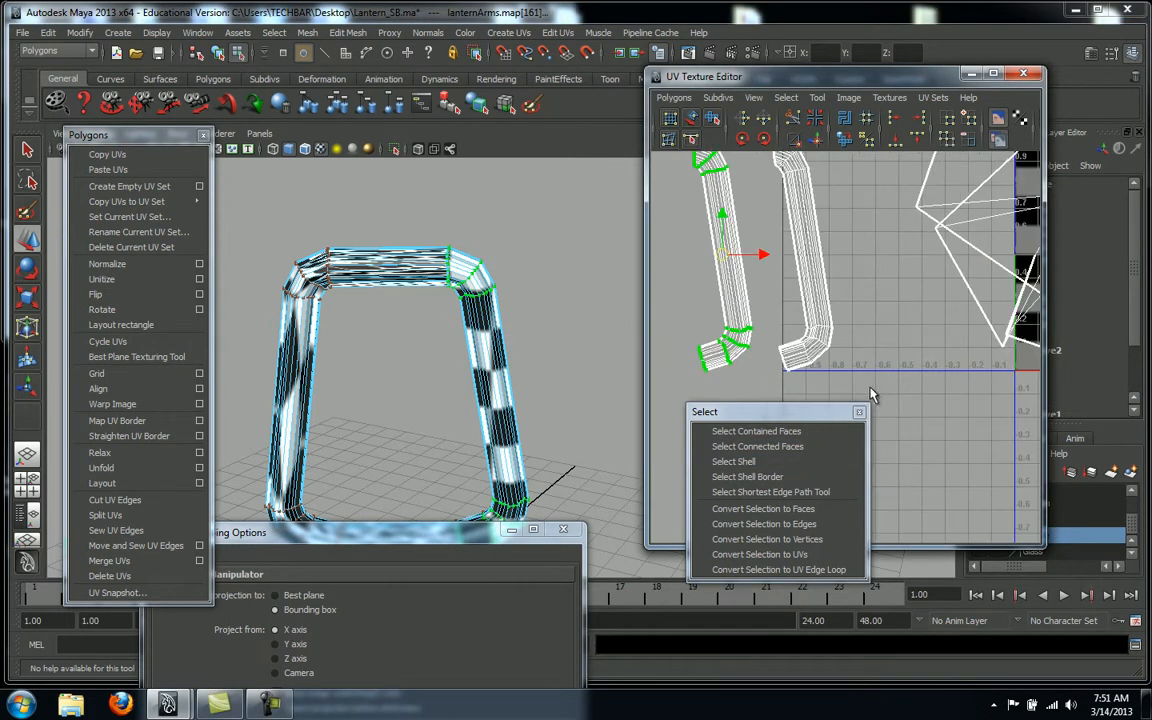
{"action": "left_click", "coordinate": [397, 302]}
Select a top-bar face and grow it to the whole connected handle piece
{"action": "left_click_drag", "start_coordinate": [383, 307], "coordinate": [520, 370], "text": "alt"}
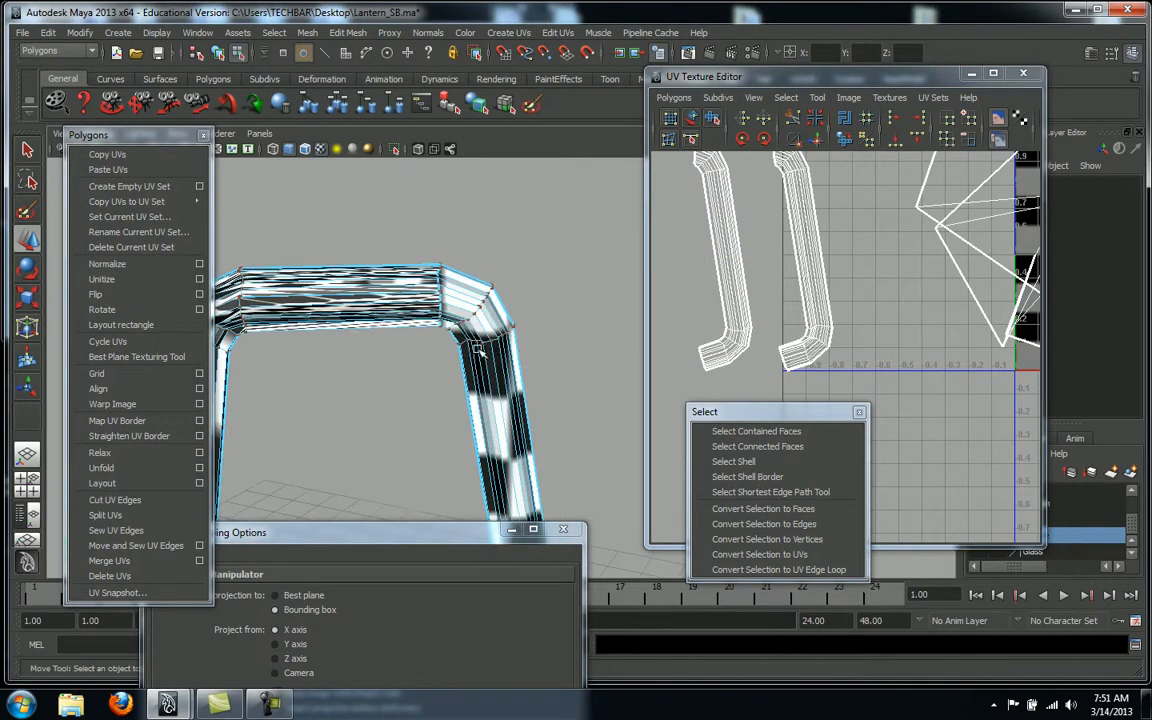
{"action": "right_click", "coordinate": [360, 303]}
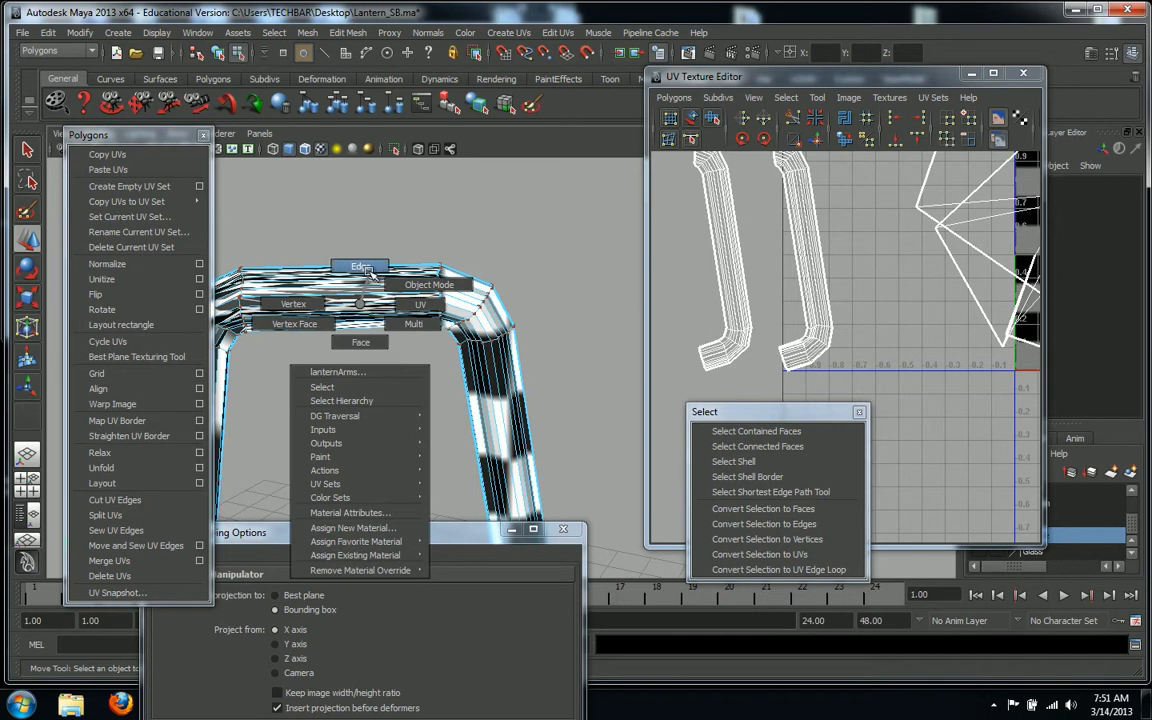
{"action": "left_click", "coordinate": [360, 342]}
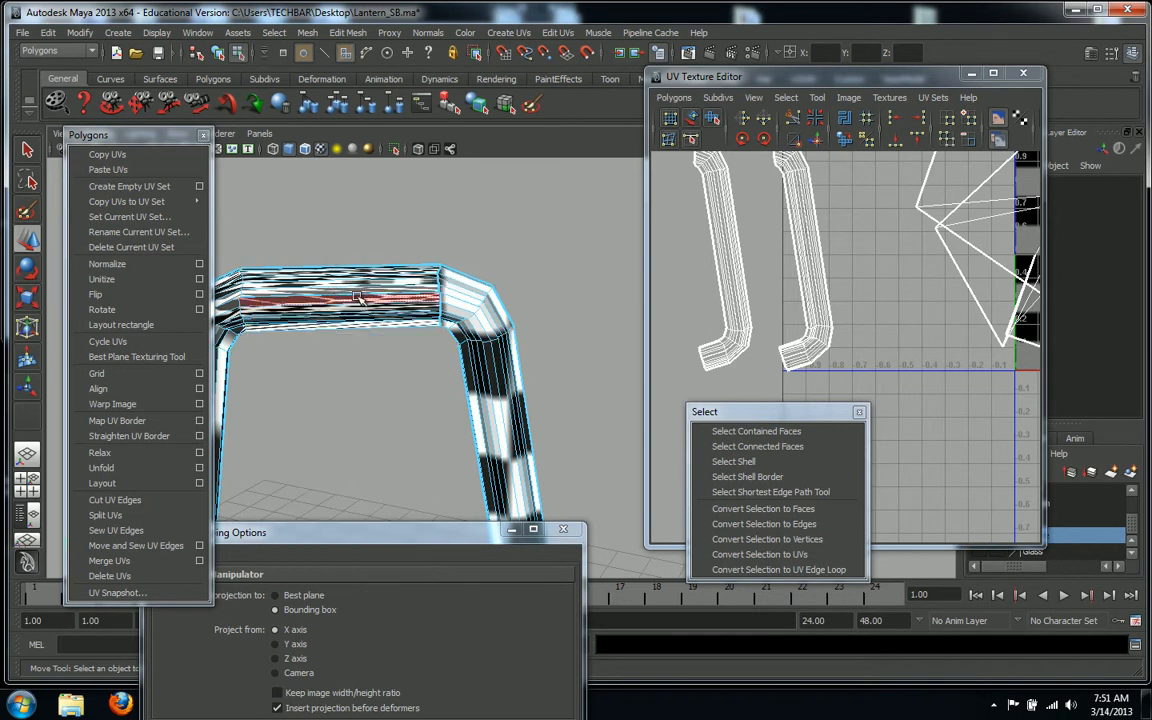
{"action": "left_click", "coordinate": [340, 294]}
{"action": "left_click", "coordinate": [733, 461]}
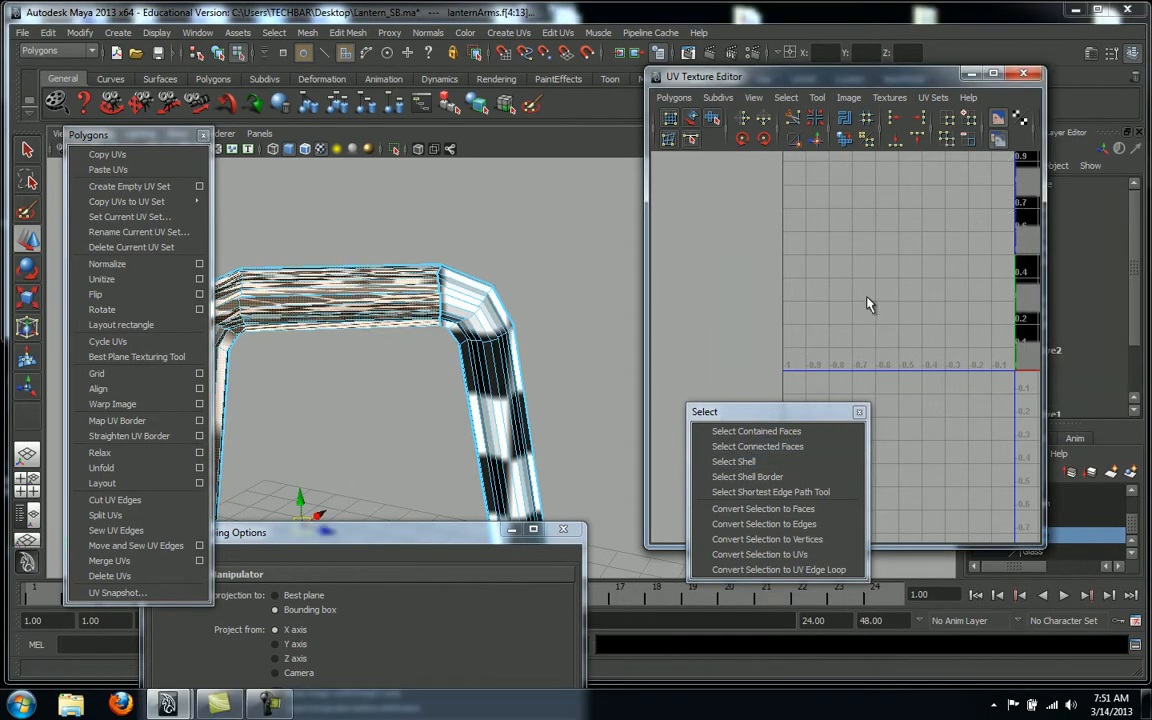
{"action": "middle_click_drag", "start_coordinate": [543, 294], "coordinate": [582, 272], "text": "alt"}
{"action": "right_click_drag", "start_coordinate": [581, 271], "coordinate": [653, 350], "text": "alt"}
{"action": "left_click_drag", "start_coordinate": [653, 350], "coordinate": [448, 378], "text": "alt"}
Pick an edge at the bend between the top bar and the handle's side
{"action": "left_click", "coordinate": [373, 288]}
{"action": "right_click", "coordinate": [377, 289]}
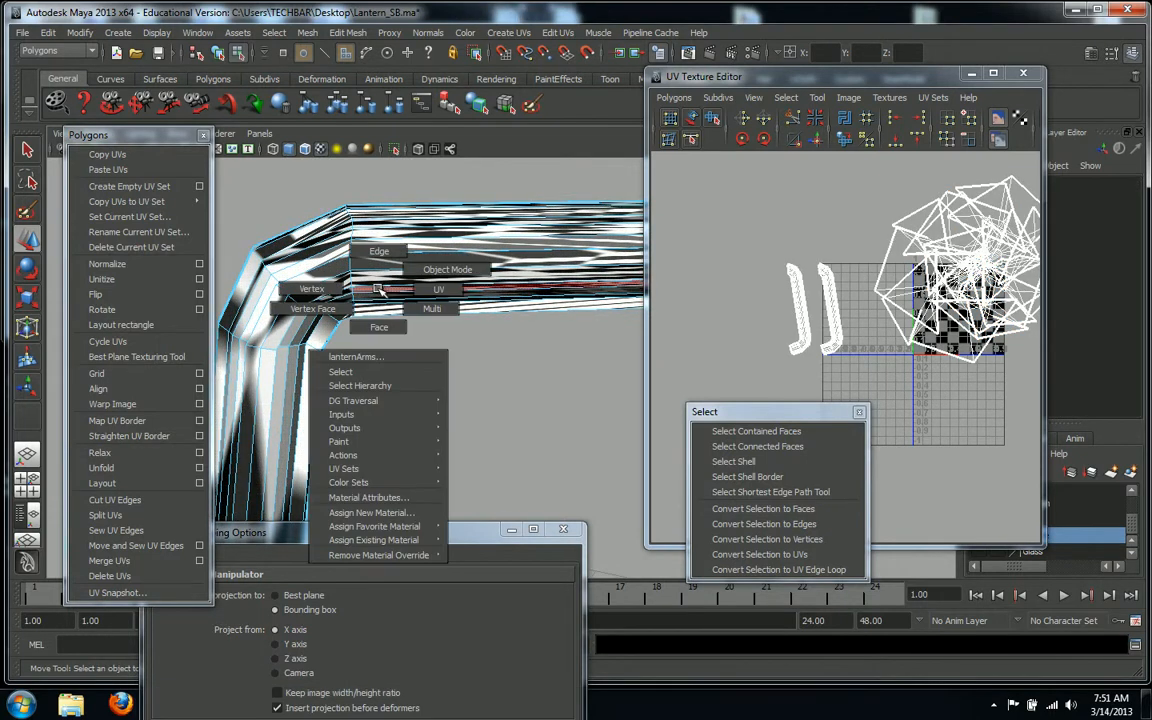
{"action": "right_click_drag", "start_coordinate": [379, 289], "coordinate": [348, 240]}
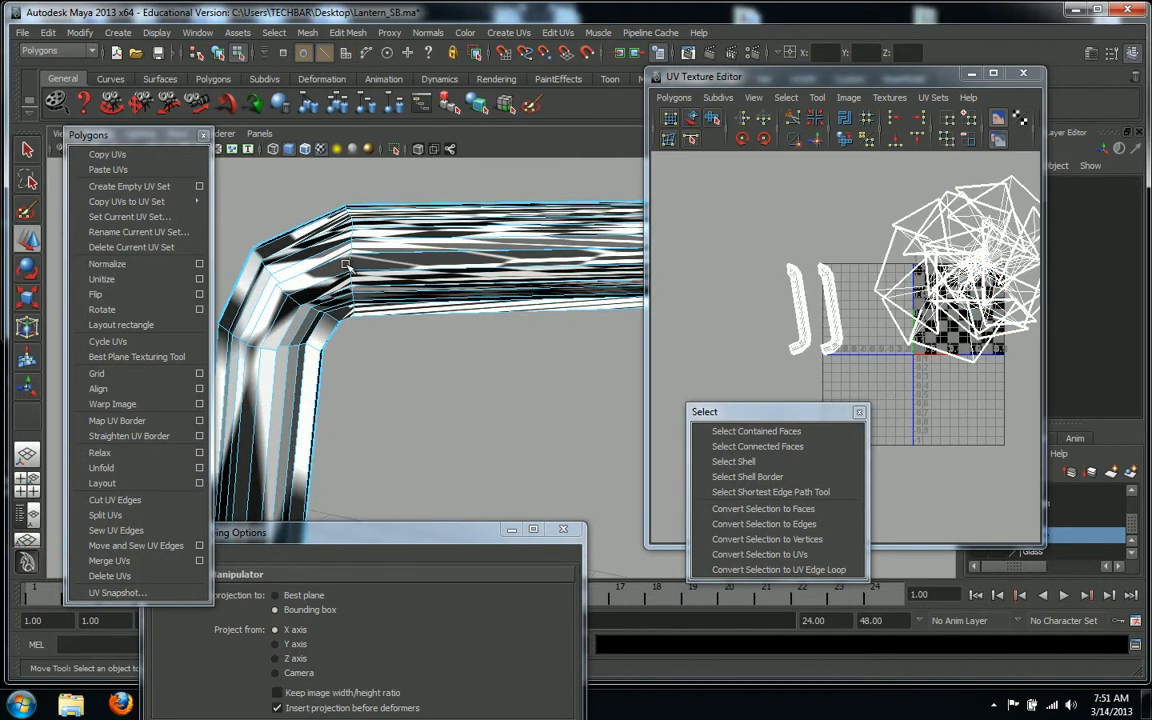
{"action": "left_click", "coordinate": [350, 267]}
{"action": "left_click_drag", "start_coordinate": [350, 267], "coordinate": [420, 360], "text": "alt"}
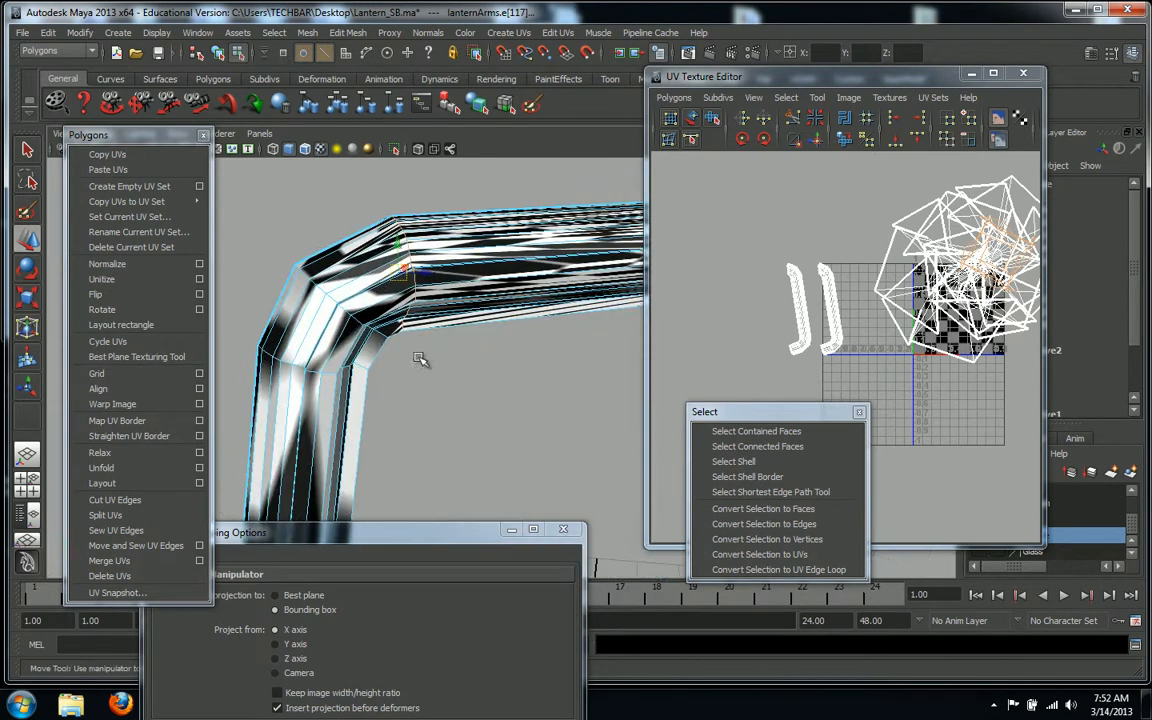
Cut the UVs along both bend edges where the top bar meets the sides
{"action": "left_click", "coordinate": [117, 499]}
{"action": "left_click_drag", "start_coordinate": [481, 450], "coordinate": [468, 128], "text": "alt"}
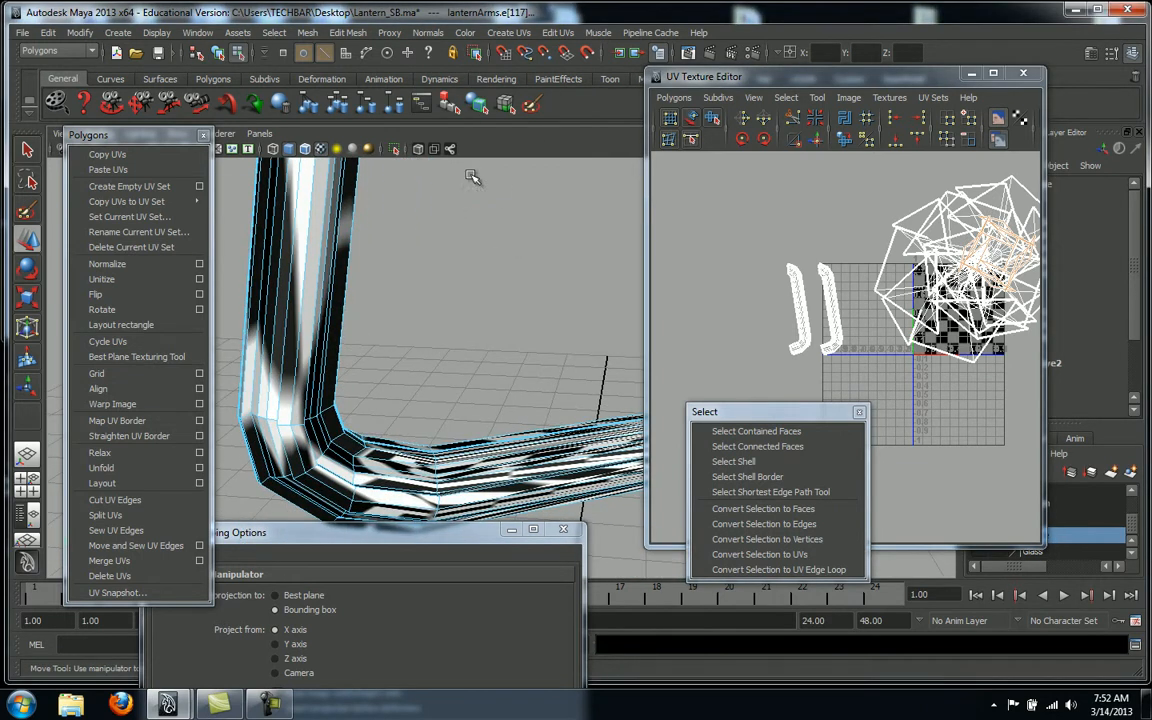
{"action": "left_click", "coordinate": [437, 470]}
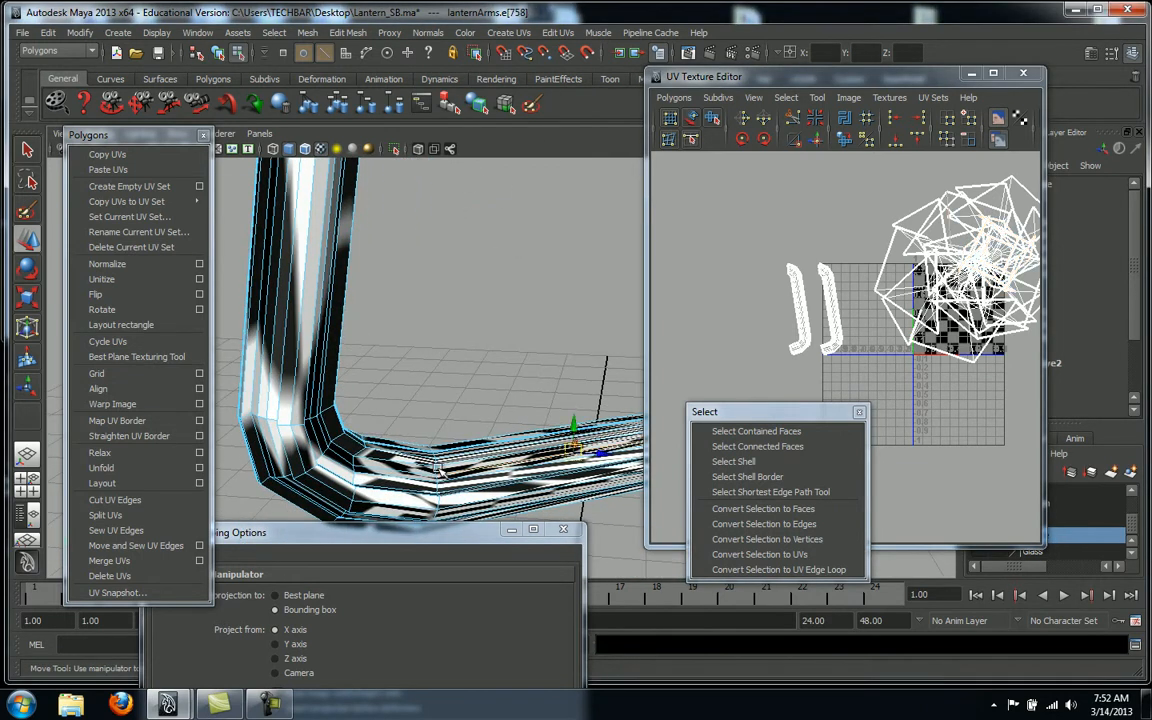
{"action": "left_click", "coordinate": [428, 452]}
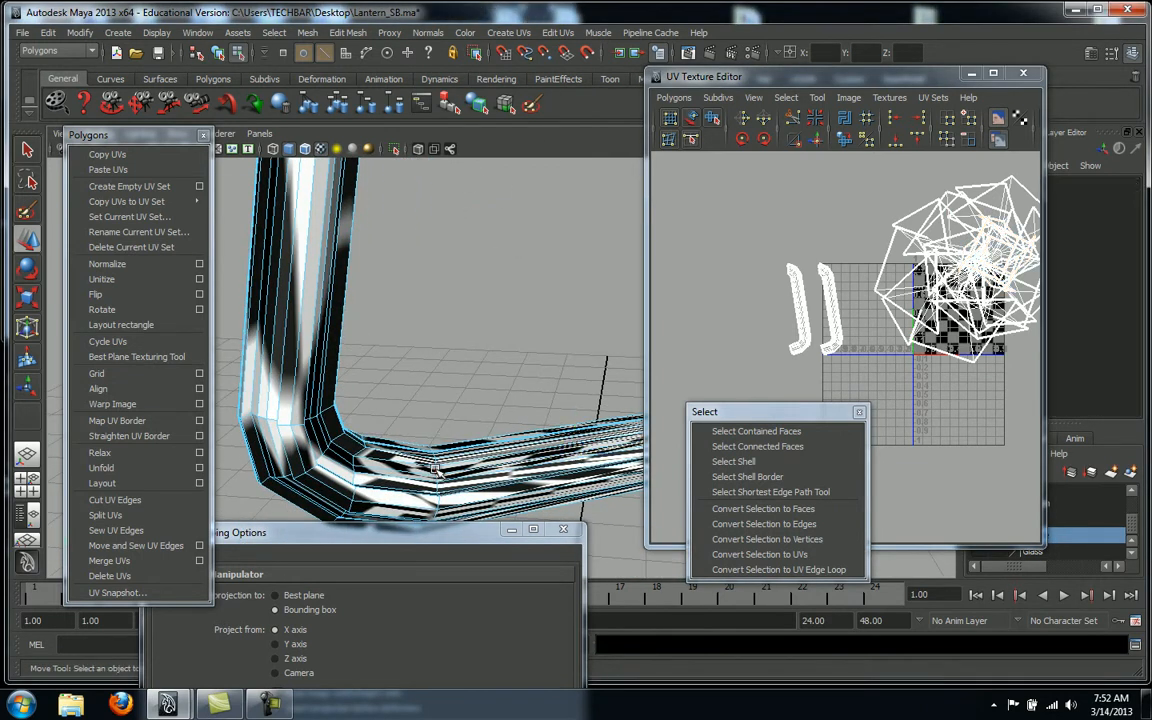
{"action": "left_click", "coordinate": [435, 468]}
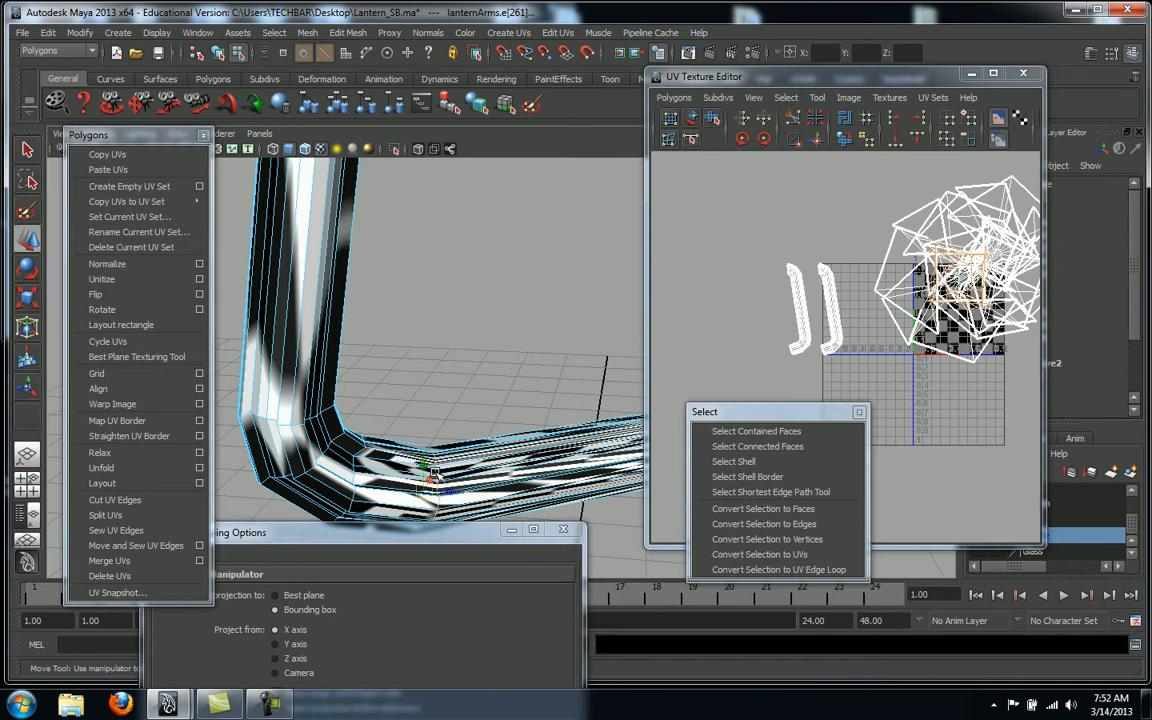
{"action": "left_click", "coordinate": [131, 497]}
View the whole handle from above and select a face on the top bar
{"action": "left_click_drag", "start_coordinate": [587, 303], "coordinate": [505, 436], "text": "alt"}
{"action": "middle_click_drag", "start_coordinate": [505, 436], "coordinate": [512, 499], "text": "alt"}
{"action": "right_click_drag", "start_coordinate": [512, 499], "coordinate": [471, 391], "text": "alt"}
{"action": "left_click_drag", "start_coordinate": [471, 391], "coordinate": [450, 337], "text": "alt"}
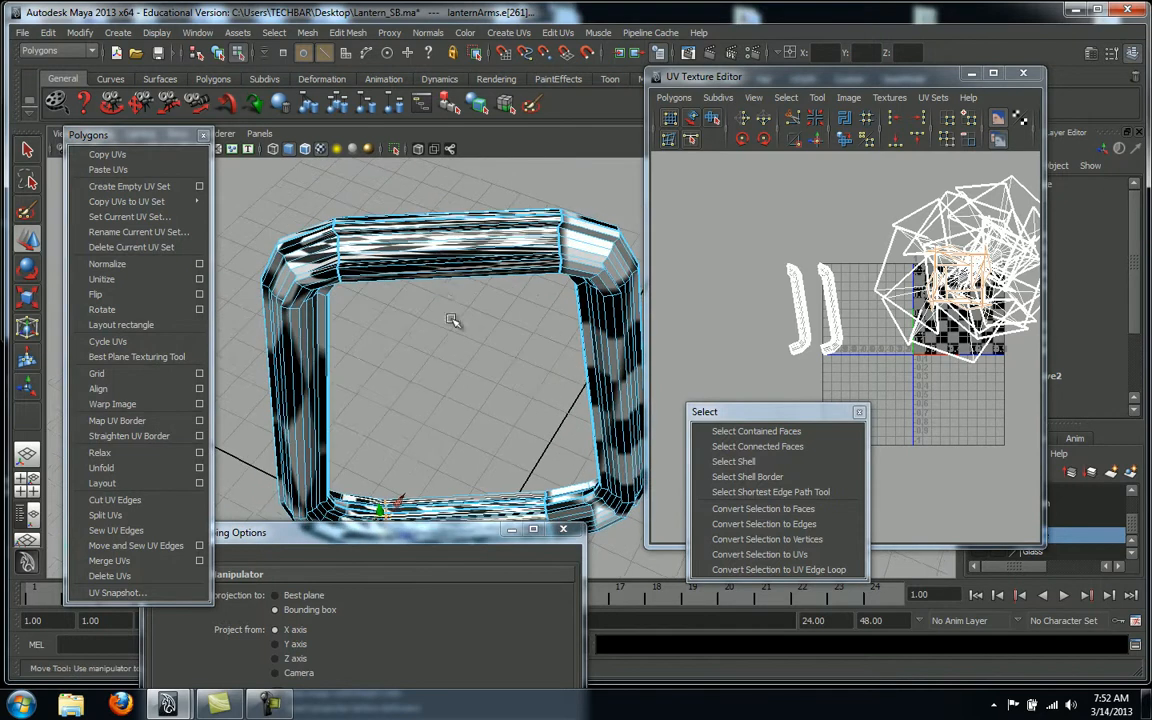
{"action": "right_click_drag", "start_coordinate": [441, 268], "coordinate": [454, 304]}
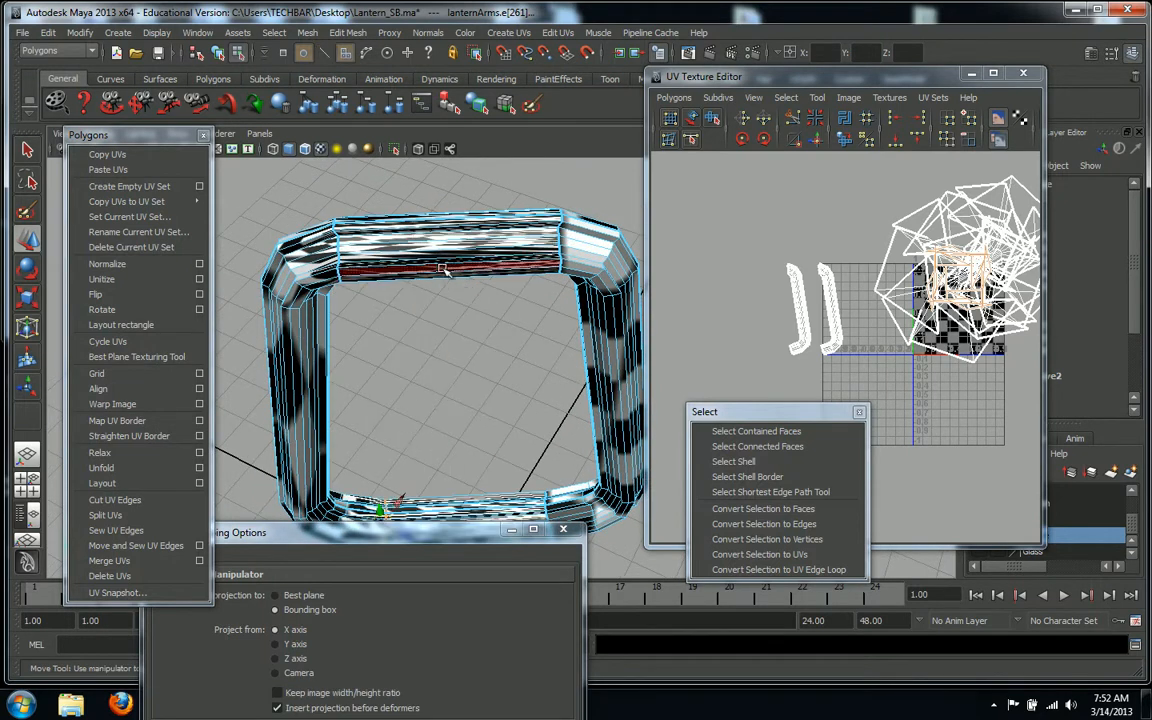
{"action": "left_click", "coordinate": [443, 265]}
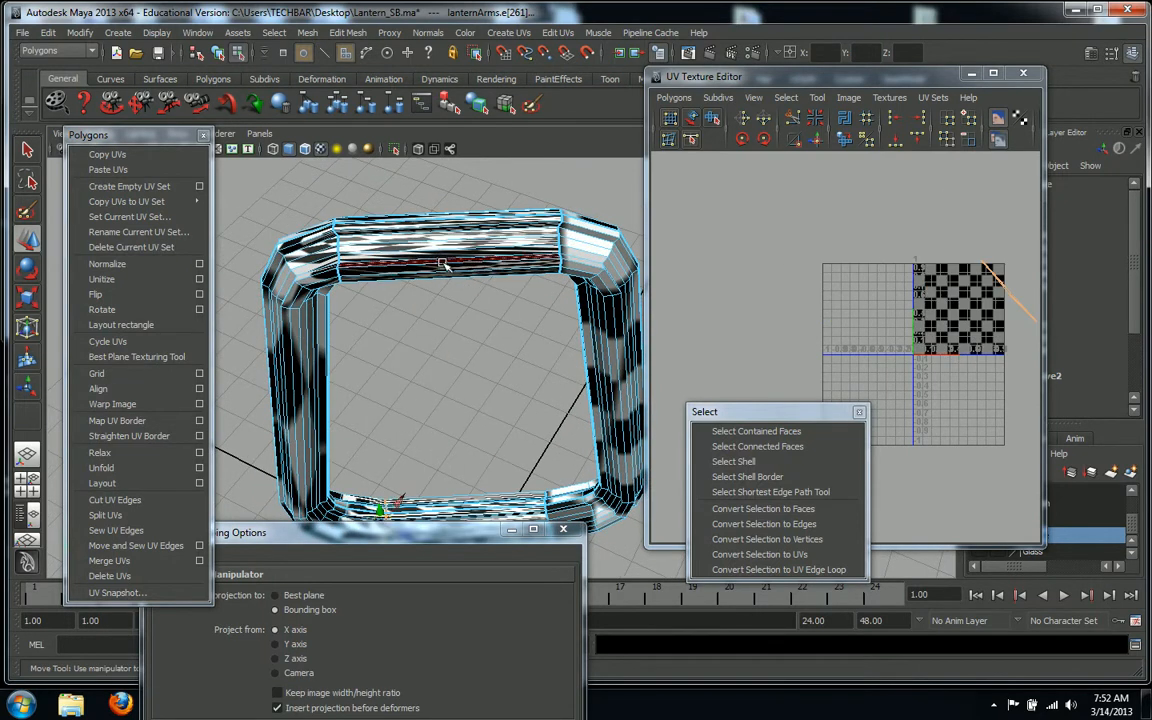
Select the top bar's UV shell and orbit to a front view of the handle
{"action": "left_click", "coordinate": [733, 461]}
{"action": "right_click_drag", "start_coordinate": [828, 321], "coordinate": [836, 321], "text": "alt"}
{"action": "middle_click_drag", "start_coordinate": [832, 318], "coordinate": [753, 362], "text": "alt"}
{"action": "left_click_drag", "start_coordinate": [347, 279], "coordinate": [317, 247], "text": "alt"}
{"action": "middle_click_drag", "start_coordinate": [989, 394], "coordinate": [952, 345], "text": "alt"}
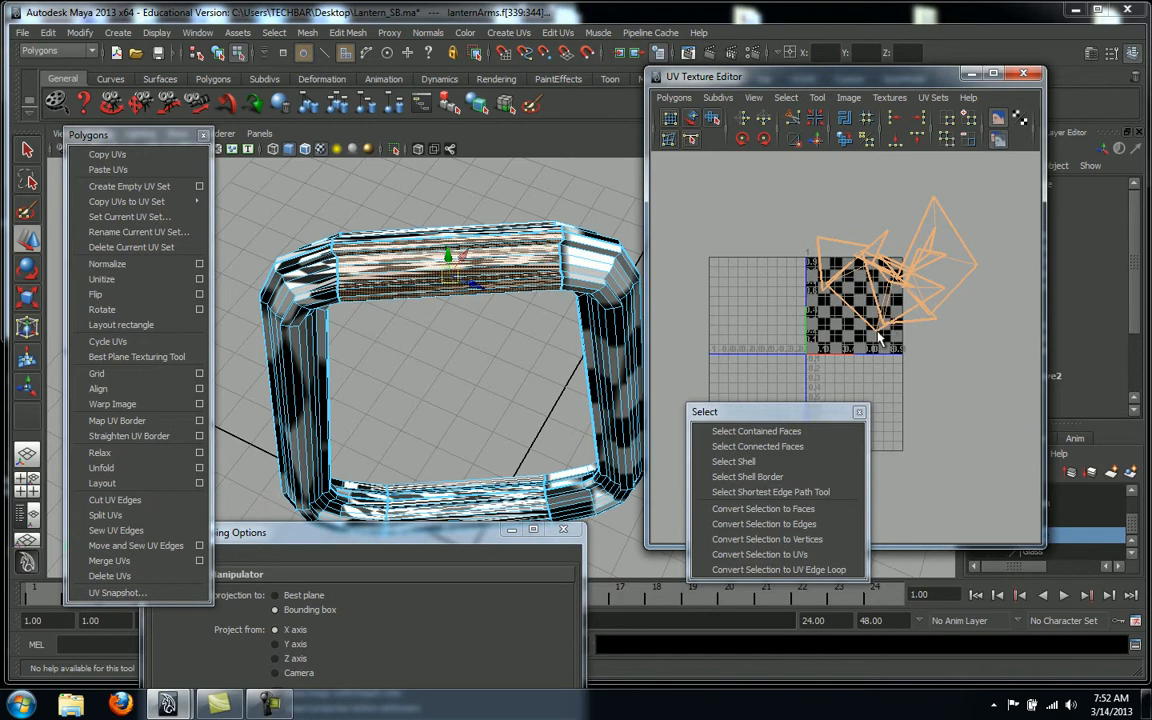
{"action": "right_click_drag", "start_coordinate": [878, 340], "coordinate": [914, 331]}
{"action": "scroll", "coordinate": [878, 332], "scroll_direction": "up", "scroll_amount": 1}
{"action": "scroll", "coordinate": [888, 328], "scroll_direction": "down", "scroll_amount": 3}
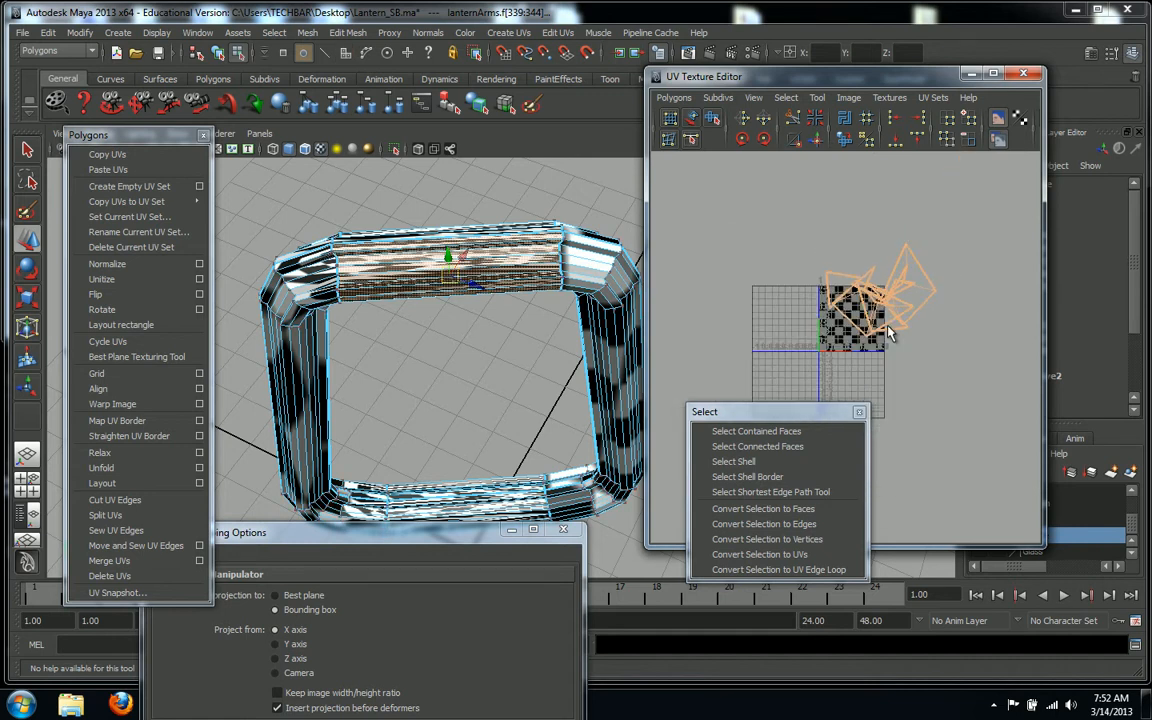
Move the top bar's whole UV shell down below the overlapping cluster
{"action": "left_click", "coordinate": [869, 343]}
{"action": "key", "text": "w"}
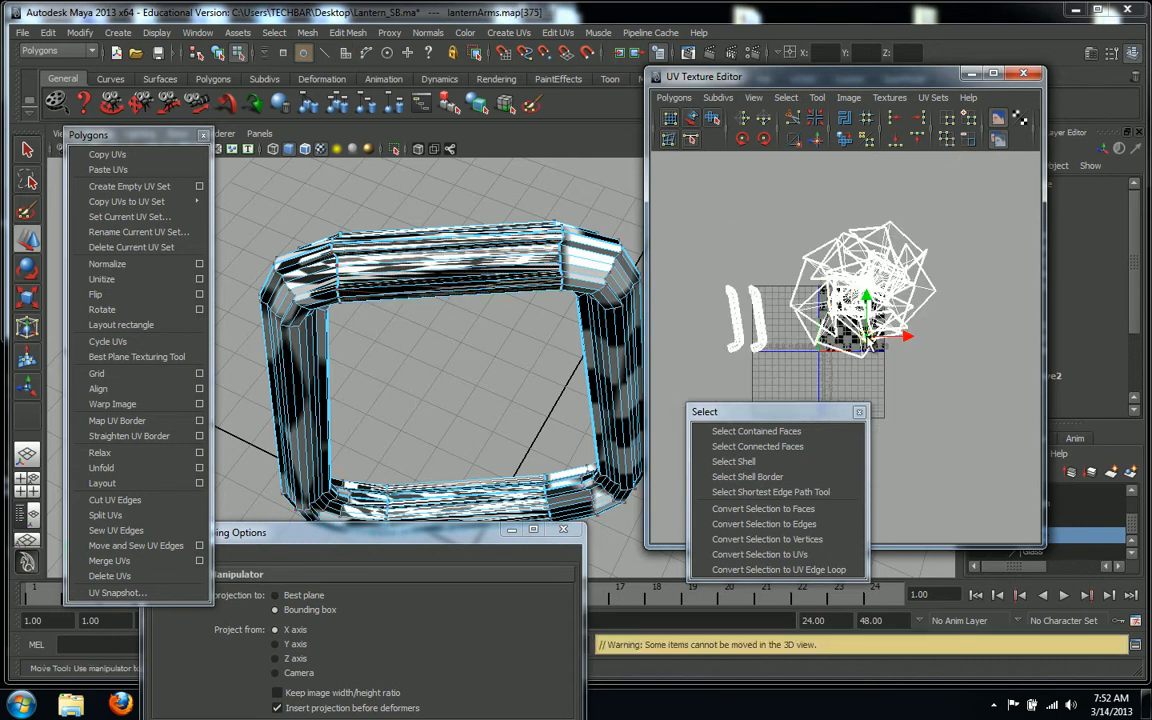
{"action": "left_click", "coordinate": [740, 461]}
{"action": "left_click_drag", "start_coordinate": [884, 256], "coordinate": [880, 397]}
Switch to face mode and select all faces of the moved top-bar shell
{"action": "left_click_drag", "start_coordinate": [448, 360], "coordinate": [383, 414], "text": "alt"}
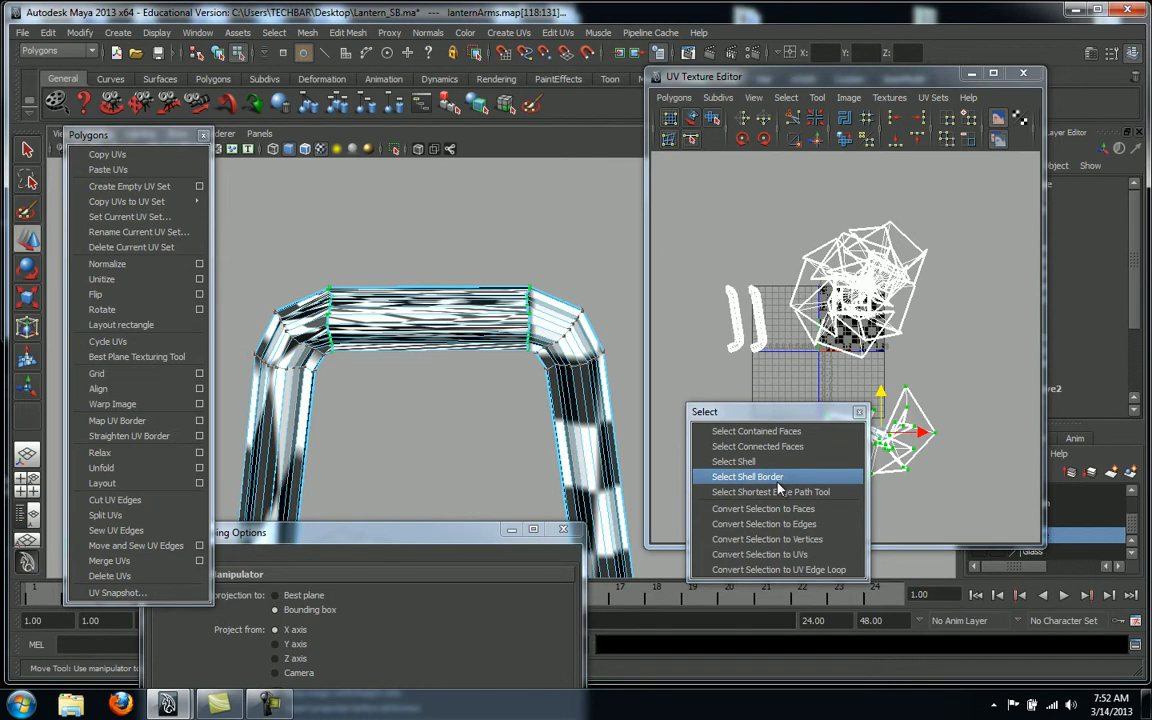
{"action": "left_click_drag", "start_coordinate": [770, 416], "coordinate": [681, 432]}
{"action": "right_click", "coordinate": [924, 423]}
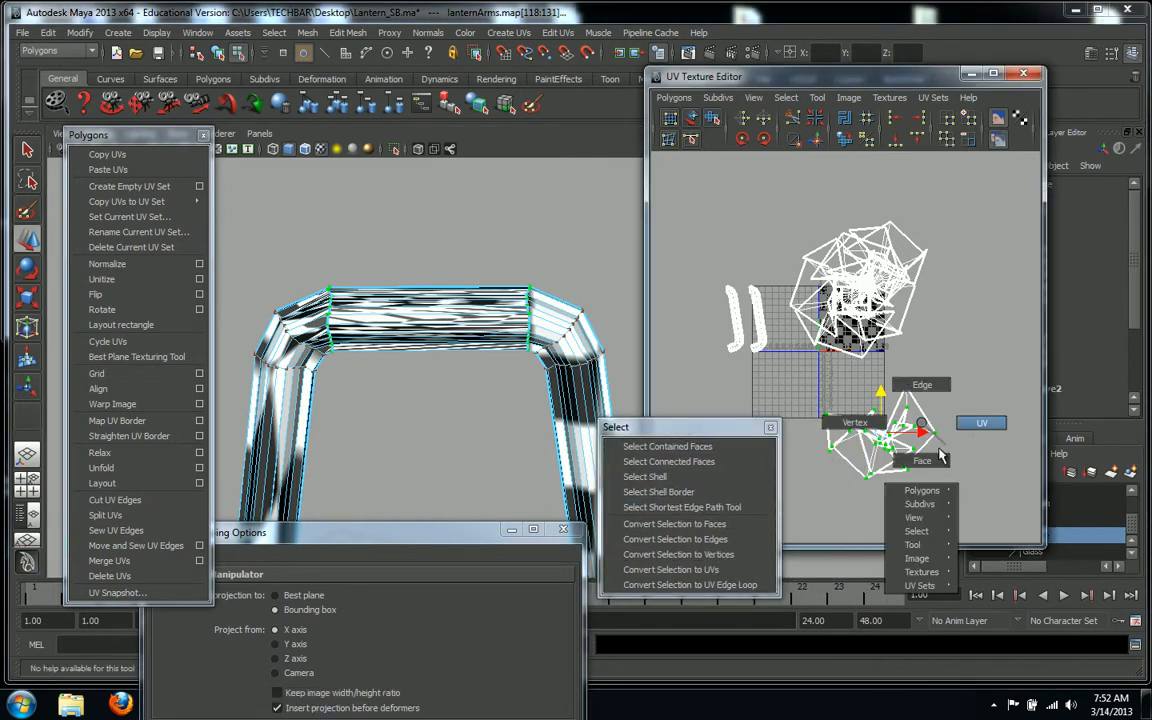
{"action": "right_click_drag", "start_coordinate": [932, 402], "coordinate": [929, 461]}
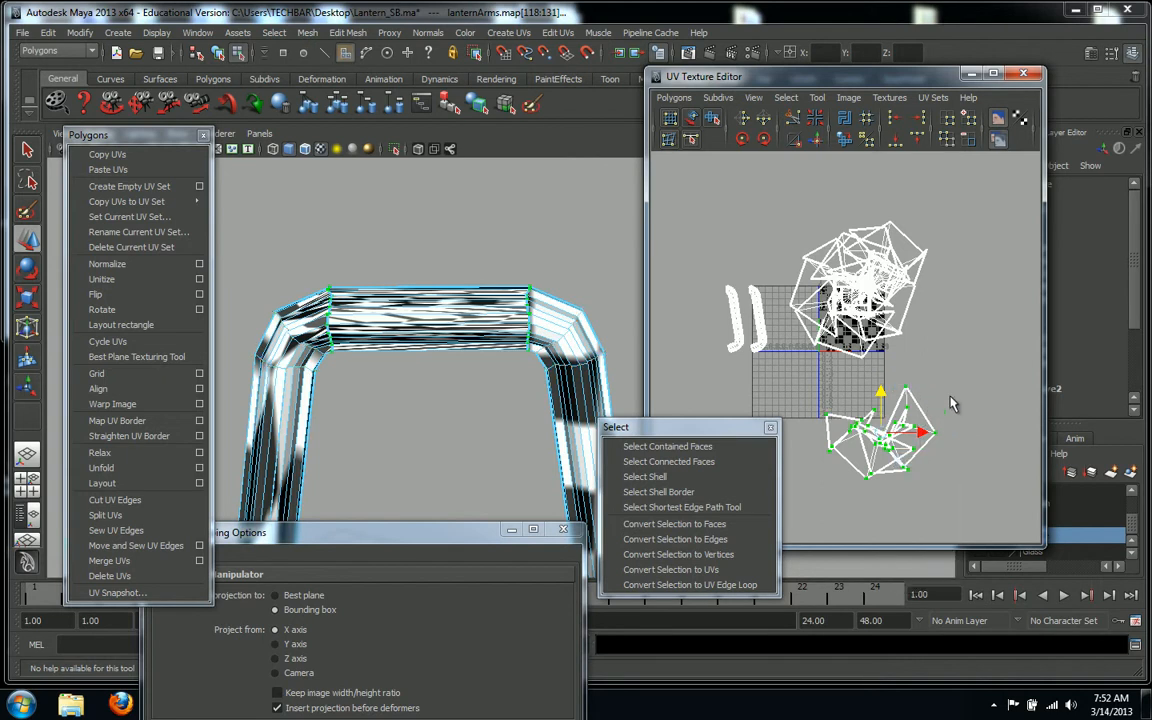
{"action": "left_click_drag", "start_coordinate": [812, 490], "coordinate": [812, 488]}
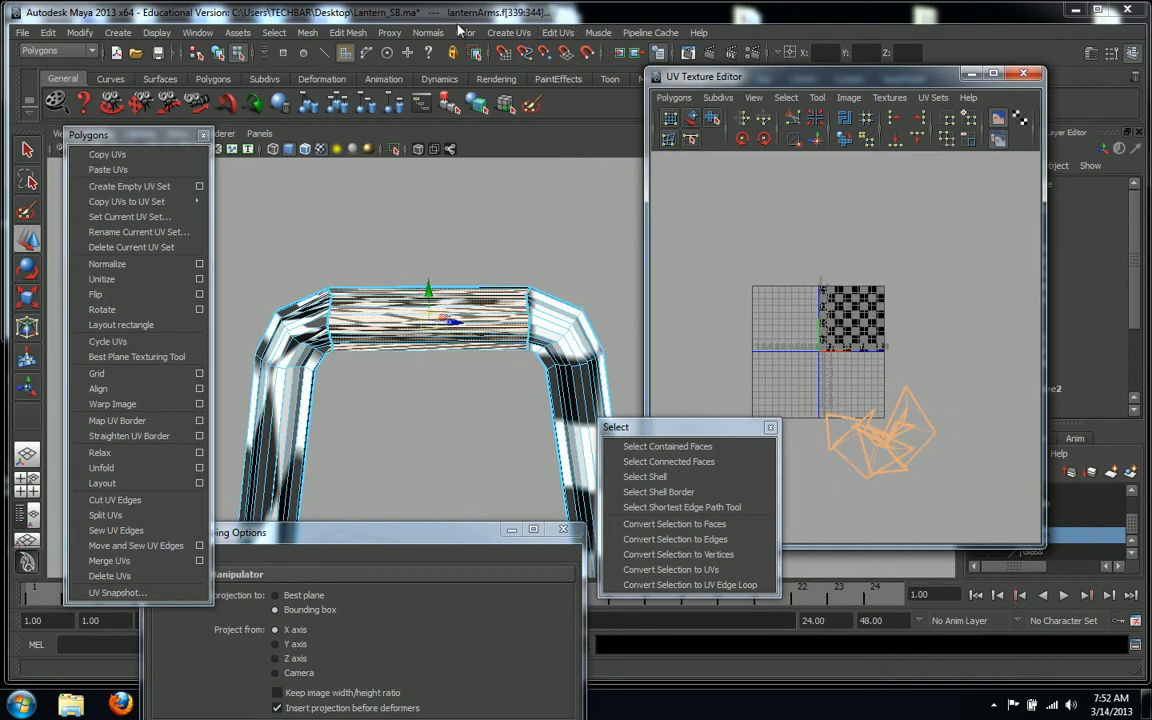
{"action": "left_click", "coordinate": [498, 33]}
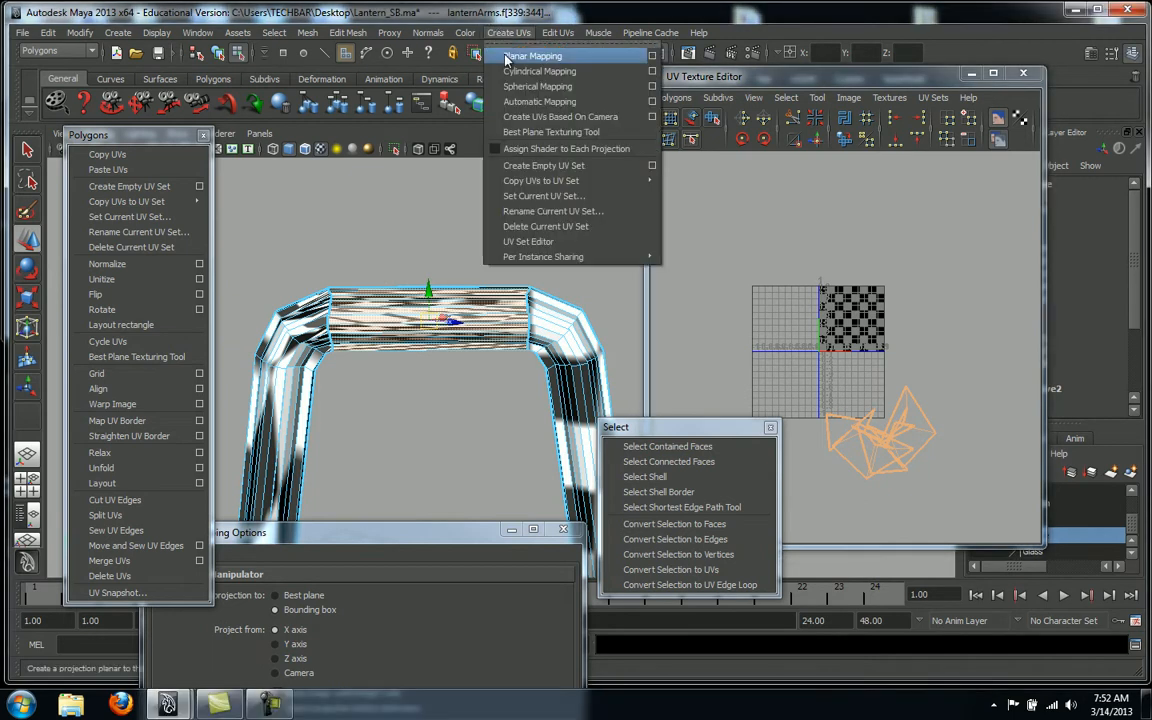
Apply Create UVs Based On Camera to the top-bar faces and orbit to check the checker pattern
{"action": "left_click", "coordinate": [484, 113]}
{"action": "left_click_drag", "start_coordinate": [418, 334], "coordinate": [458, 381], "text": "alt"}
{"action": "right_click_drag", "start_coordinate": [458, 381], "coordinate": [424, 297], "text": "alt"}
{"action": "left_click_drag", "start_coordinate": [476, 331], "coordinate": [473, 353], "text": "alt"}
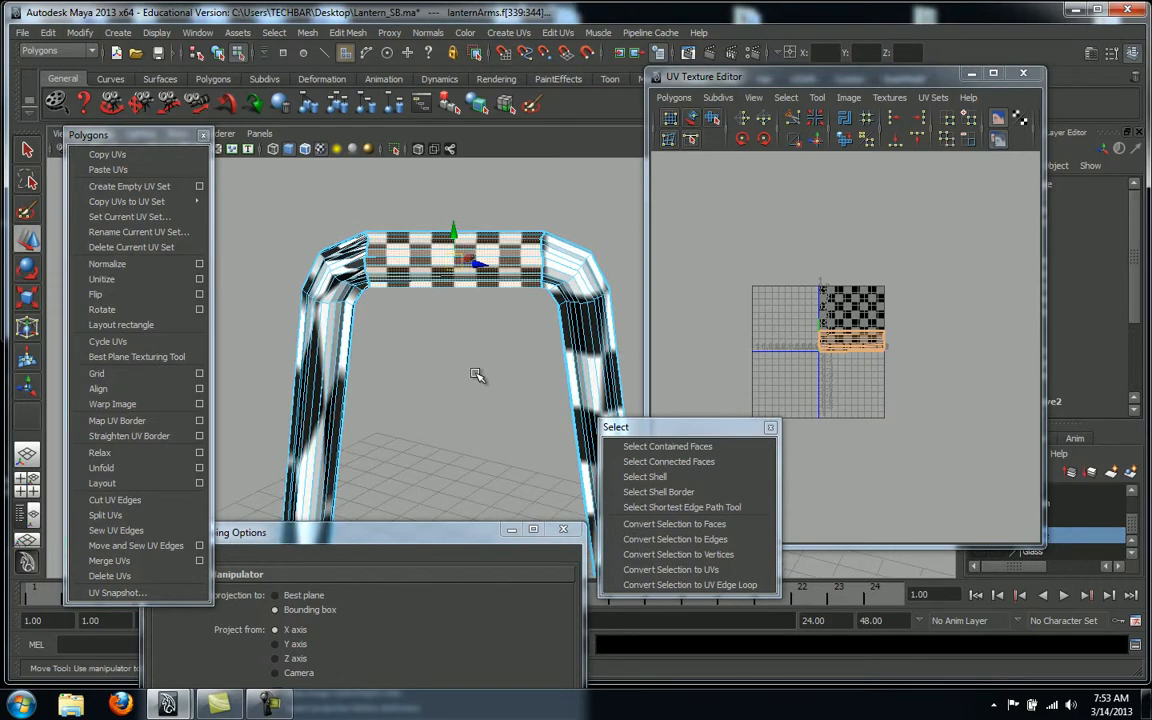